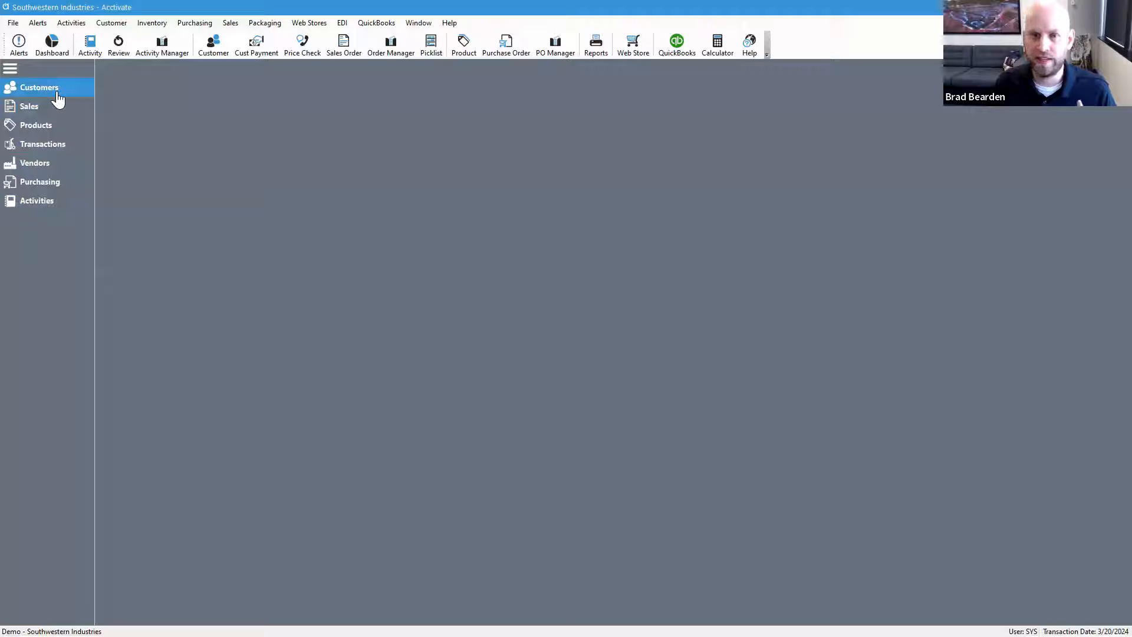
# Open the customer list, search it for "ab", and clear the search again
pyautogui.click(57, 99)
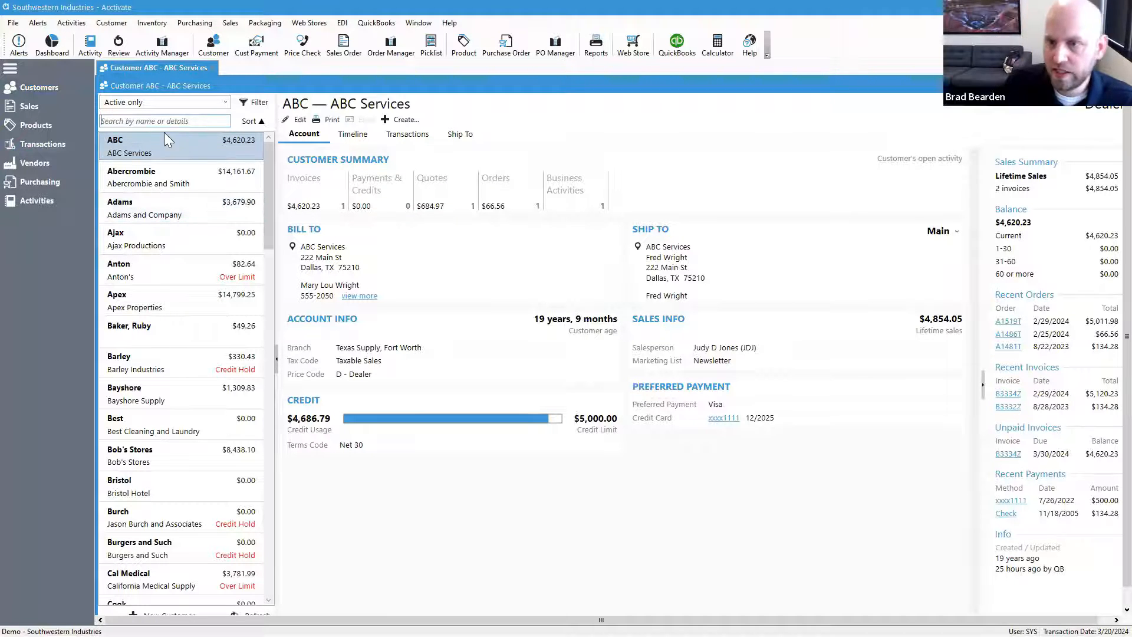
pyautogui.write('ab')
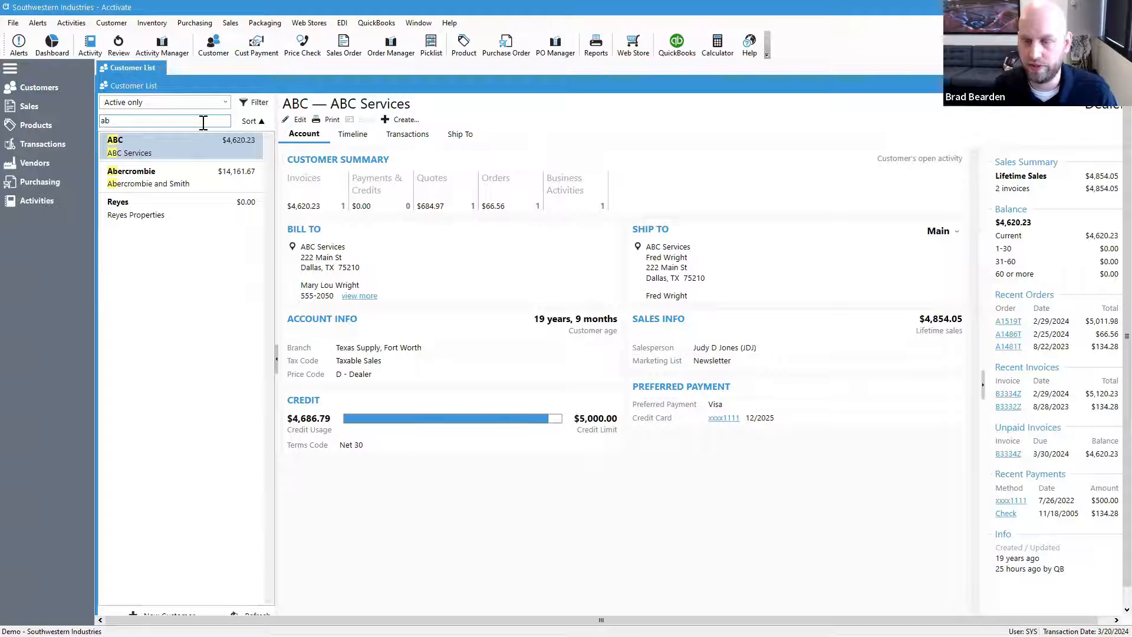
pyautogui.press('BackSpace')
pyautogui.press('BackSpace')
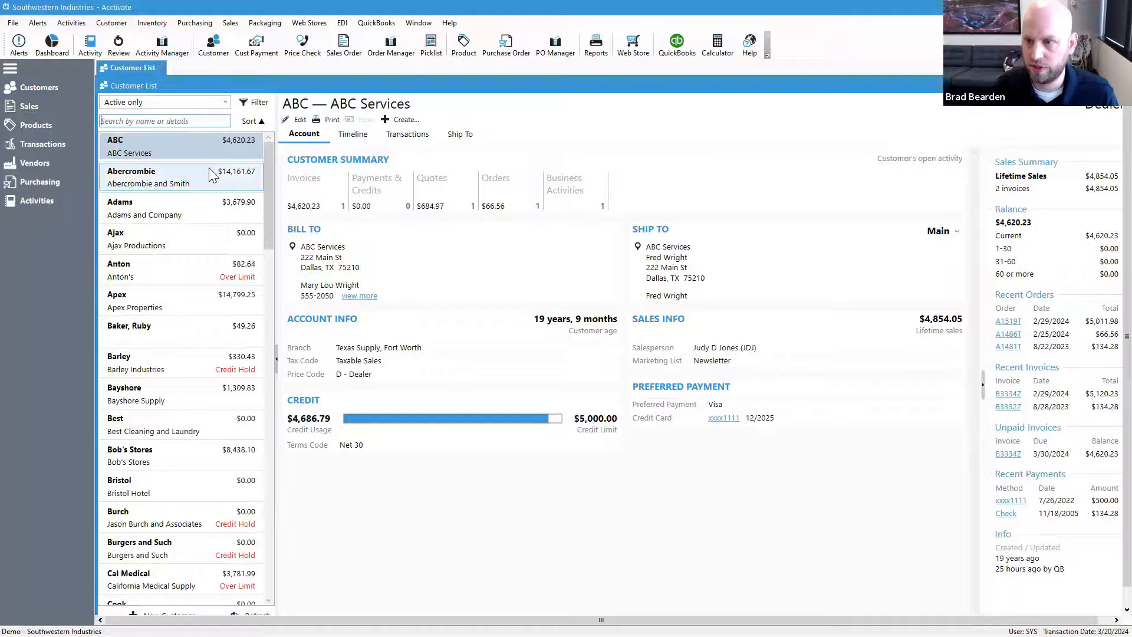
# Display the Abercrombie and Smith customer record from the customer list
pyautogui.click(209, 170)
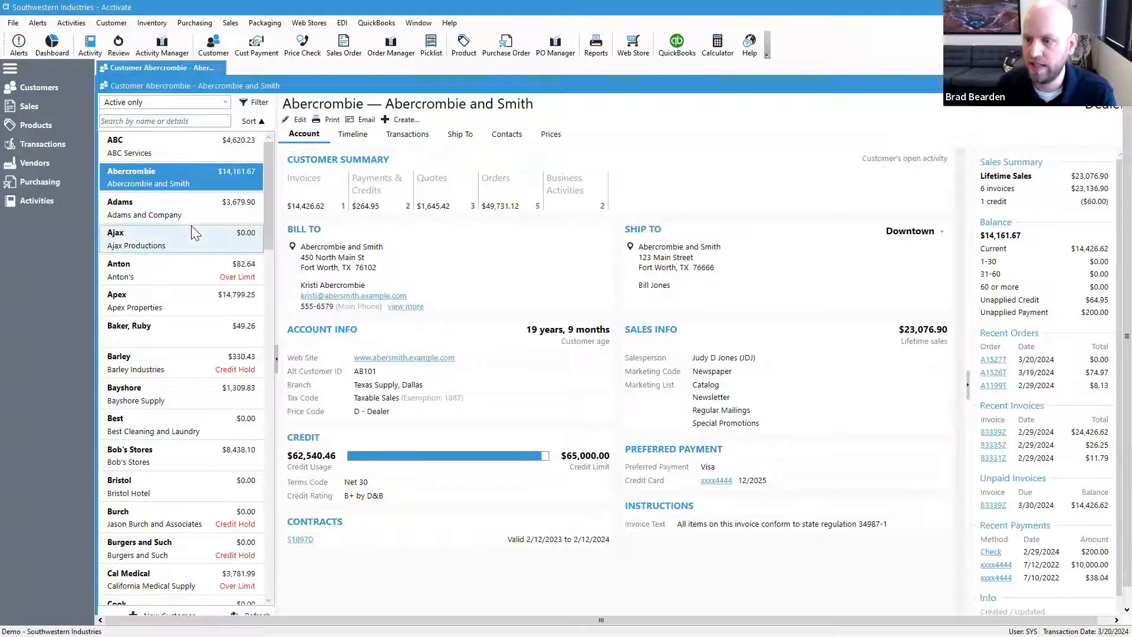
pyautogui.click(188, 201)
pyautogui.click(195, 169)
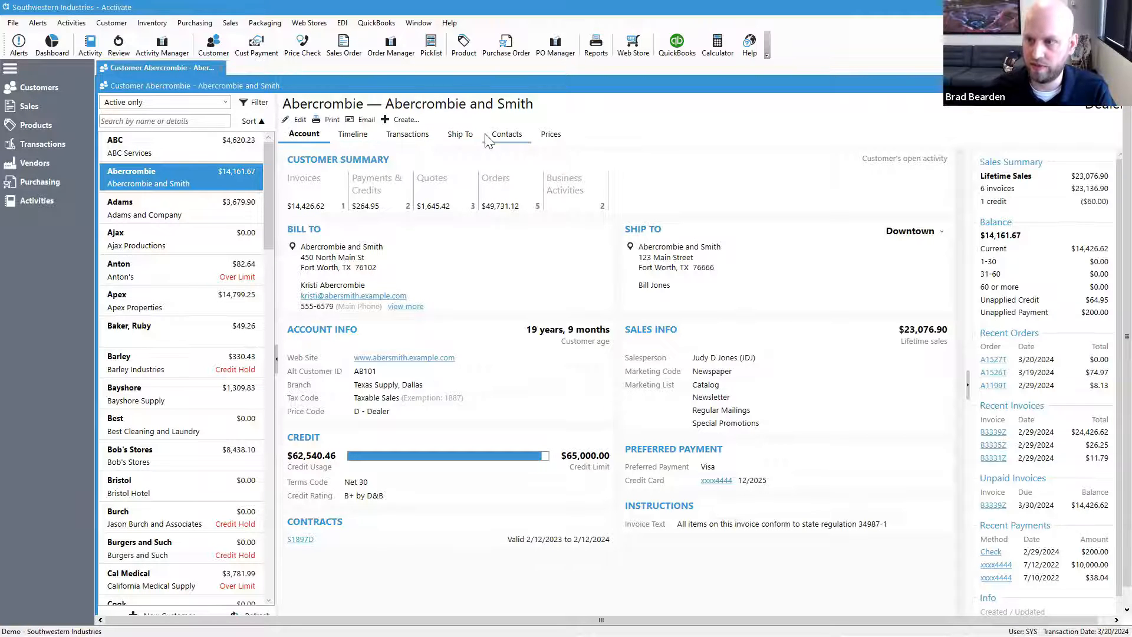
# Review the Abercrombie and Smith timeline, transactions, ship-to locations, contacts and customer-specific prices
pyautogui.click(352, 134)
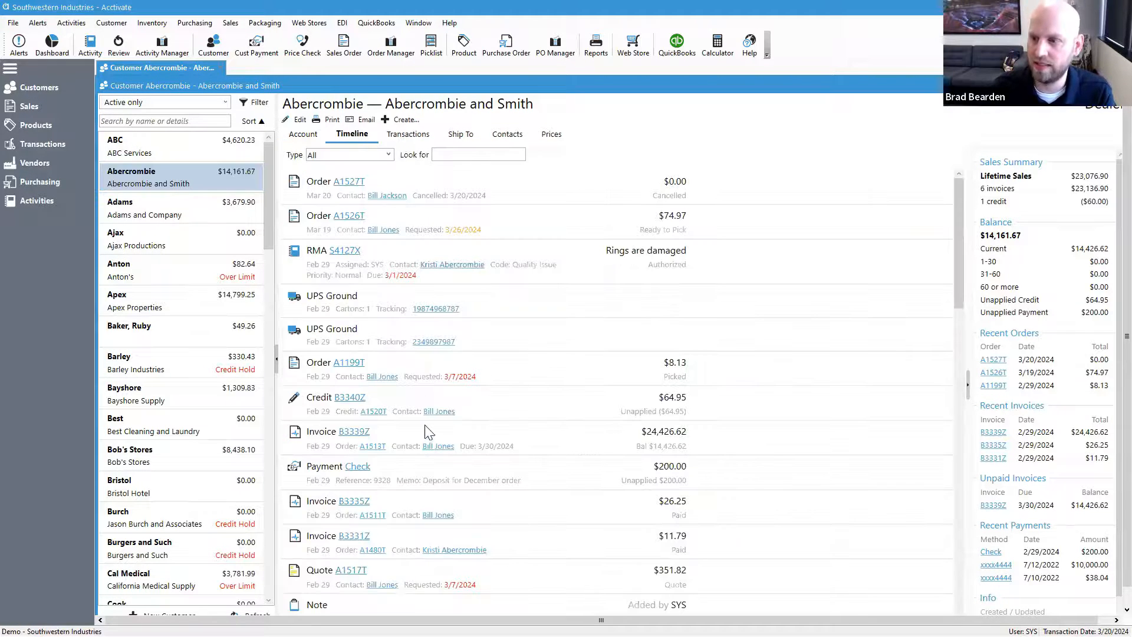
pyautogui.click(407, 135)
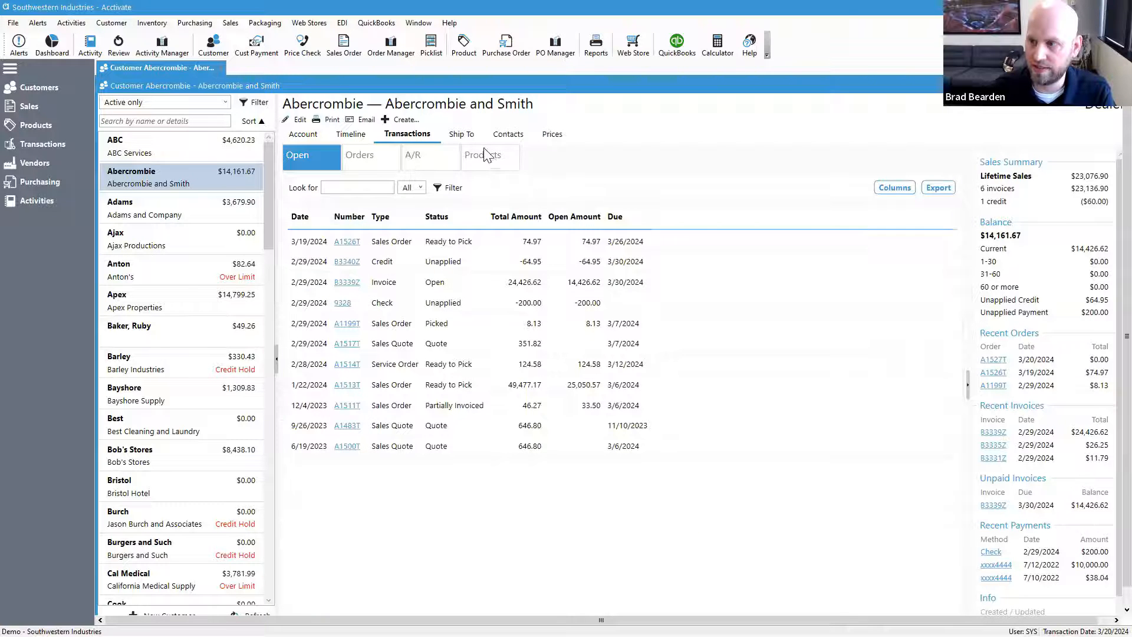
pyautogui.click(471, 137)
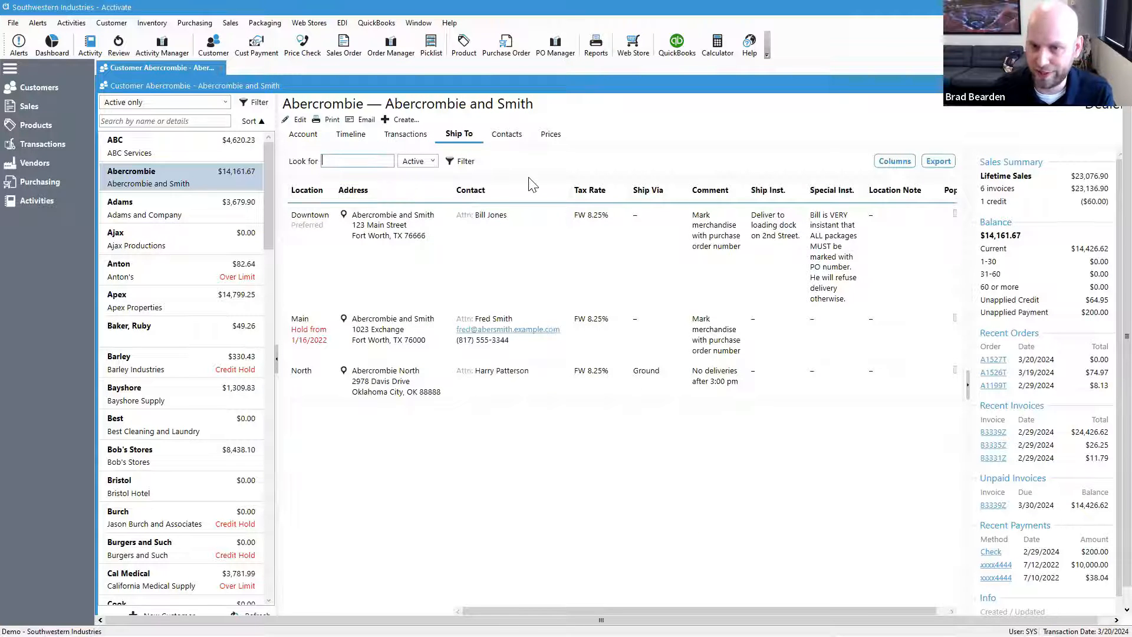
pyautogui.click(499, 140)
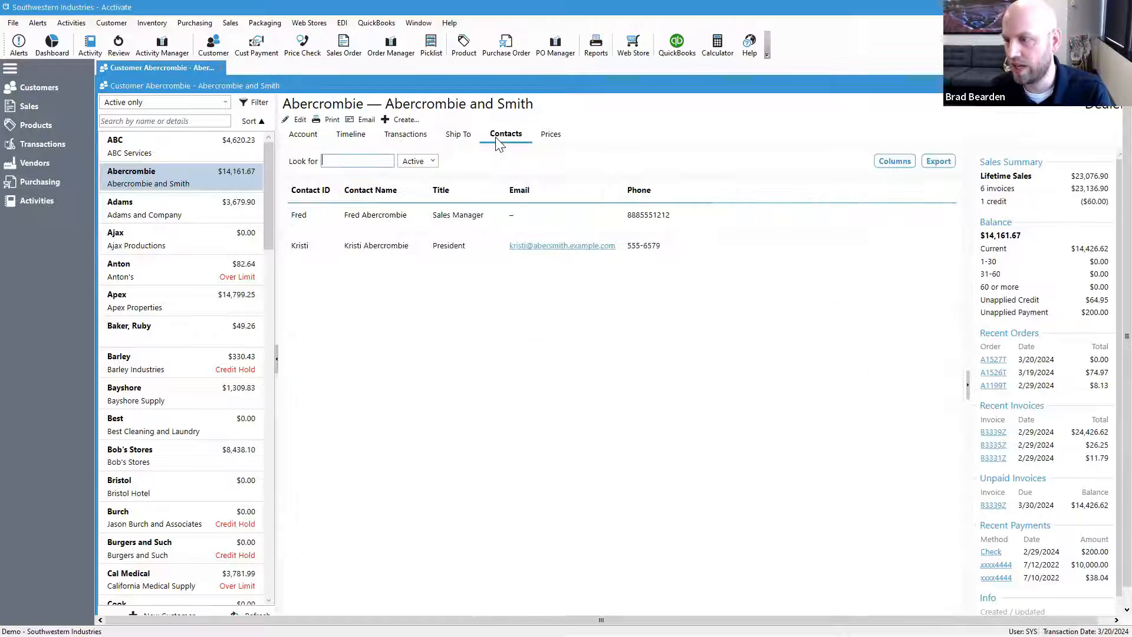
pyautogui.click(553, 144)
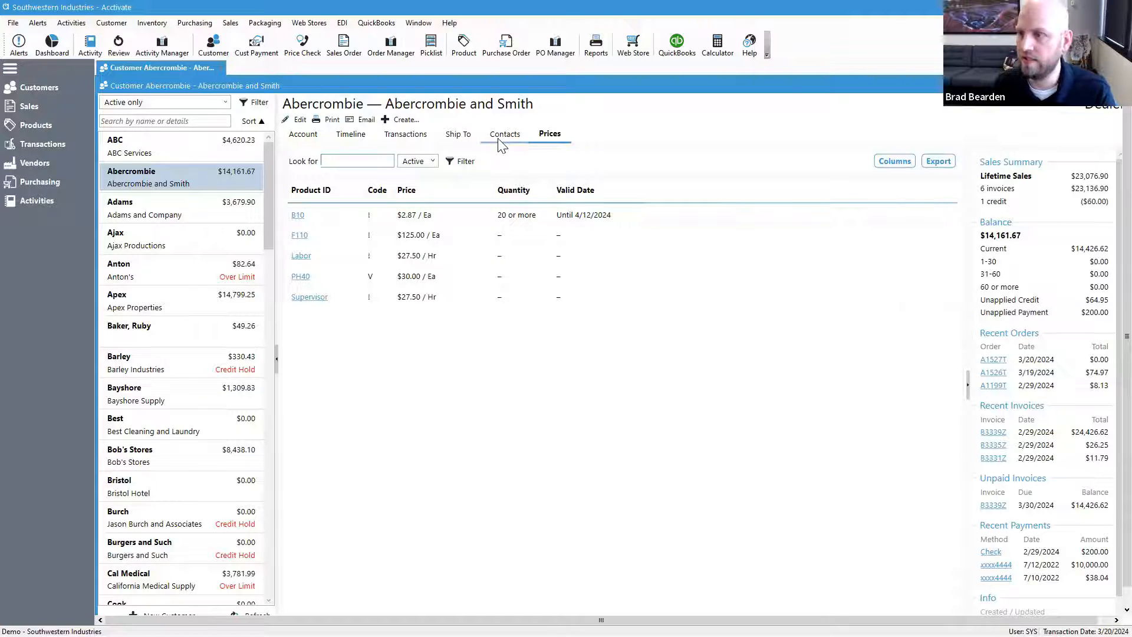
# Check which optional columns the customer's contacts list offers, and return to the account overview
pyautogui.click(515, 141)
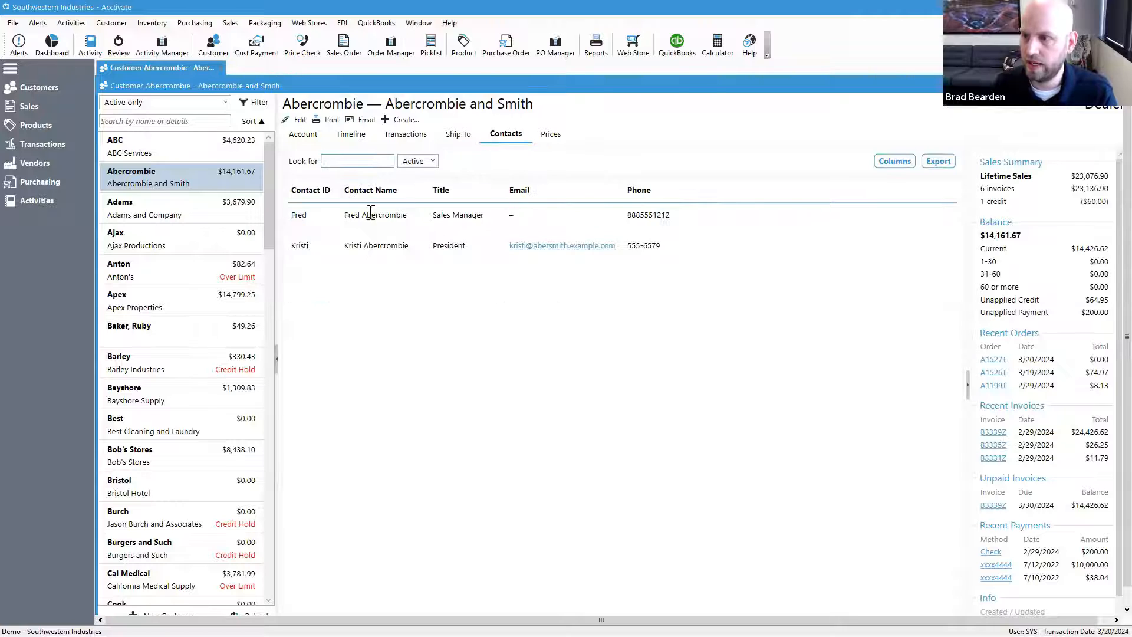
pyautogui.click(900, 165)
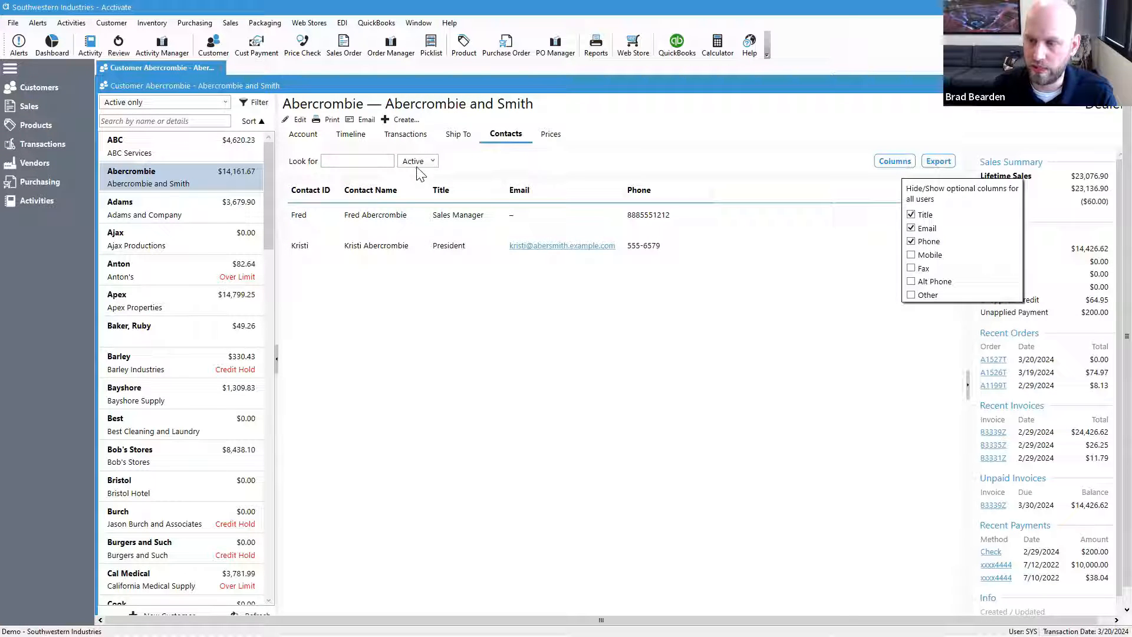
pyautogui.click(445, 316)
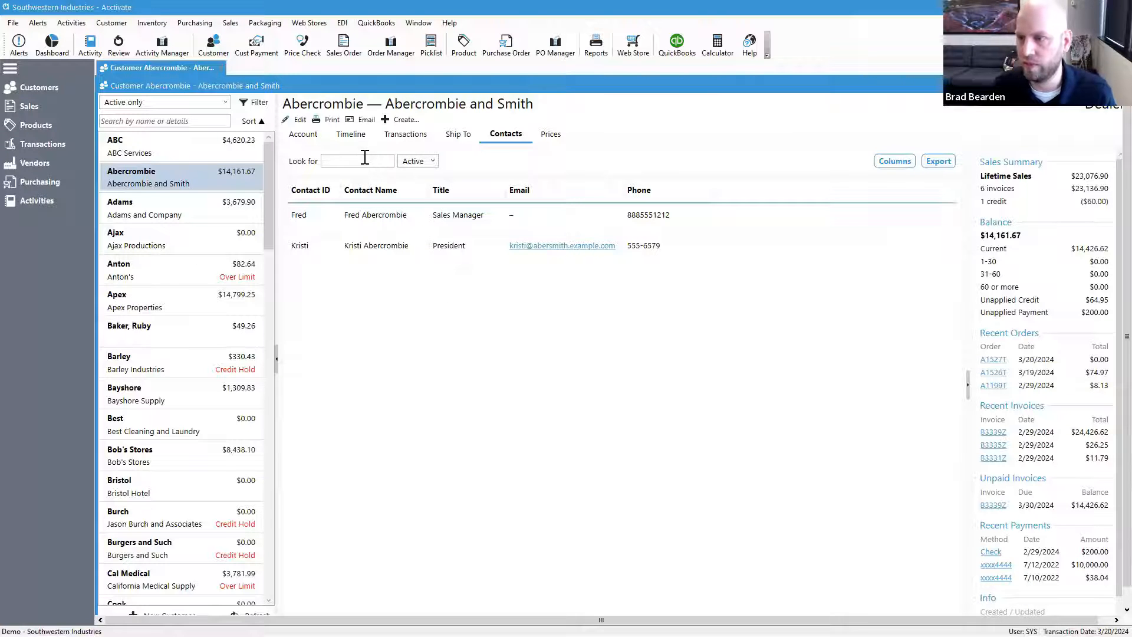
pyautogui.click(310, 139)
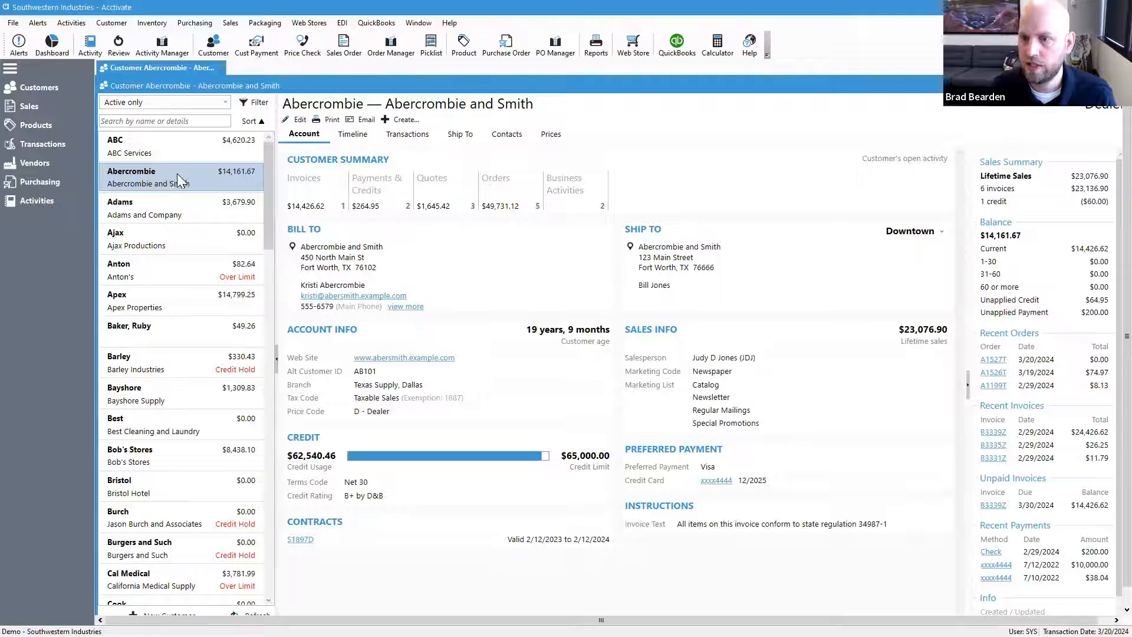
# Create a new sales order for Abercrombie and Smith directly from the customer record
pyautogui.click(399, 119)
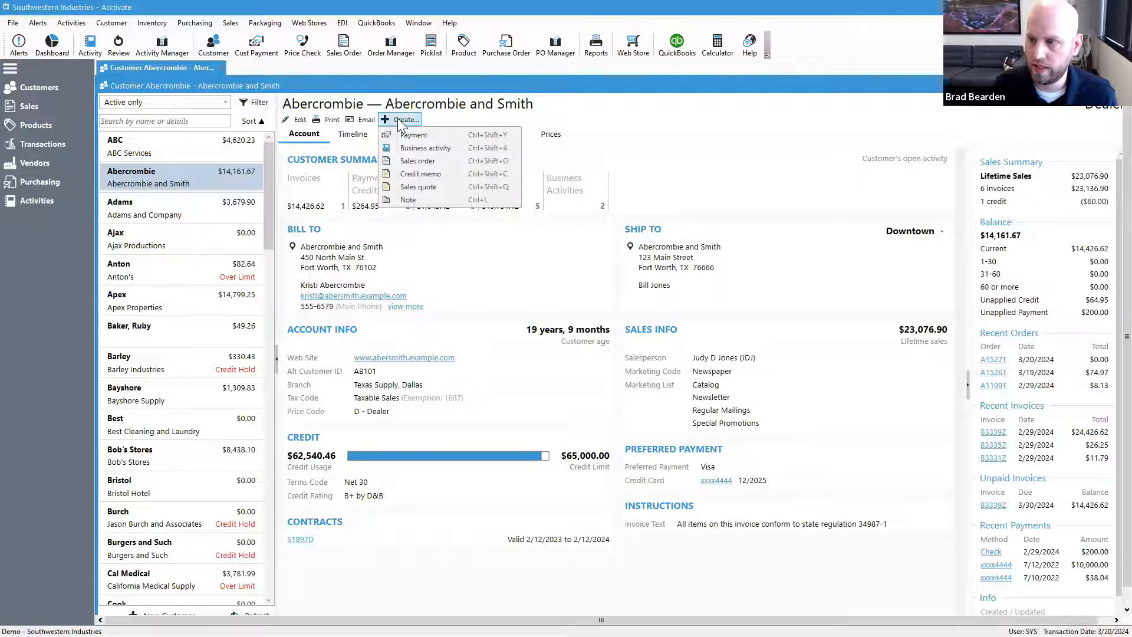
pyautogui.click(450, 161)
pyautogui.click(1115, 84)
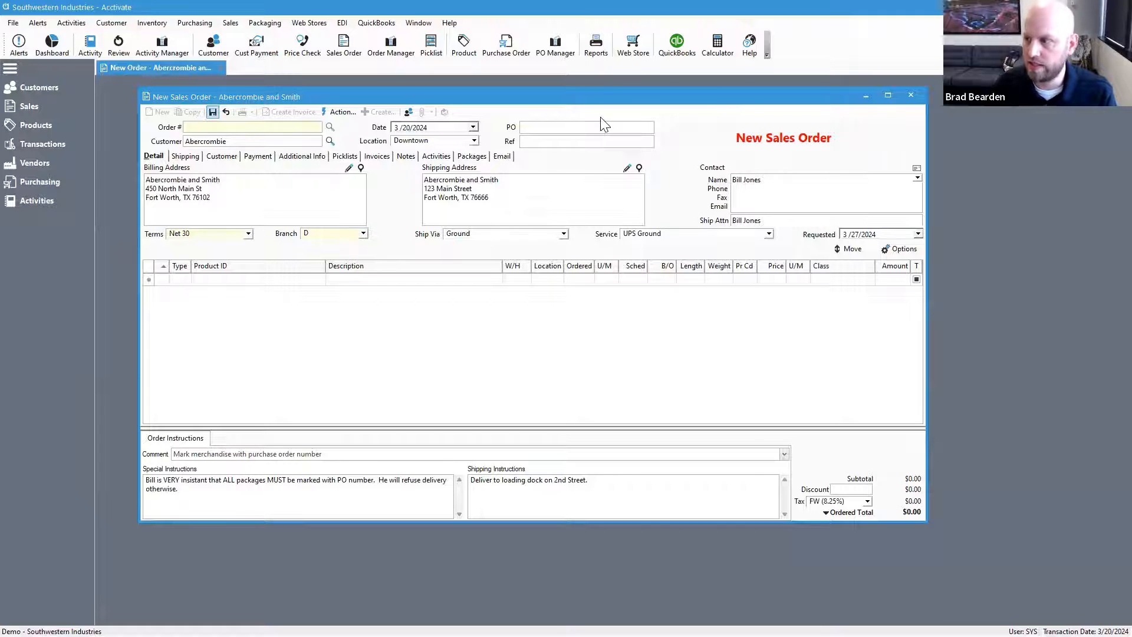
pyautogui.click(279, 204)
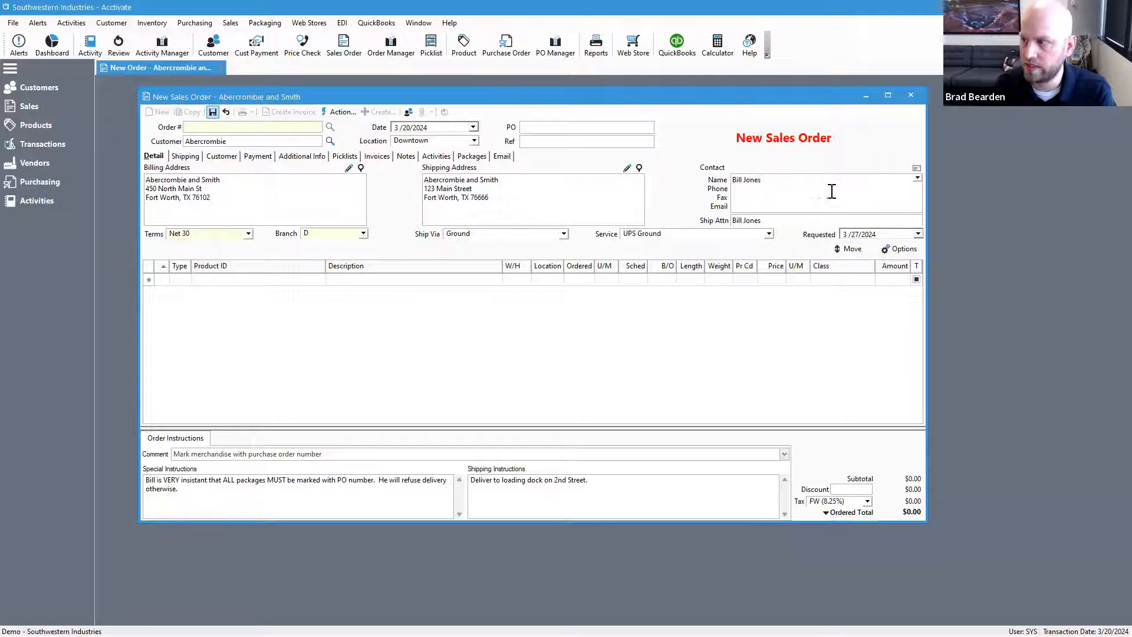
# Set the order's ship-to location to North and replace the order contact with the customer's BillTo contact
pyautogui.click(474, 142)
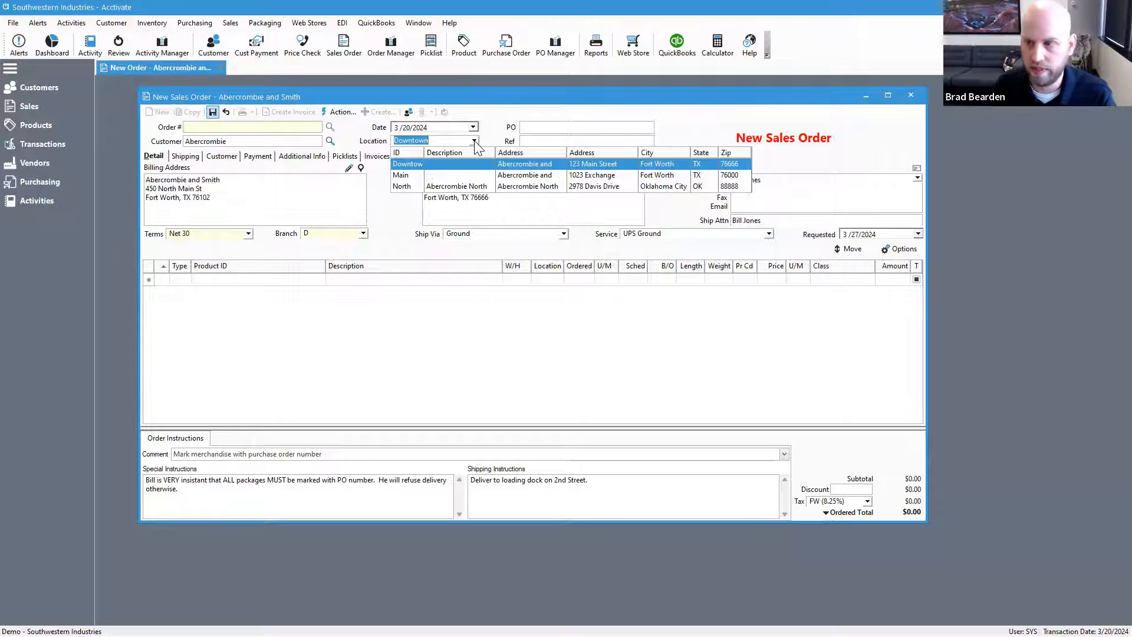
pyautogui.click(439, 186)
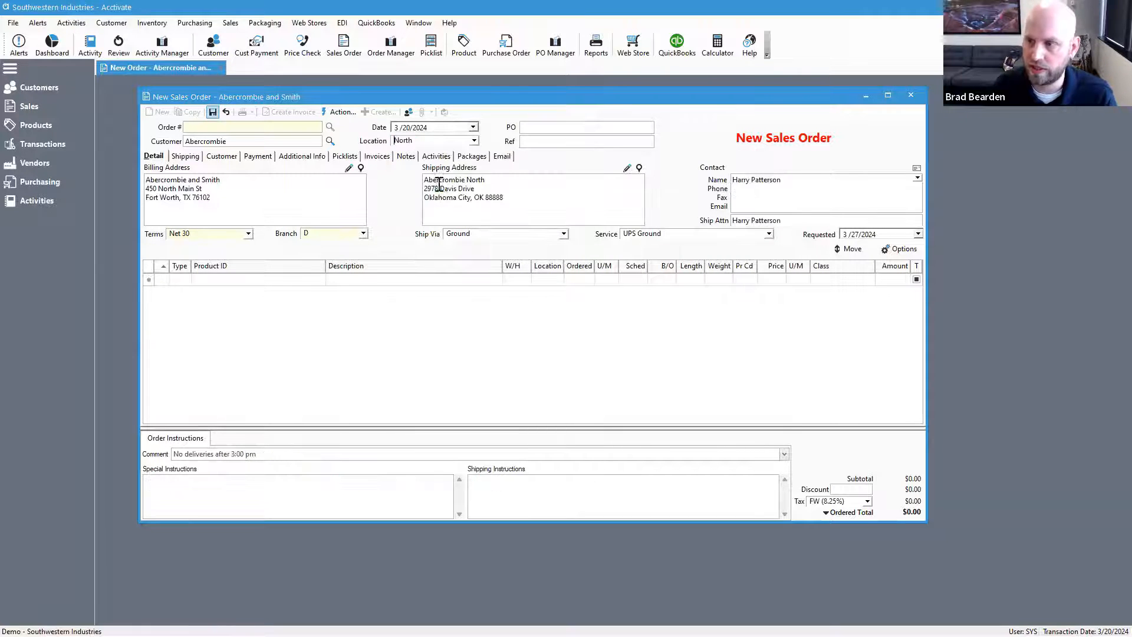
pyautogui.click(918, 180)
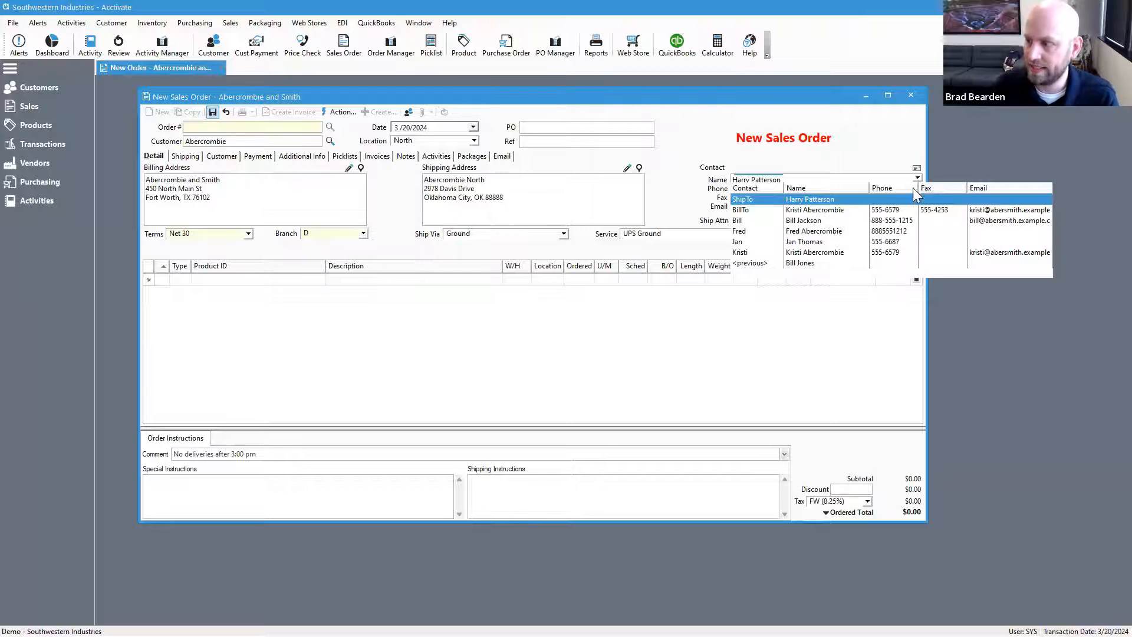
pyautogui.click(857, 218)
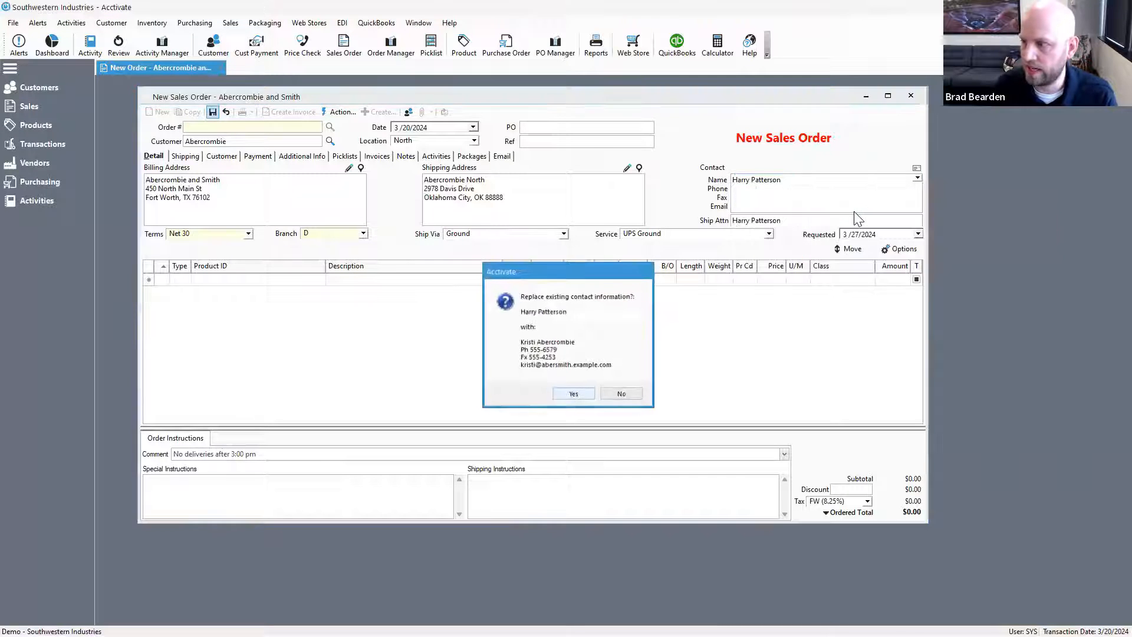
pyautogui.click(570, 392)
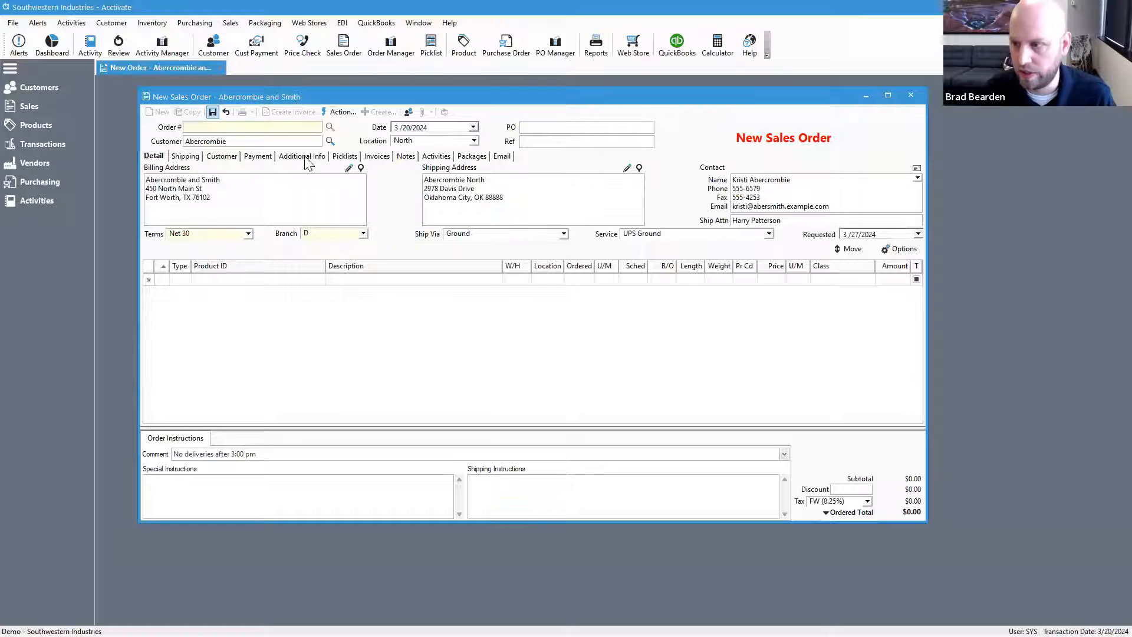
# Add product B10 as the first order line and dismiss its product note
pyautogui.click(224, 279)
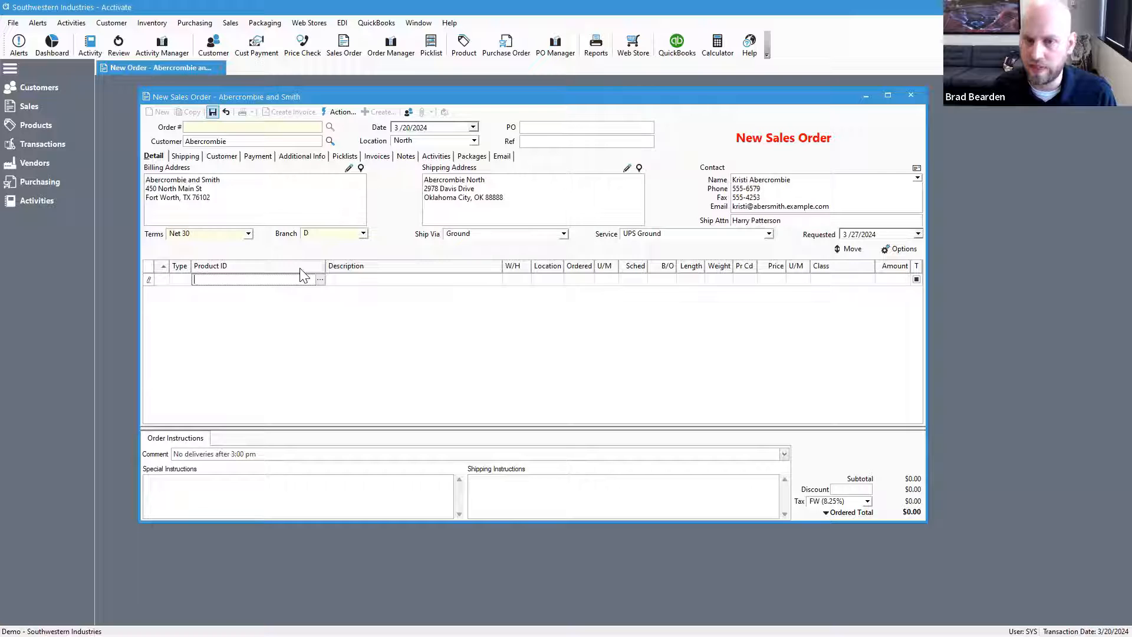
pyautogui.write('B10')
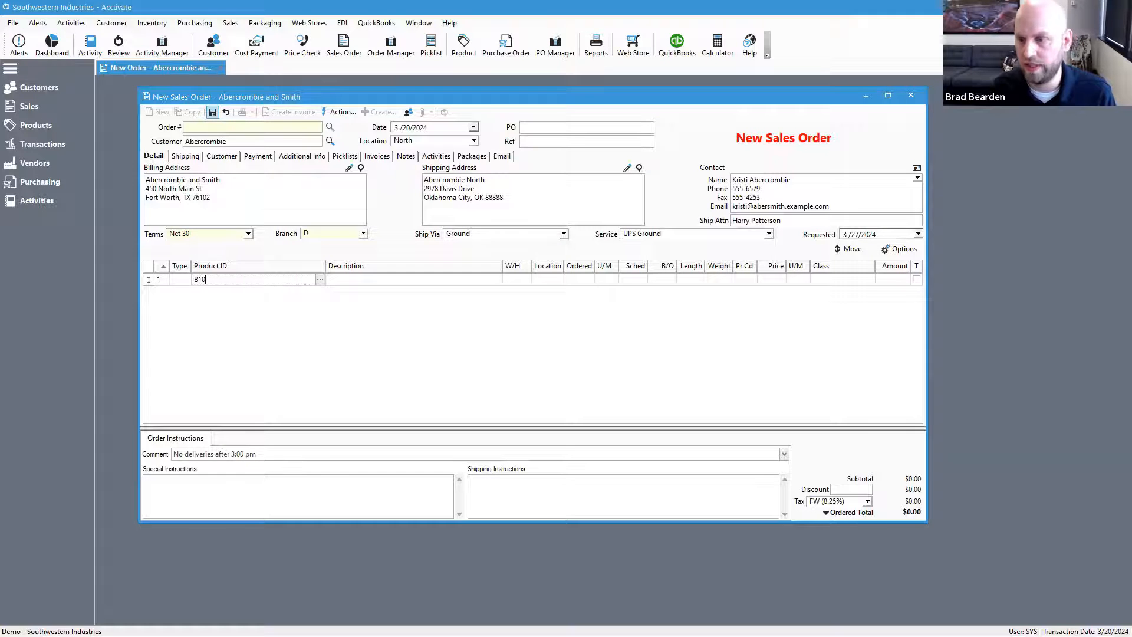
pyautogui.press('Tab')
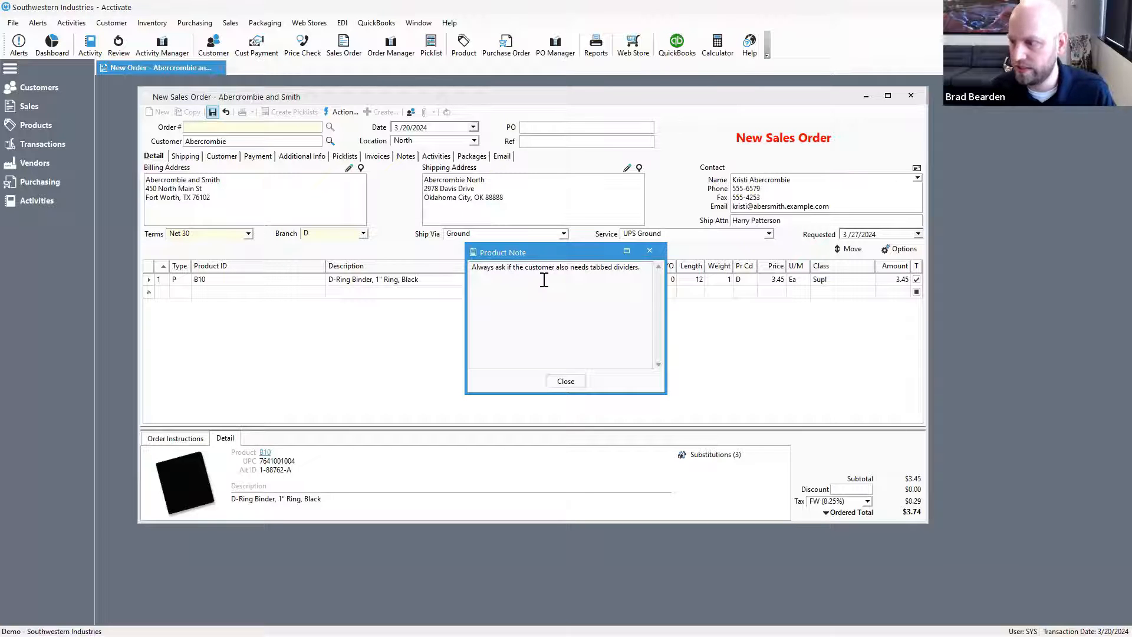
pyautogui.click(567, 382)
pyautogui.click(583, 280)
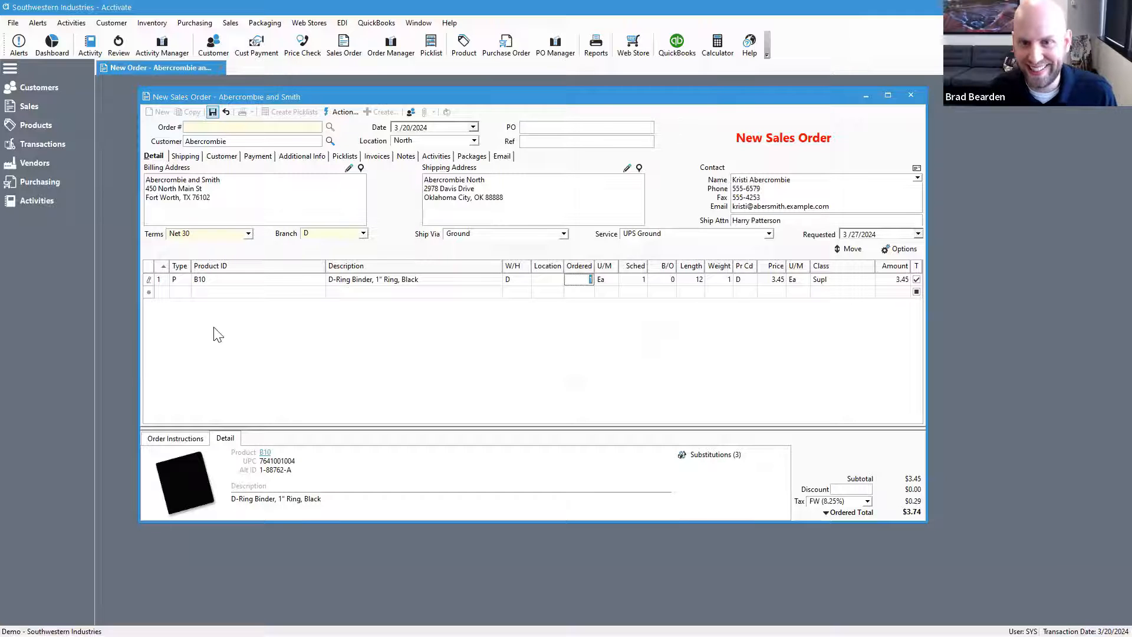
# Add product DS10 as the second order line
pyautogui.click(224, 291)
pyautogui.write('SD')
pyautogui.write('s10')
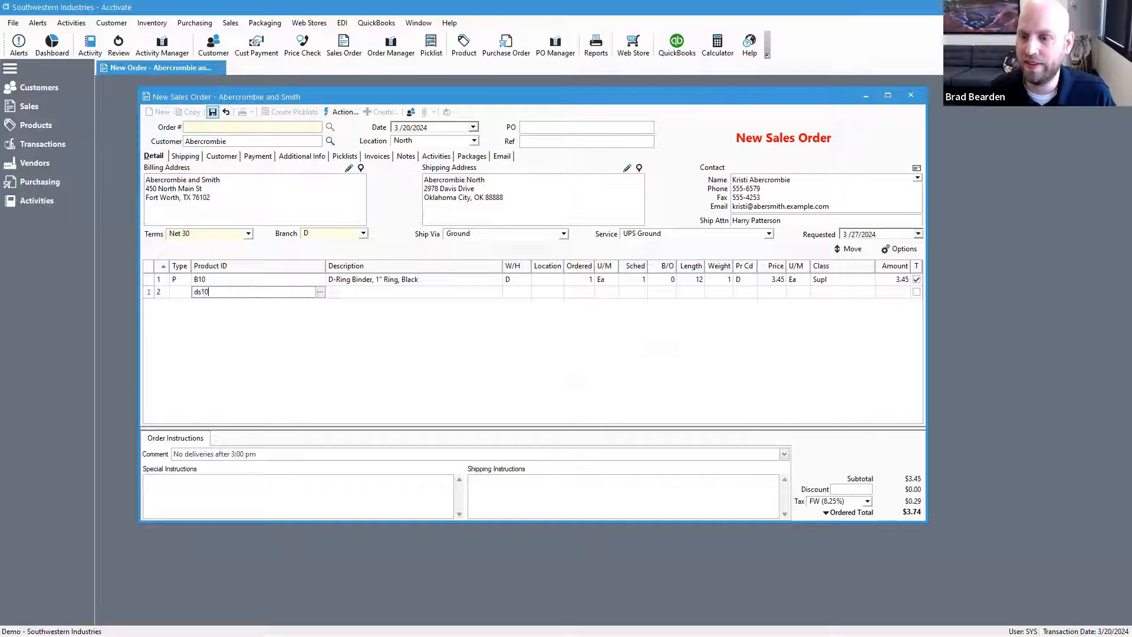
pyautogui.press('Tab')
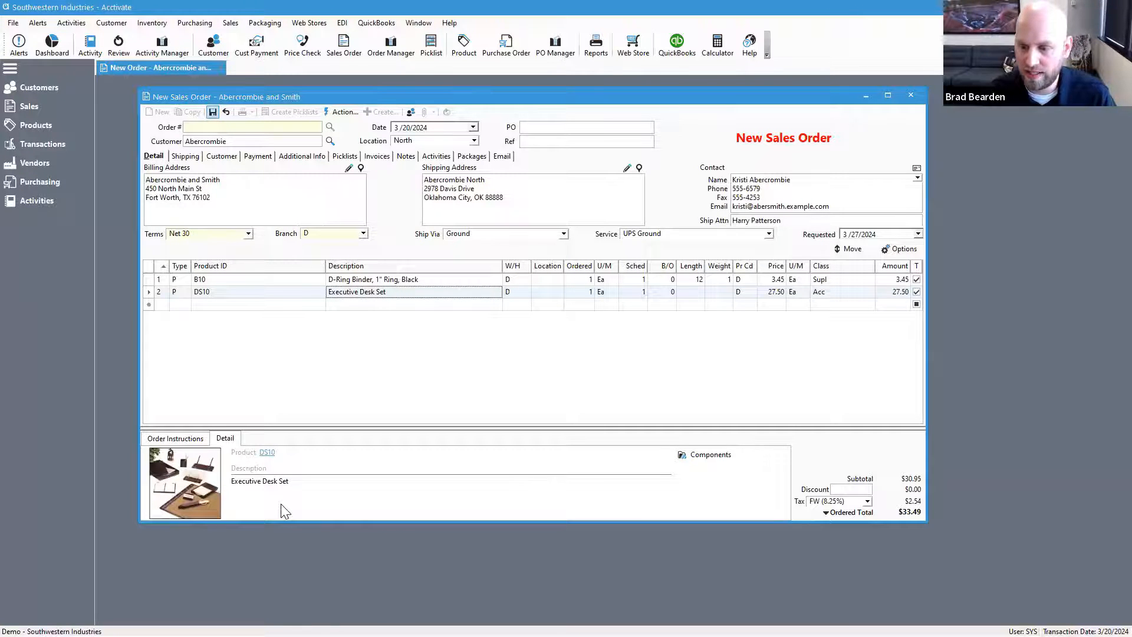
# Add product B15 as the third order line and look over its product substitutions without substituting it
pyautogui.click(254, 305)
pyautogui.write('B15')
pyautogui.press('Tab')
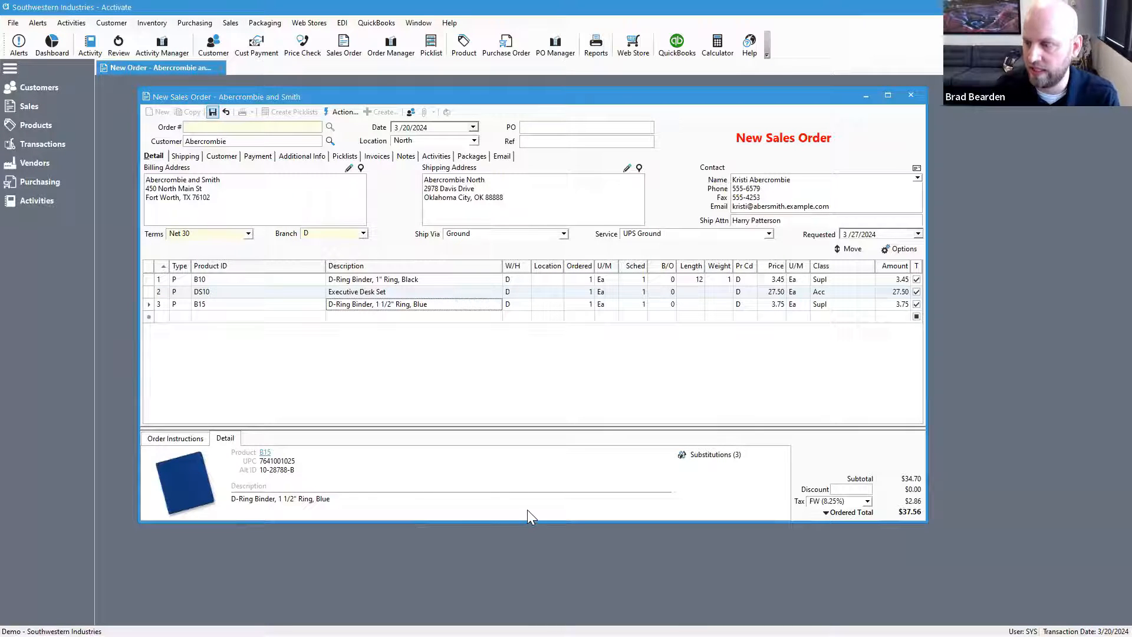
pyautogui.click(703, 457)
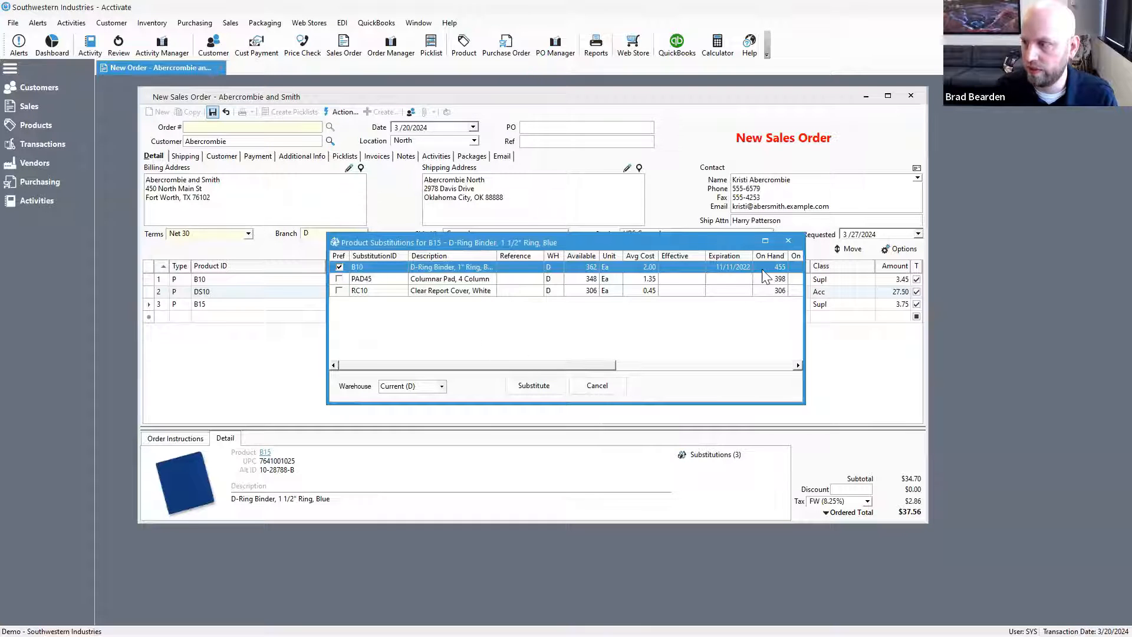
pyautogui.click(790, 242)
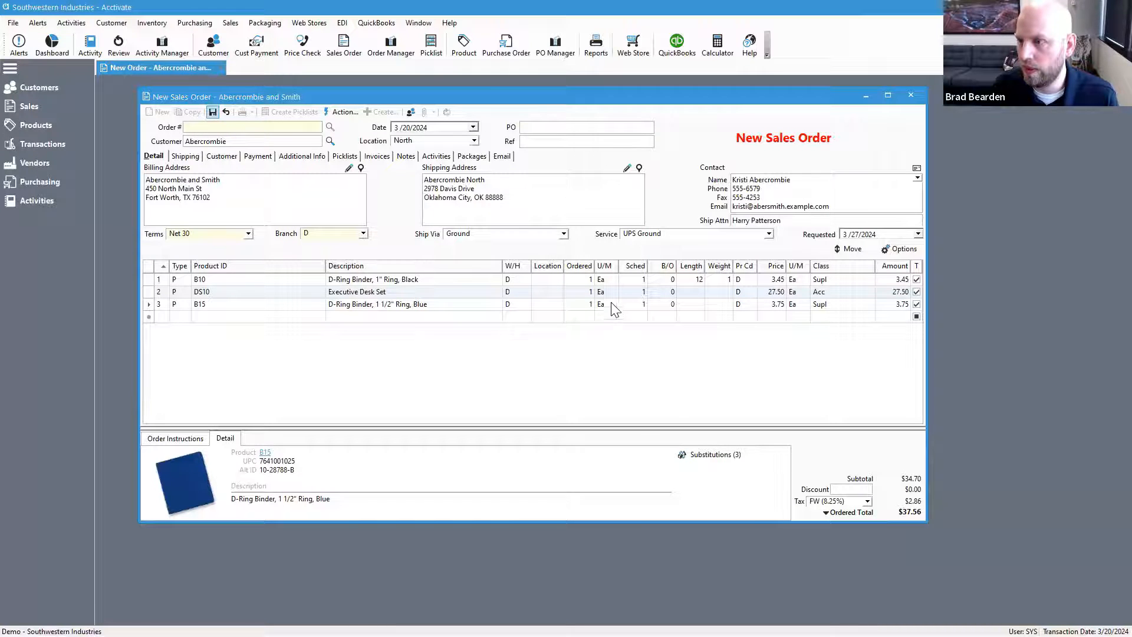
# Examine the available price levels and quantity breaks for the B10 order line, comparing the two Dealer prices, without selecting a different price
pyautogui.click(745, 280)
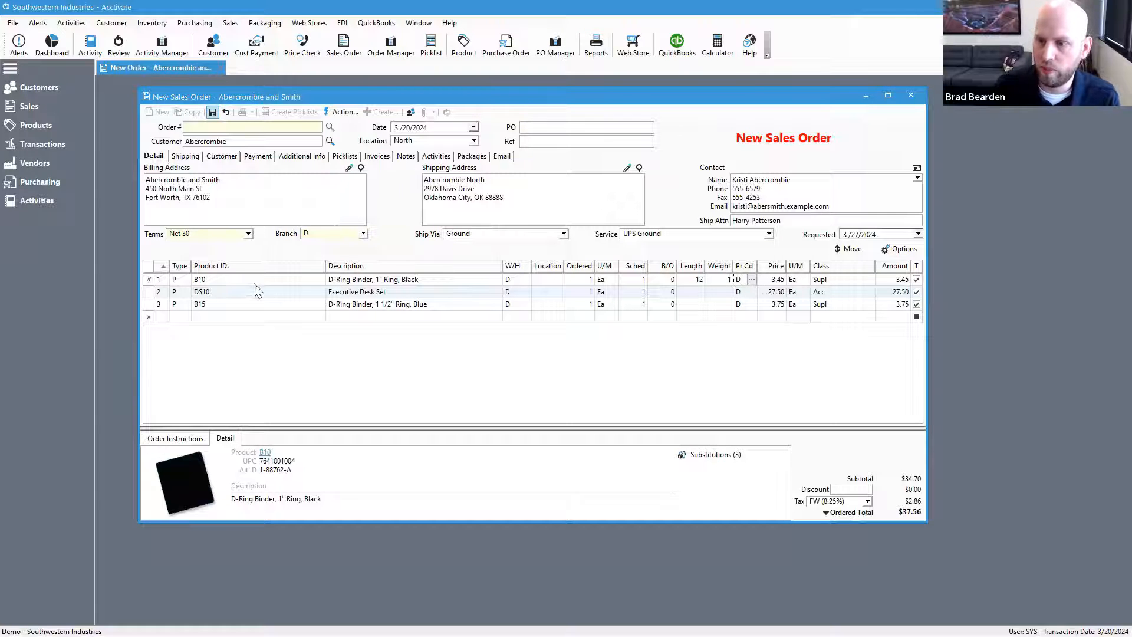
pyautogui.click(752, 279)
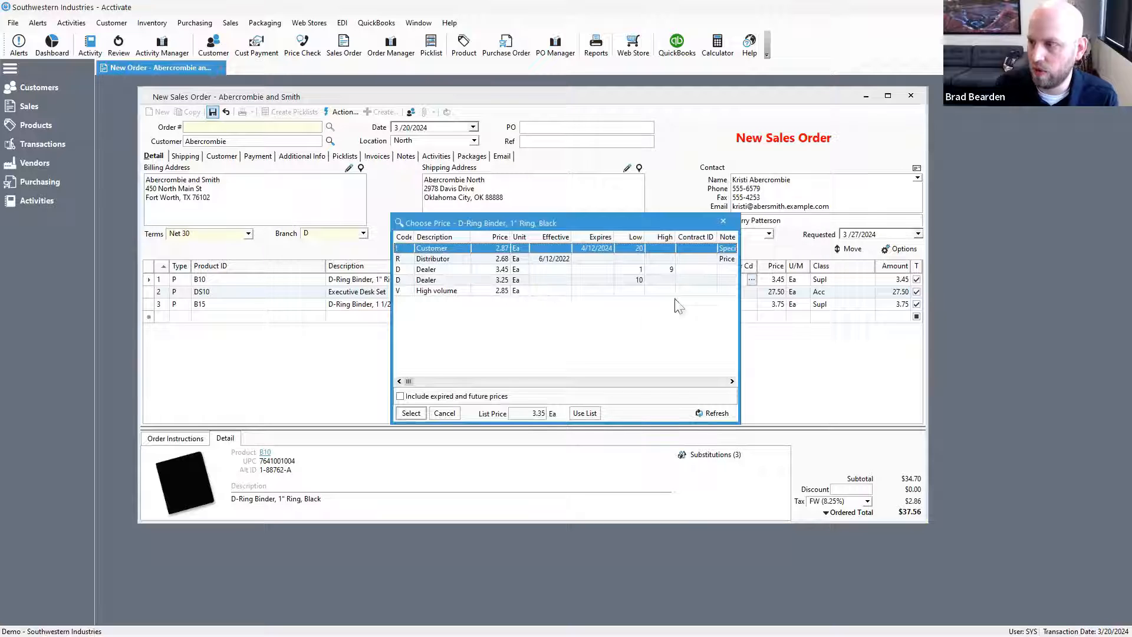
pyautogui.click(399, 271)
pyautogui.click(401, 279)
pyautogui.click(403, 272)
pyautogui.click(405, 278)
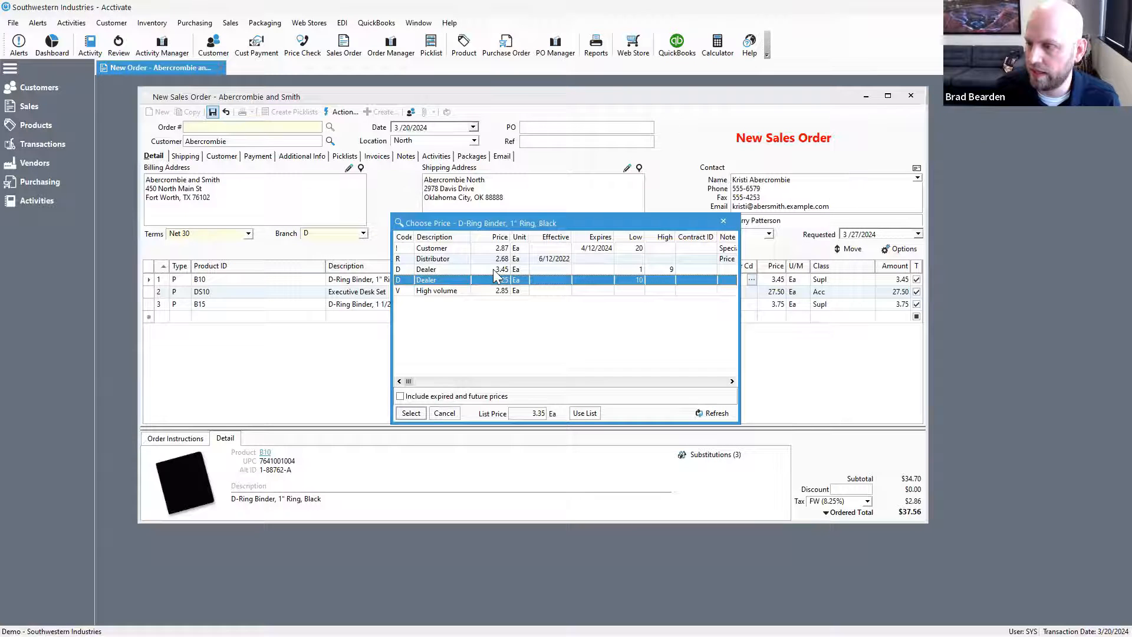
pyautogui.click(658, 272)
pyautogui.click(648, 280)
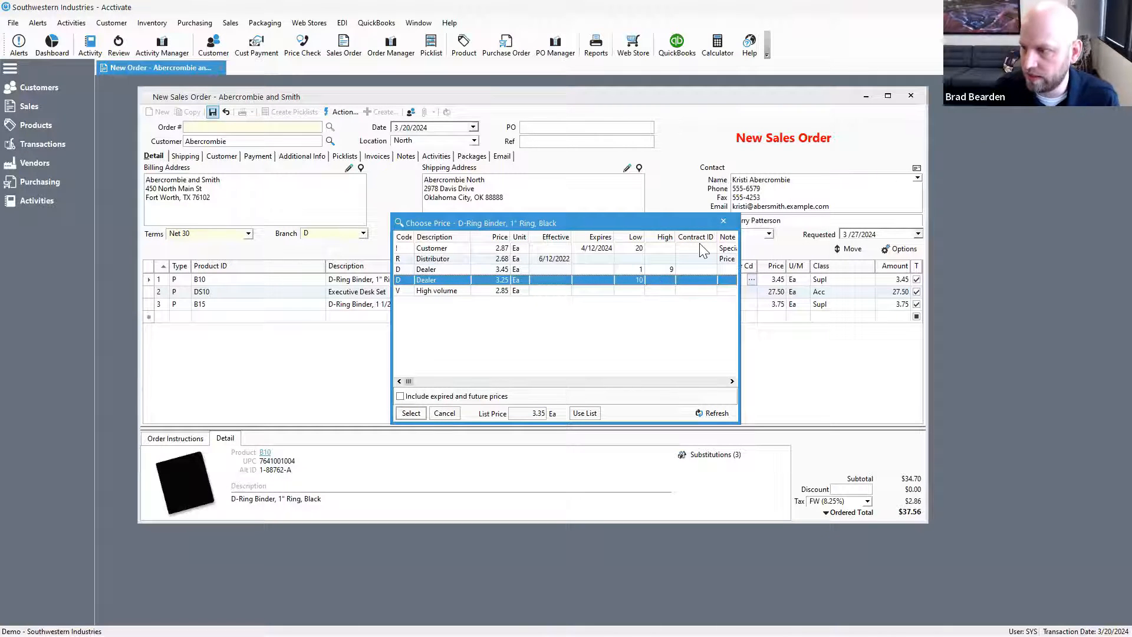
pyautogui.click(723, 222)
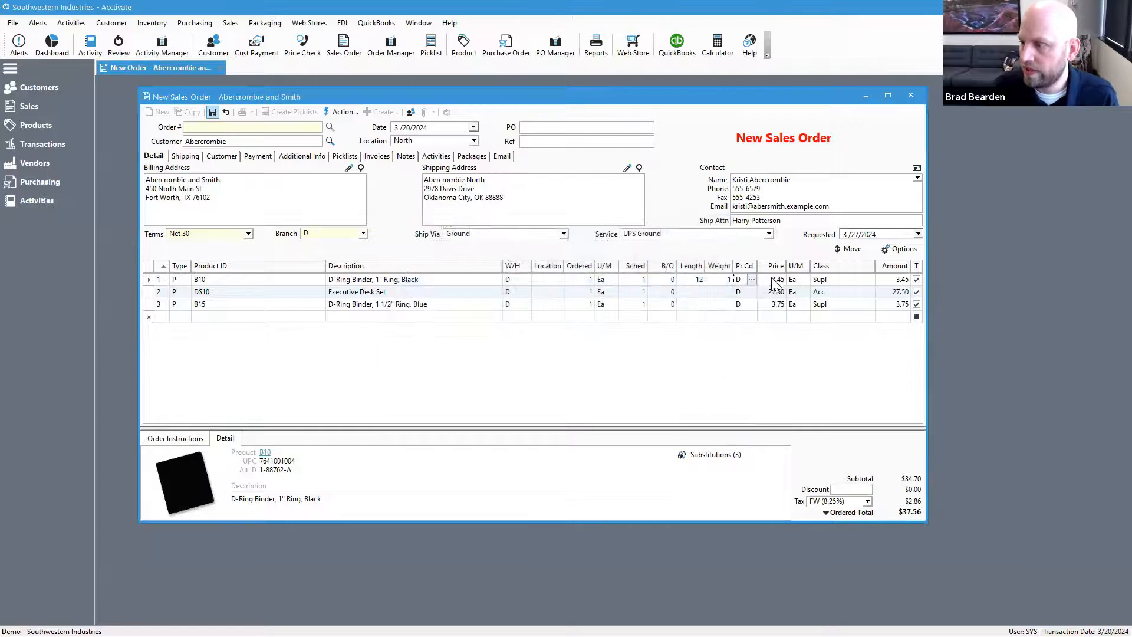
# Set the ordered quantity of B10 to 20 and check the Customer price in its price choices
pyautogui.click(587, 280)
pyautogui.write('20')
pyautogui.click(601, 279)
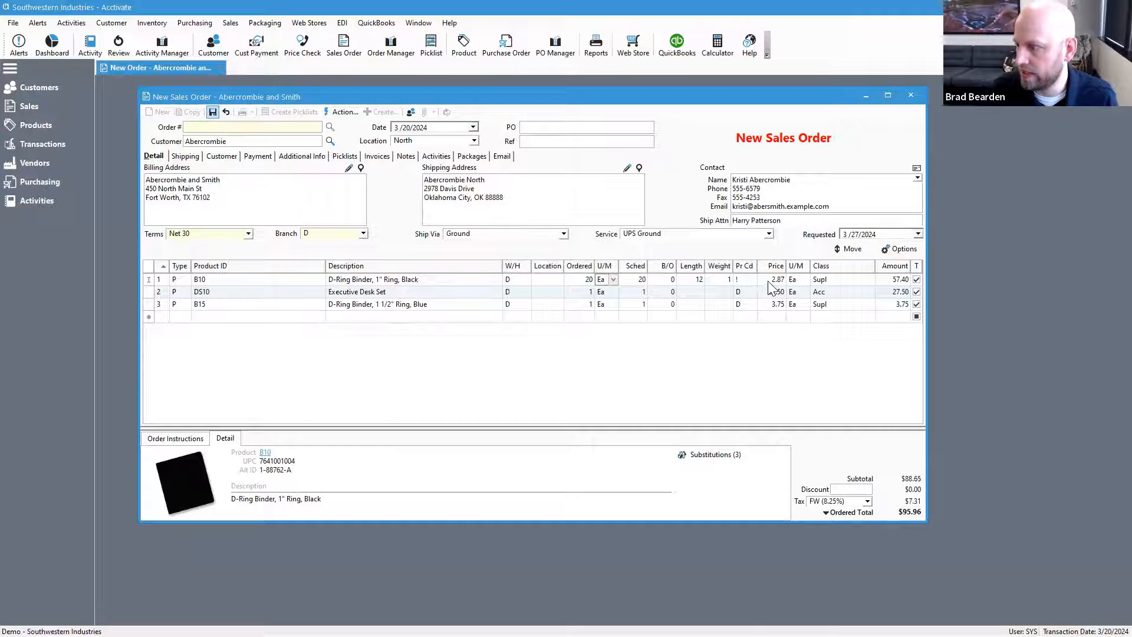
pyautogui.click(749, 280)
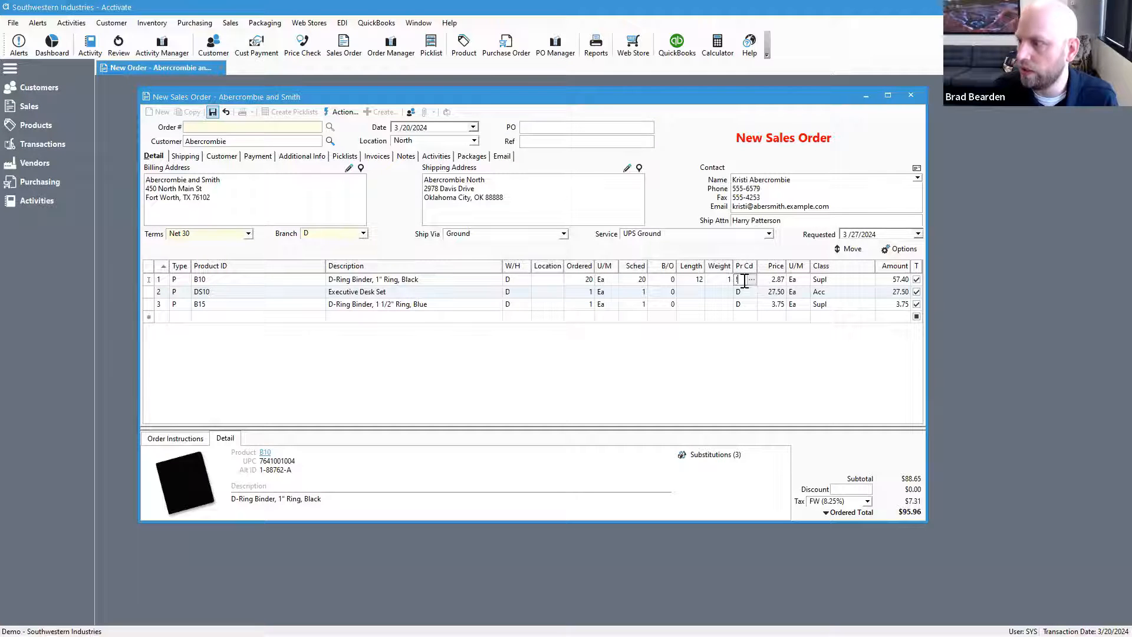
pyautogui.click(751, 279)
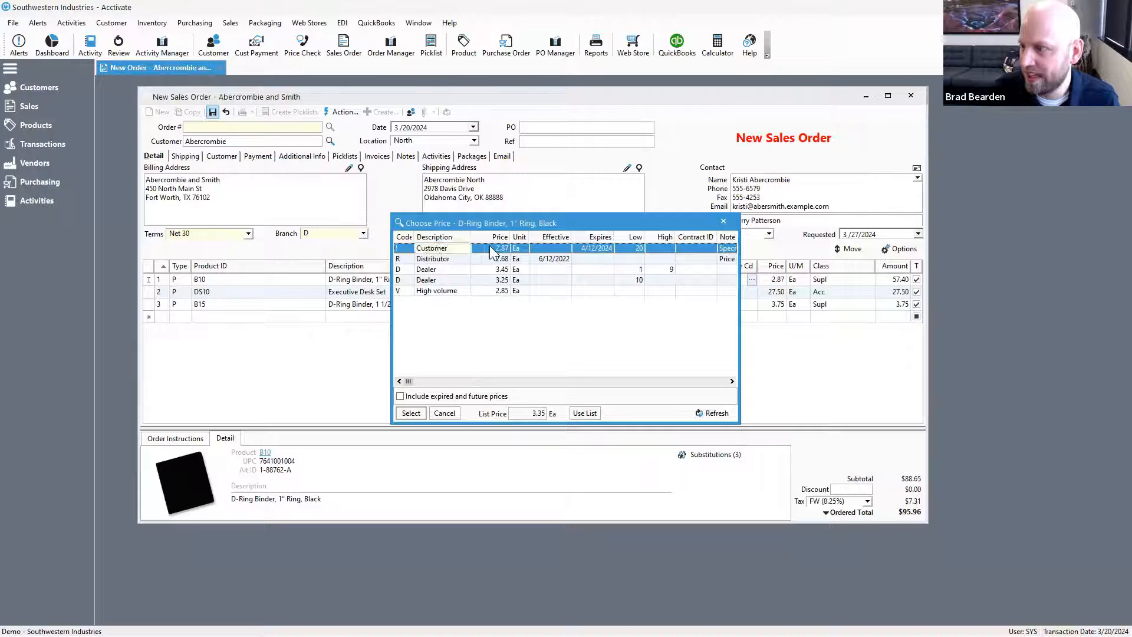
pyautogui.press('Return')
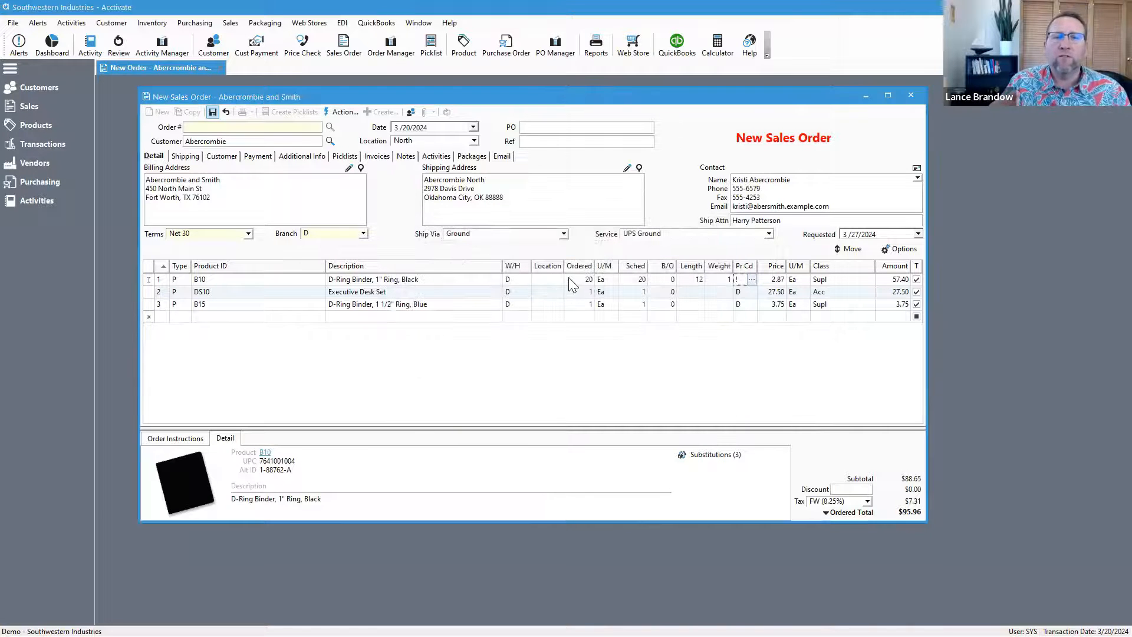
# Set the ordered quantity of B10 to 15
pyautogui.write('15')
pyautogui.press('Tab')
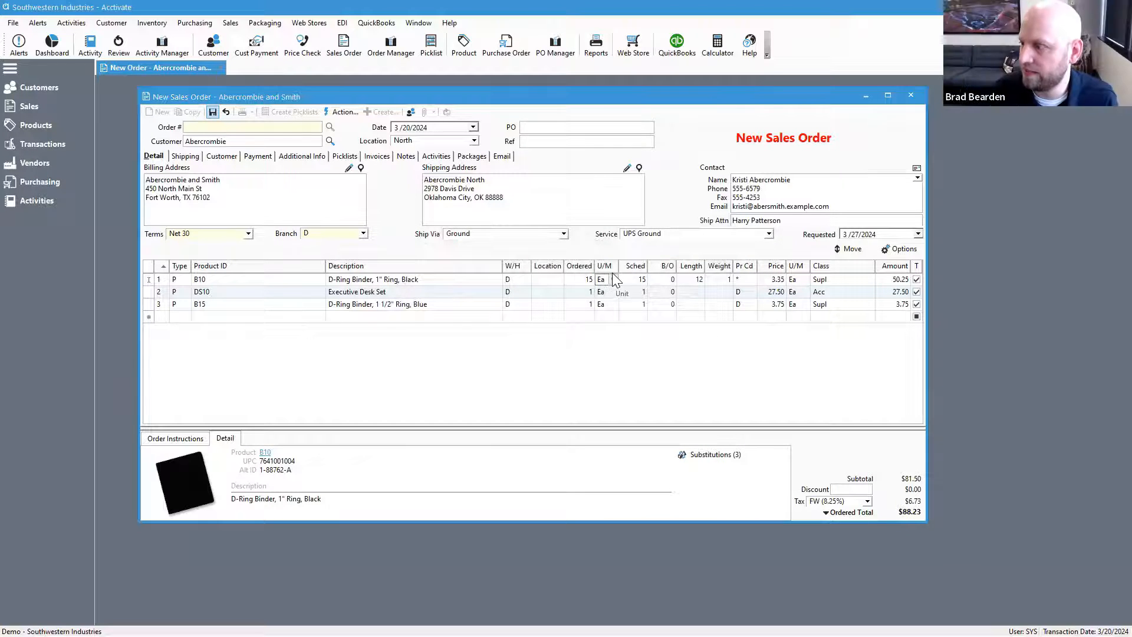
pyautogui.click(558, 280)
pyautogui.click(577, 279)
pyautogui.click(598, 280)
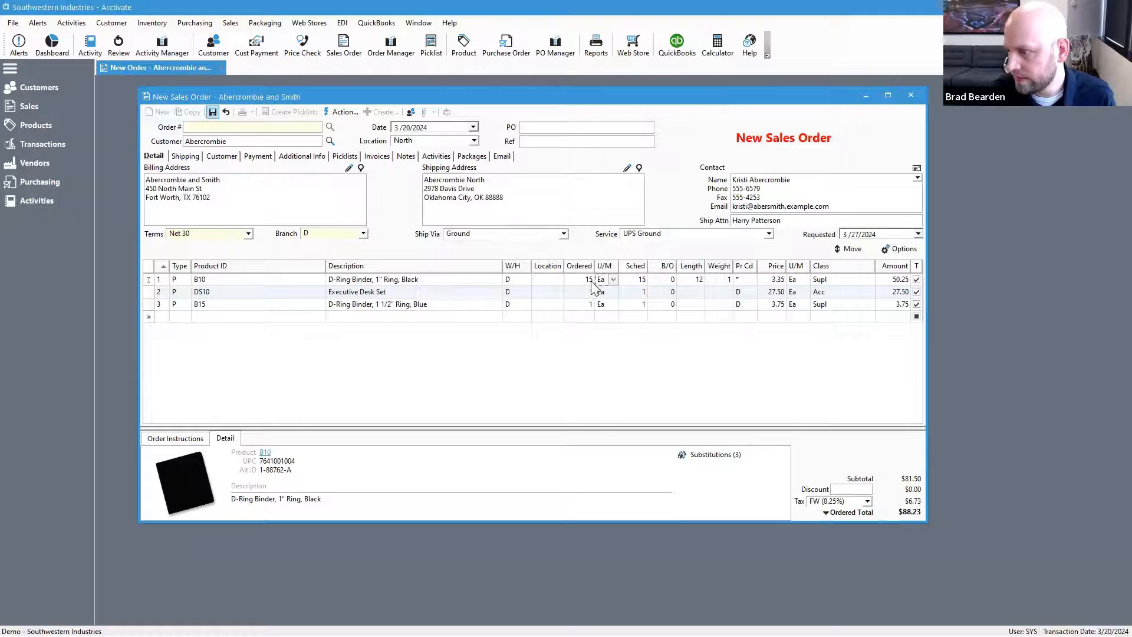
# Examine the notes and price types of B10's available prices in a widened price list, leaving the line's price unselected
pyautogui.click(751, 281)
pyautogui.click(751, 281)
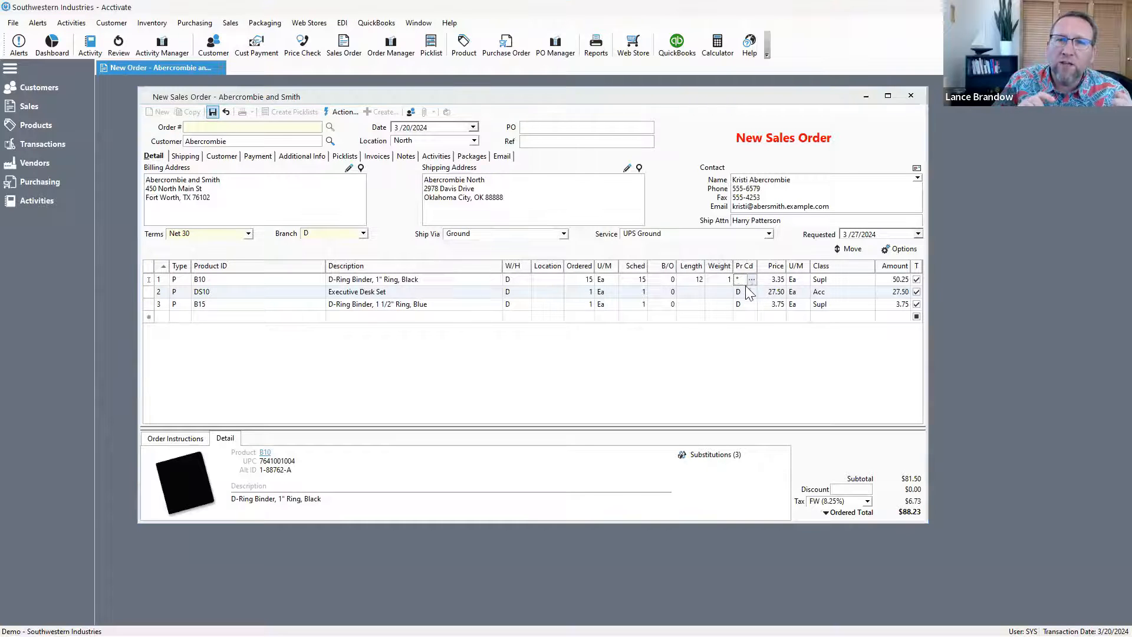
pyautogui.click(528, 280)
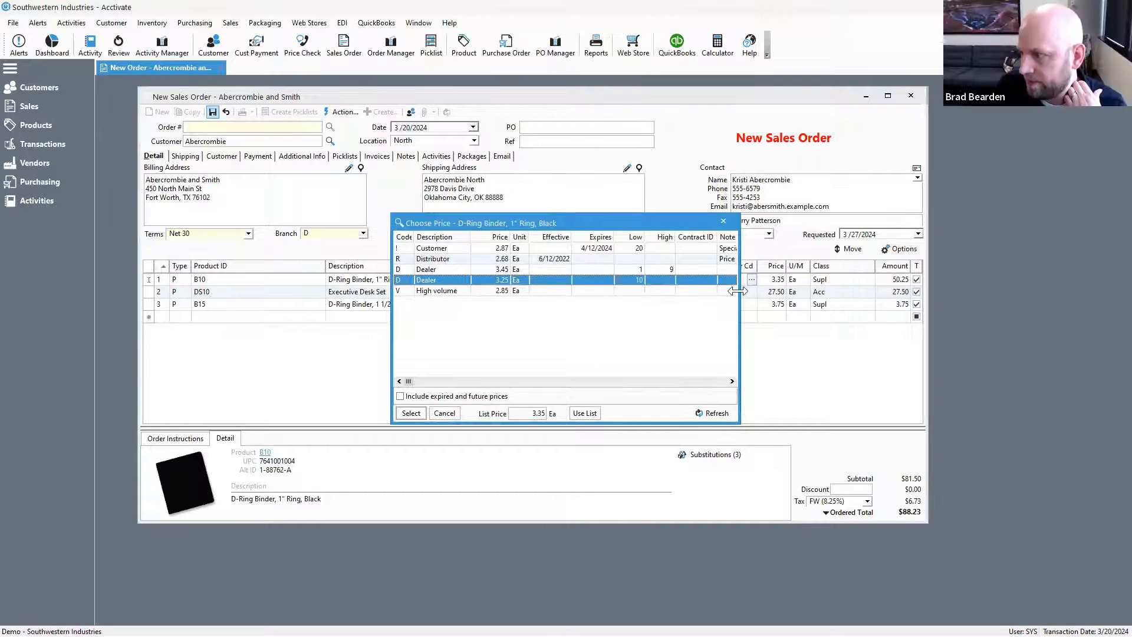
pyautogui.moveTo(740, 290); pyautogui.dragTo(905, 287)
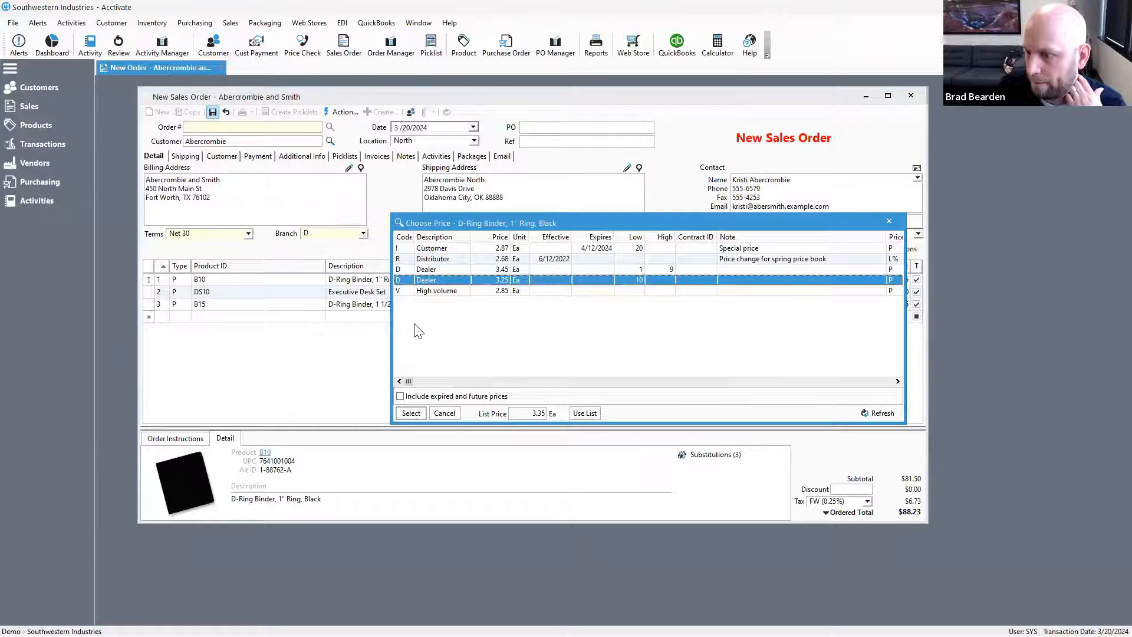
pyautogui.moveTo(397, 333); pyautogui.dragTo(323, 325)
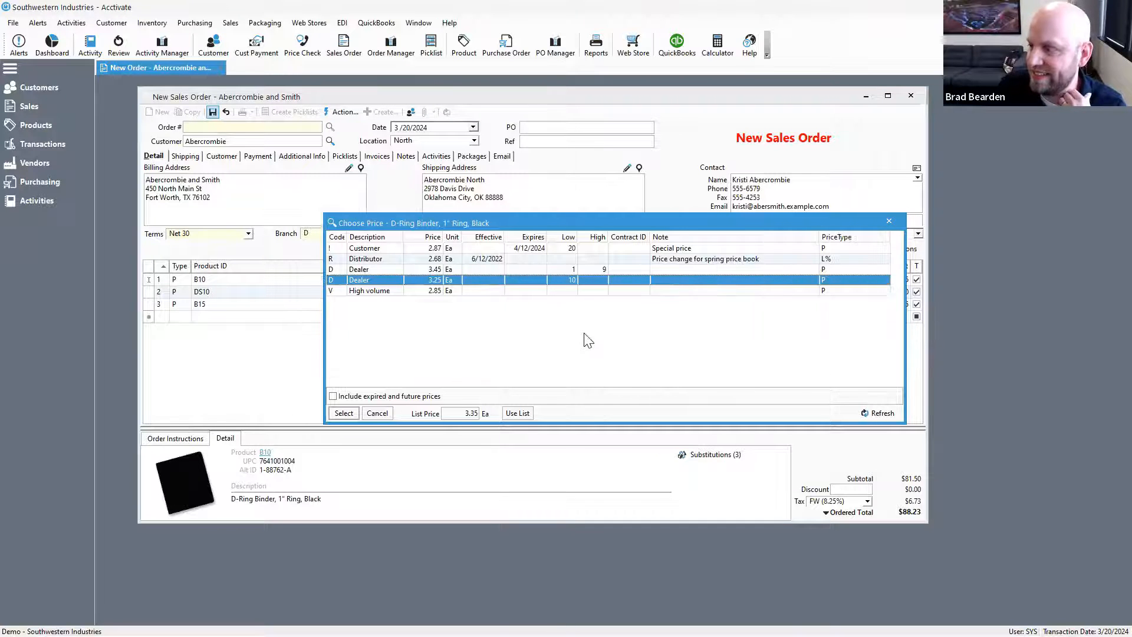
pyautogui.click(832, 271)
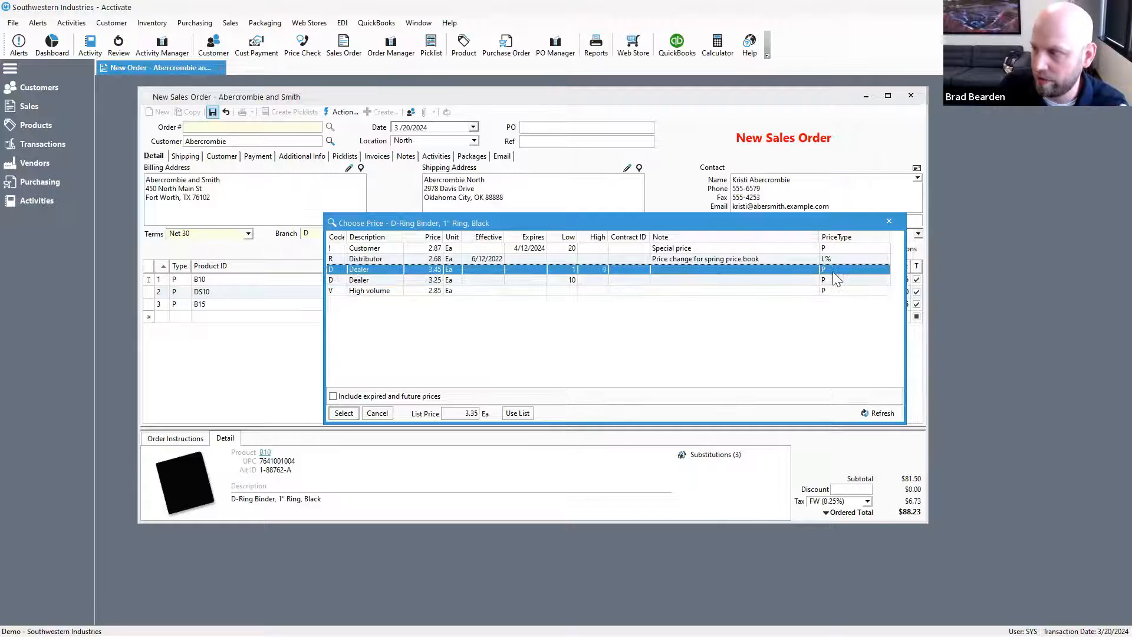
pyautogui.click(833, 259)
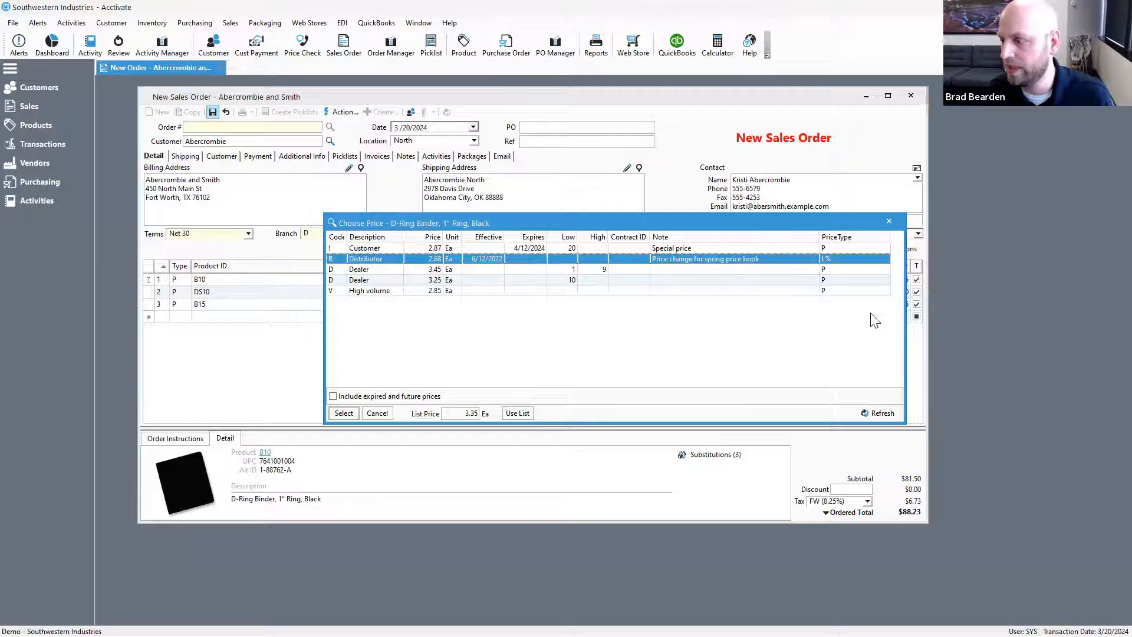
pyautogui.click(889, 222)
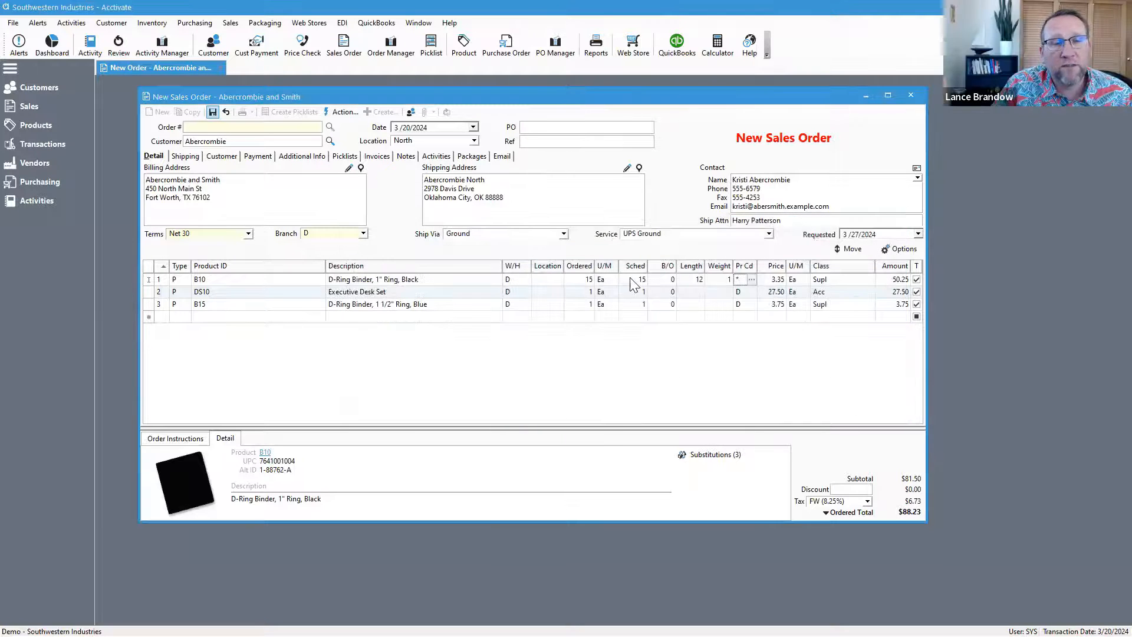
# Override the unit price of the B10 order line with 5.00
pyautogui.click(777, 279)
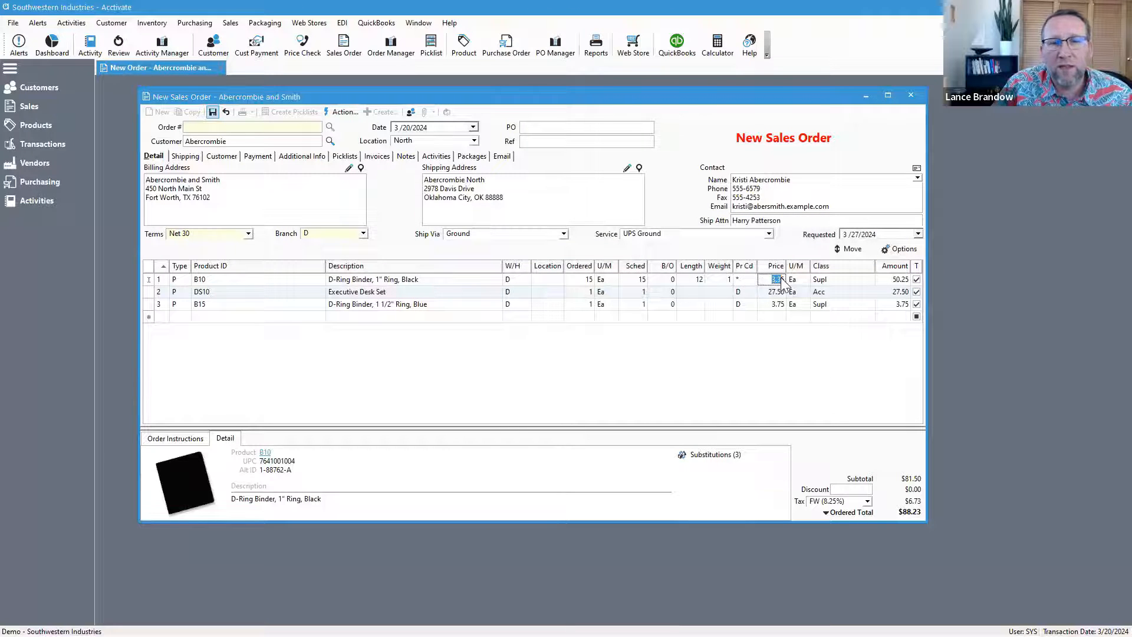
pyautogui.write('5.050')
pyautogui.press('Tab')
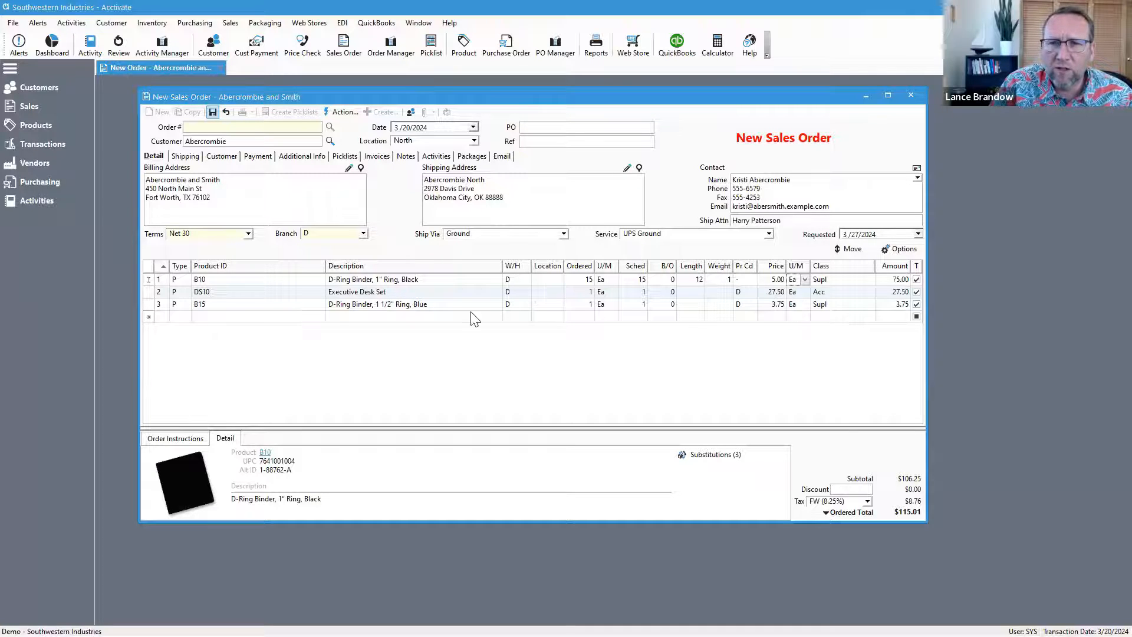
# Find the coffee products and add Coffee-Dark-Roast as the fourth order line with an ordered quantity of 2
pyautogui.click(301, 319)
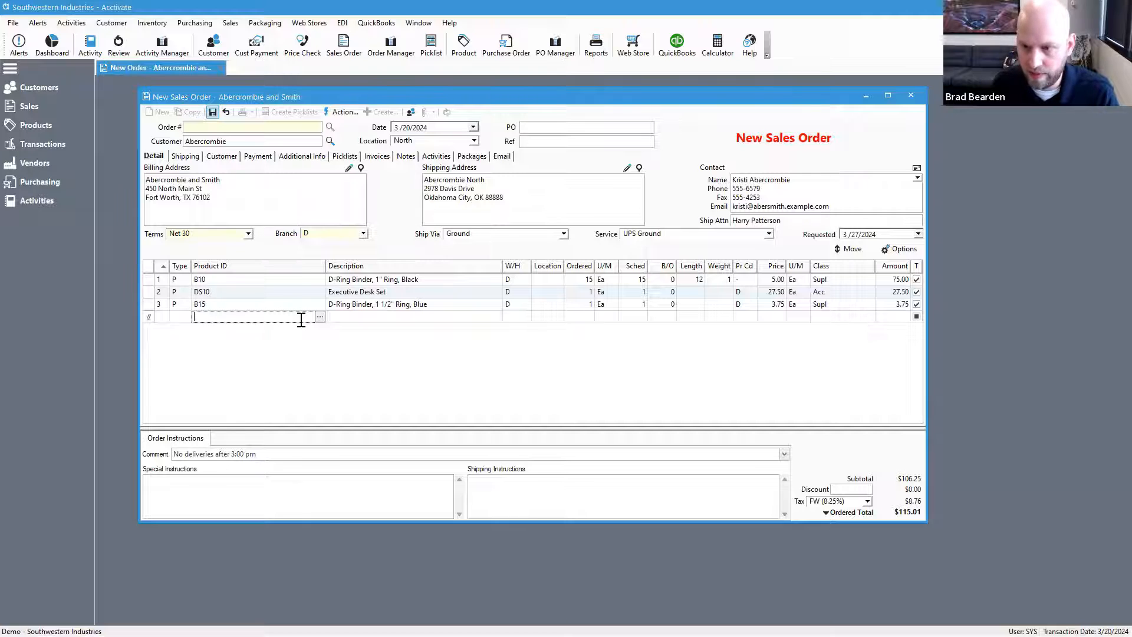
pyautogui.click(319, 316)
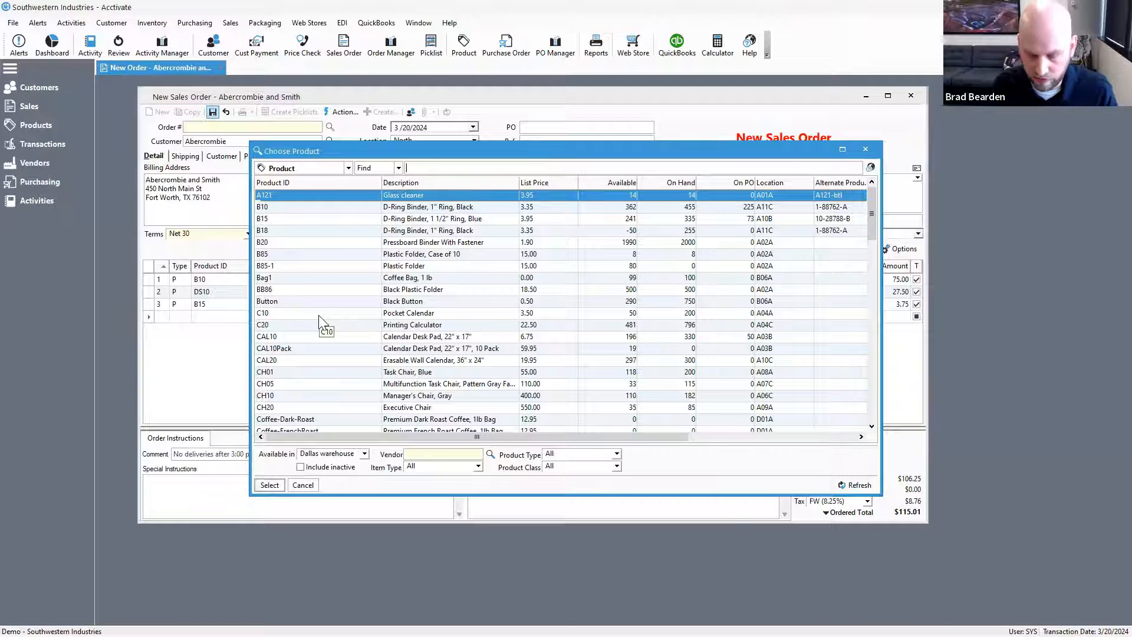
pyautogui.write('Coff')
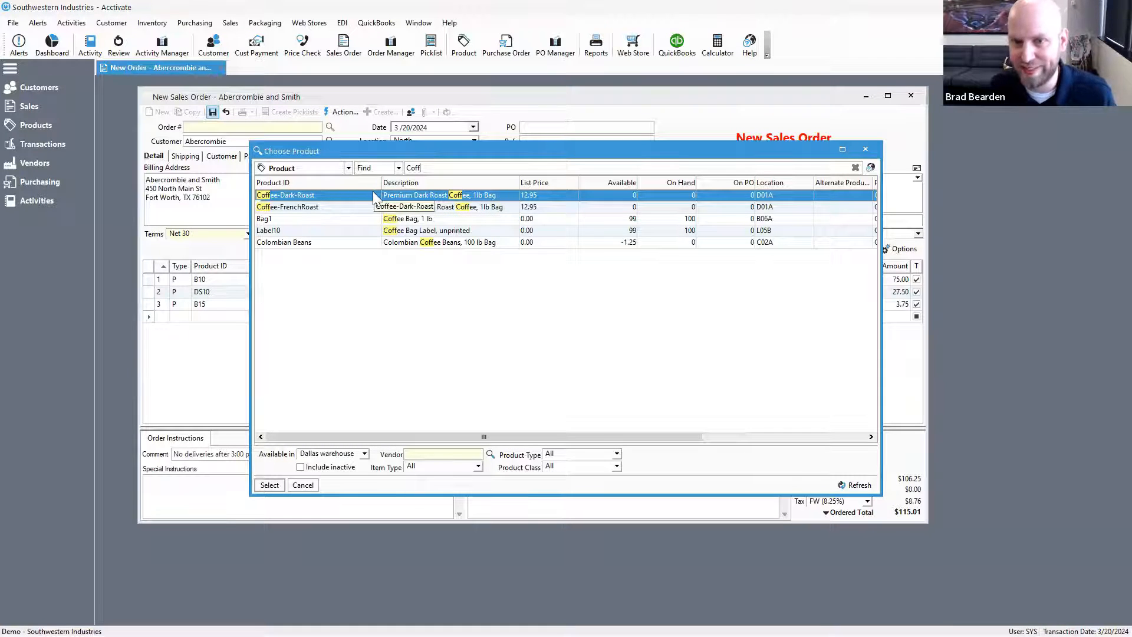
pyautogui.click(271, 484)
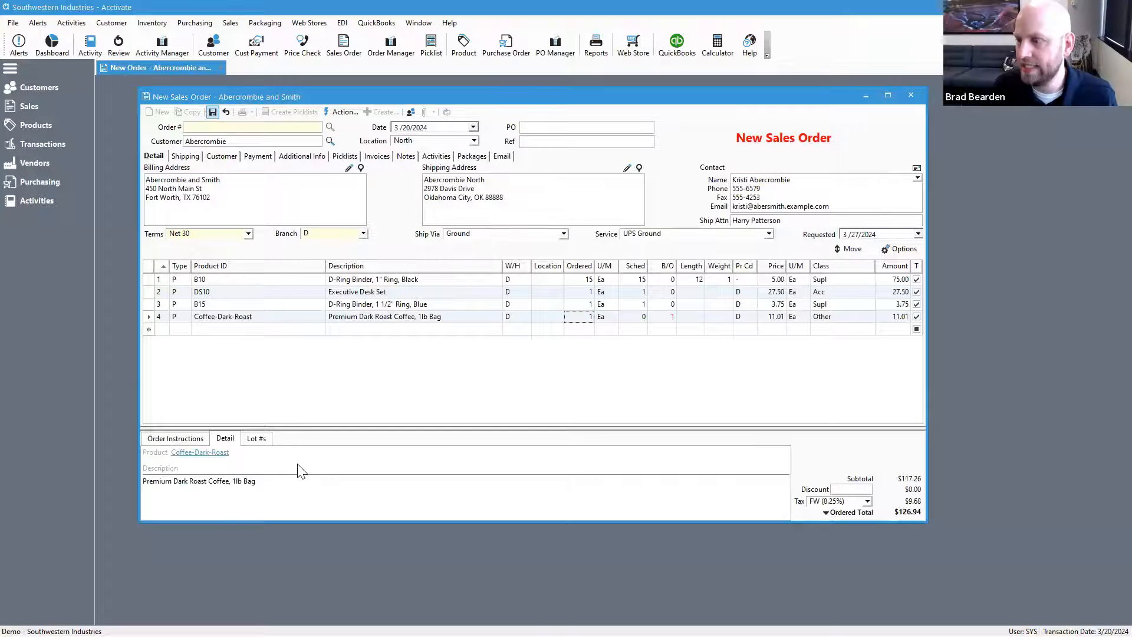
pyautogui.write('2')
pyautogui.press('Tab')
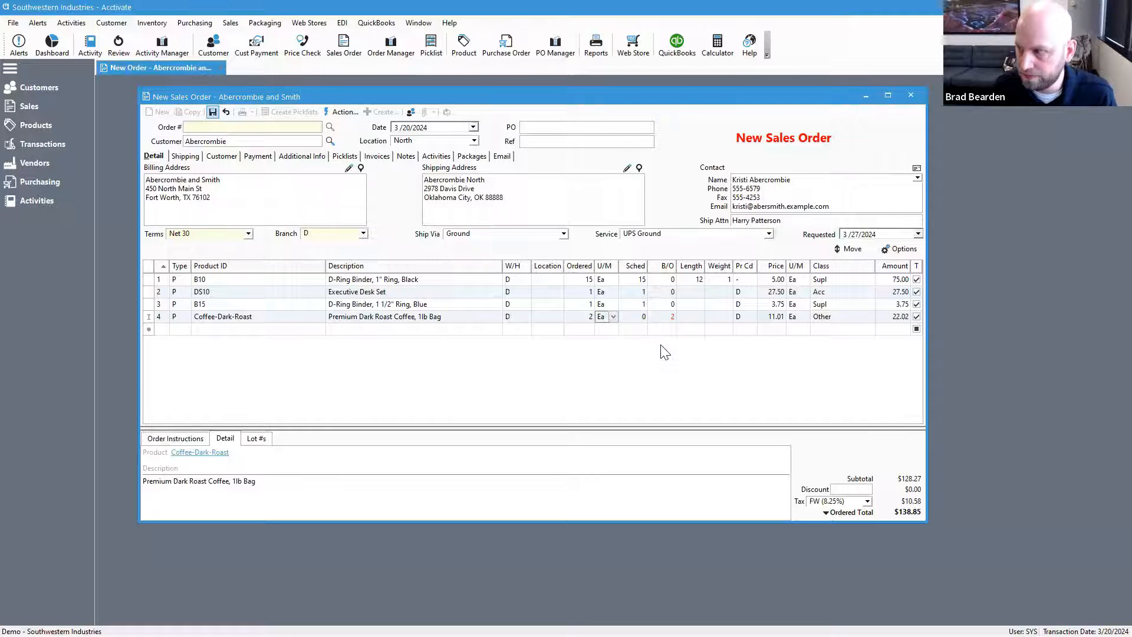
# Save the sales order and create an assembly session from it, checking the product to assemble and its quantity
pyautogui.click(212, 113)
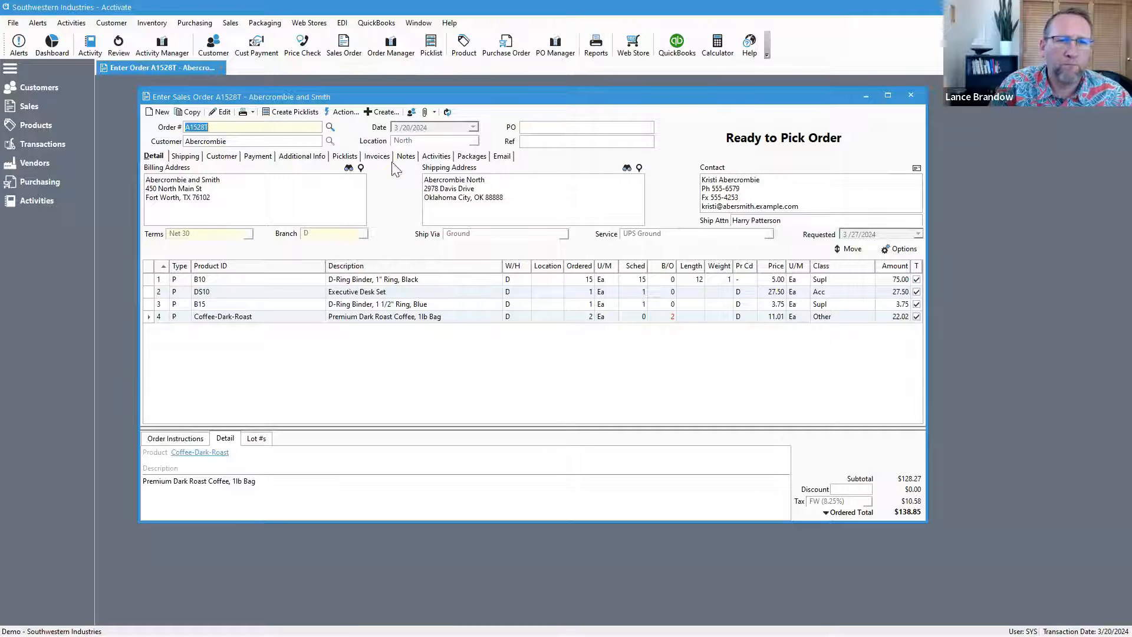
pyautogui.click(376, 112)
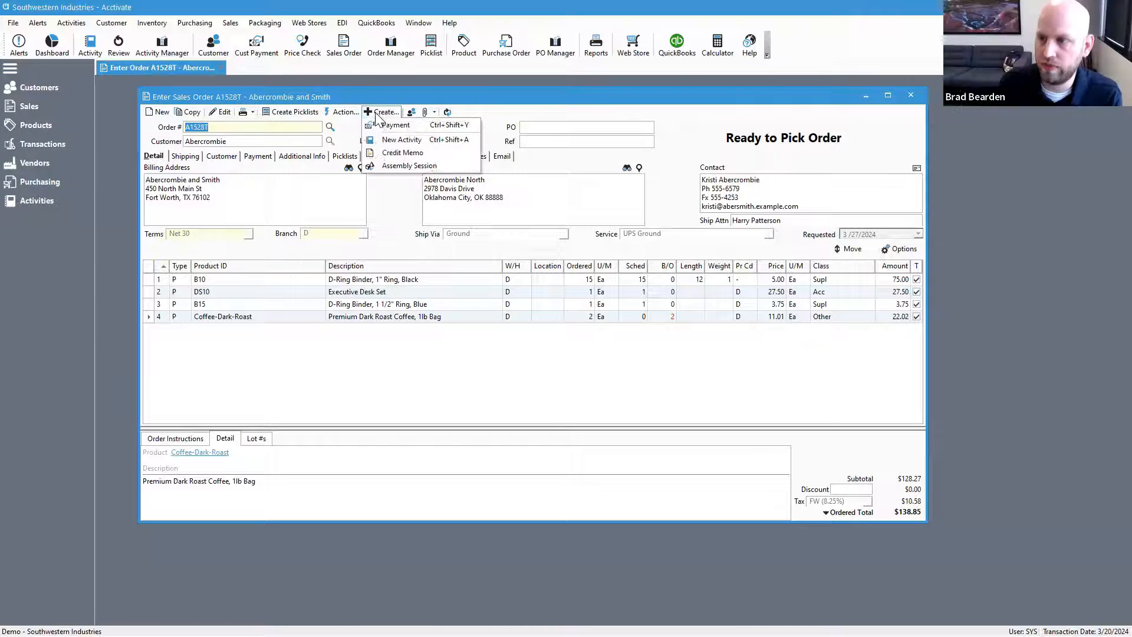
pyautogui.click(448, 166)
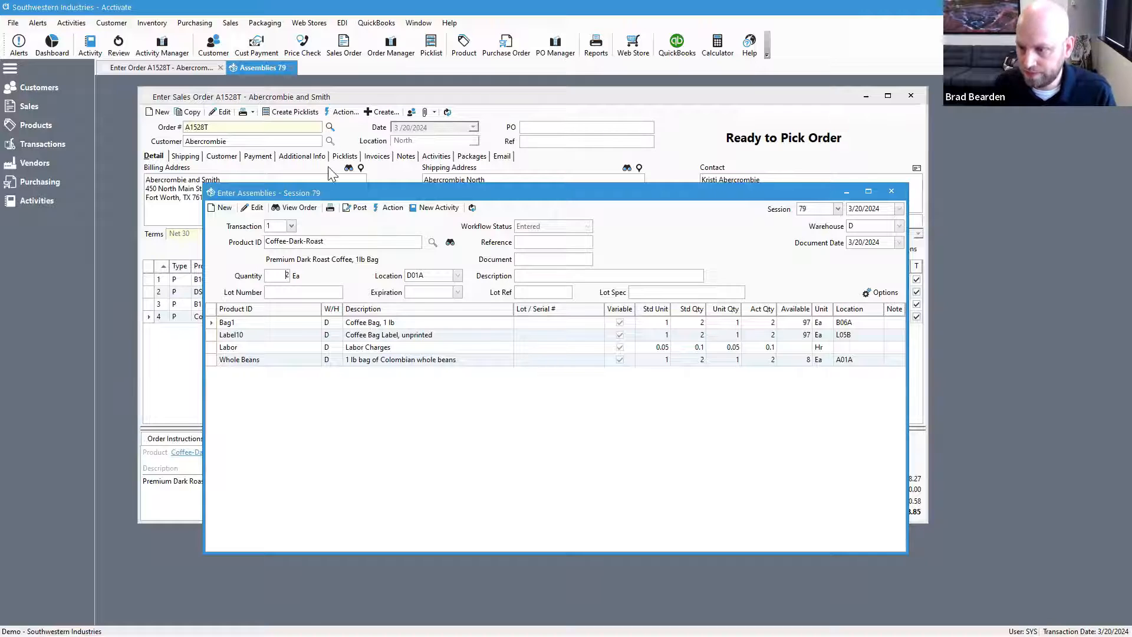
pyautogui.click(271, 238)
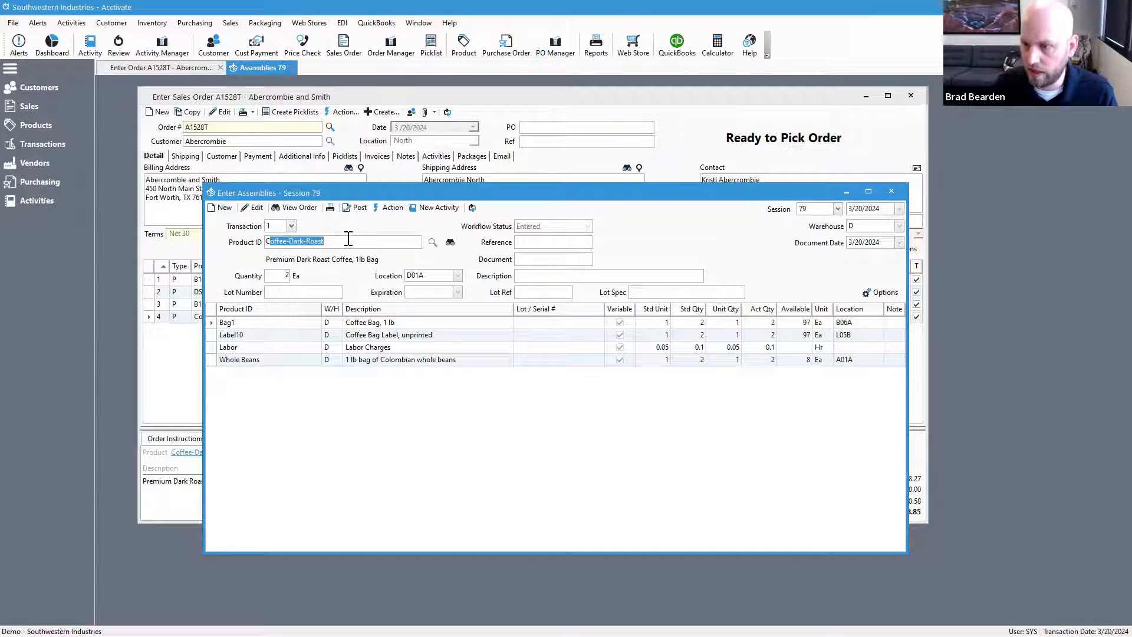
pyautogui.click(275, 278)
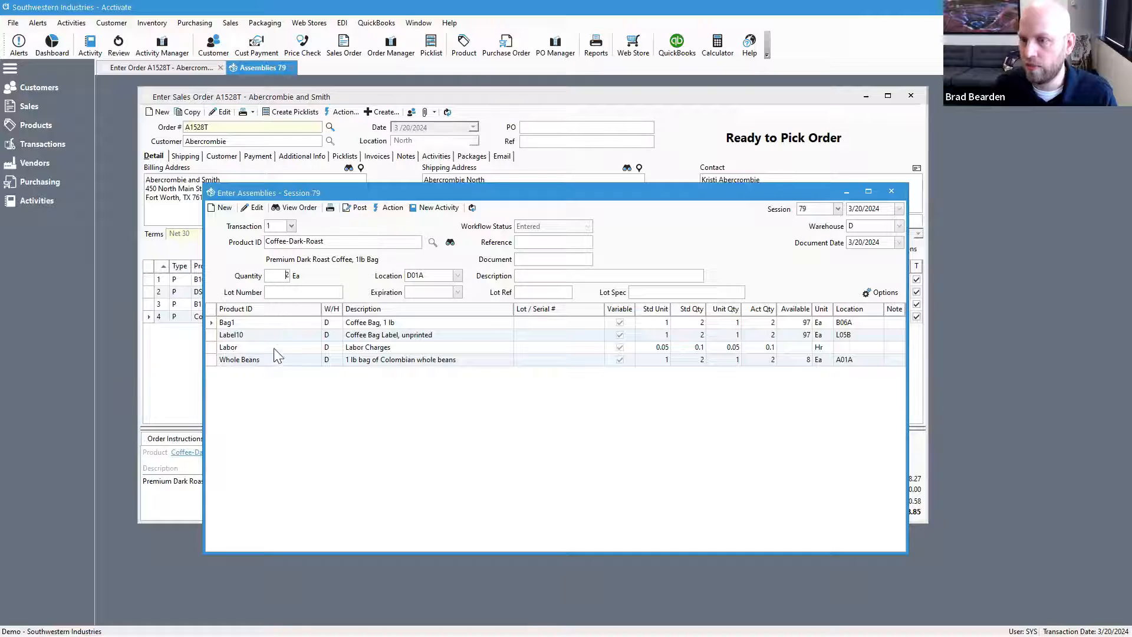
# Put the assembly session into edit mode and add Colombian Beans as an extra component
pyautogui.click(254, 207)
pyautogui.click(285, 372)
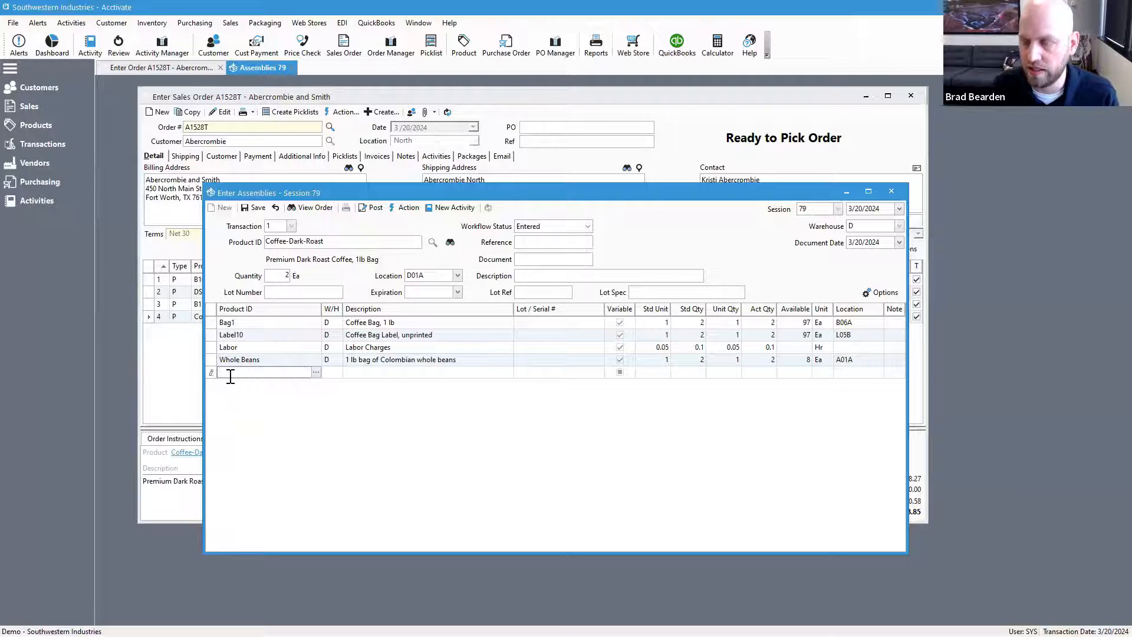
pyautogui.click(318, 372)
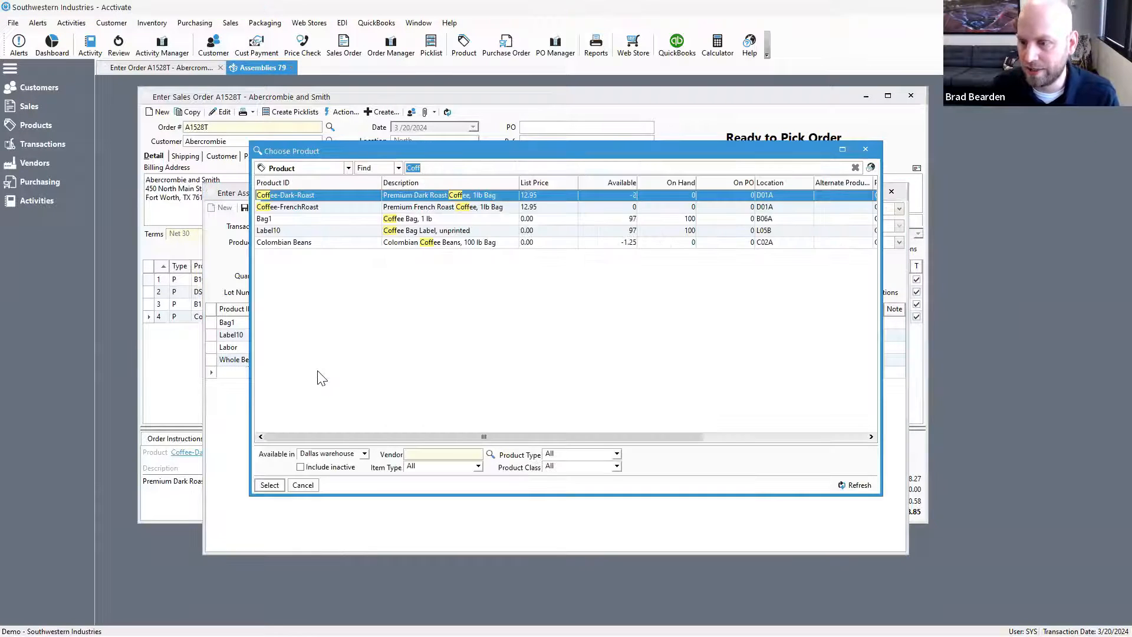
pyautogui.doubleClick(455, 243)
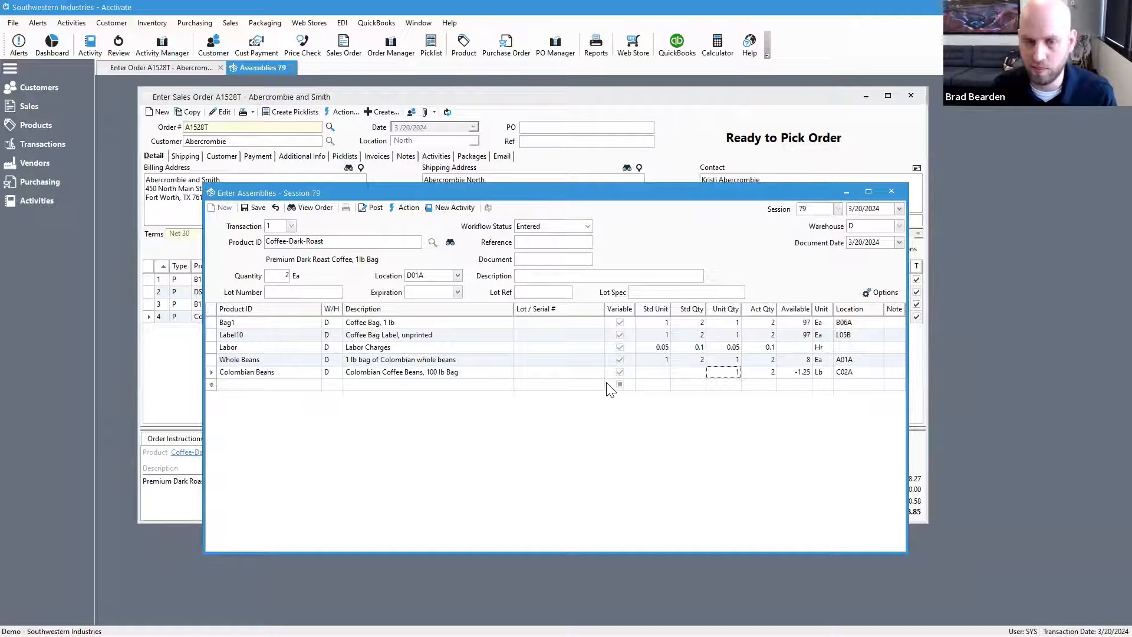
# Delete the Colombian Beans component row from the assembly session
pyautogui.click(212, 373)
pyautogui.press('Delete')
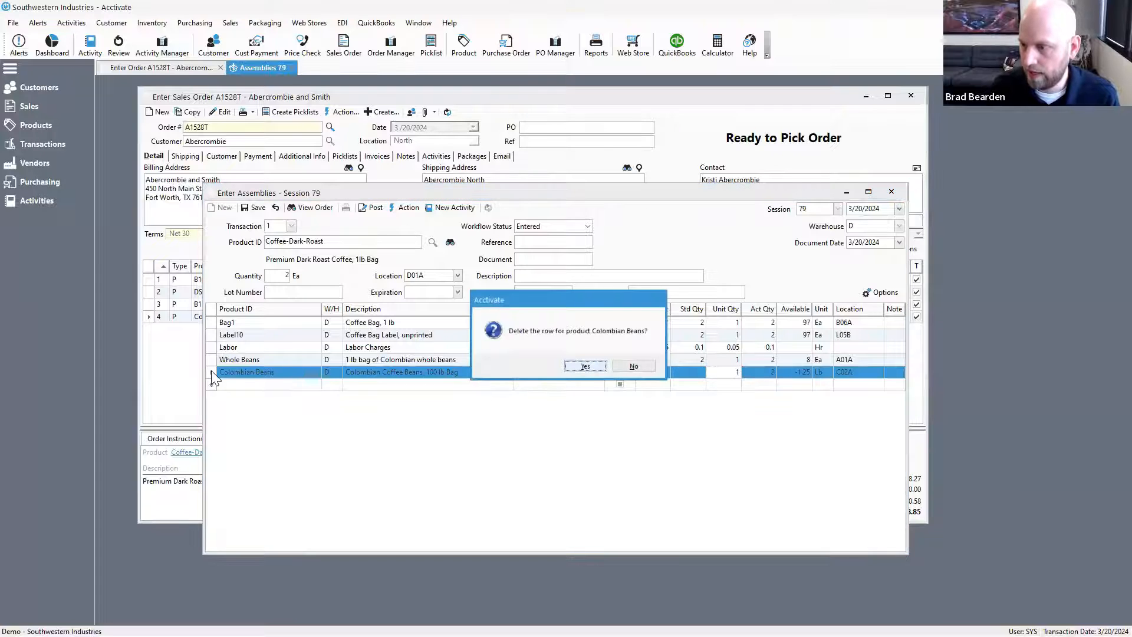
pyautogui.press('Return')
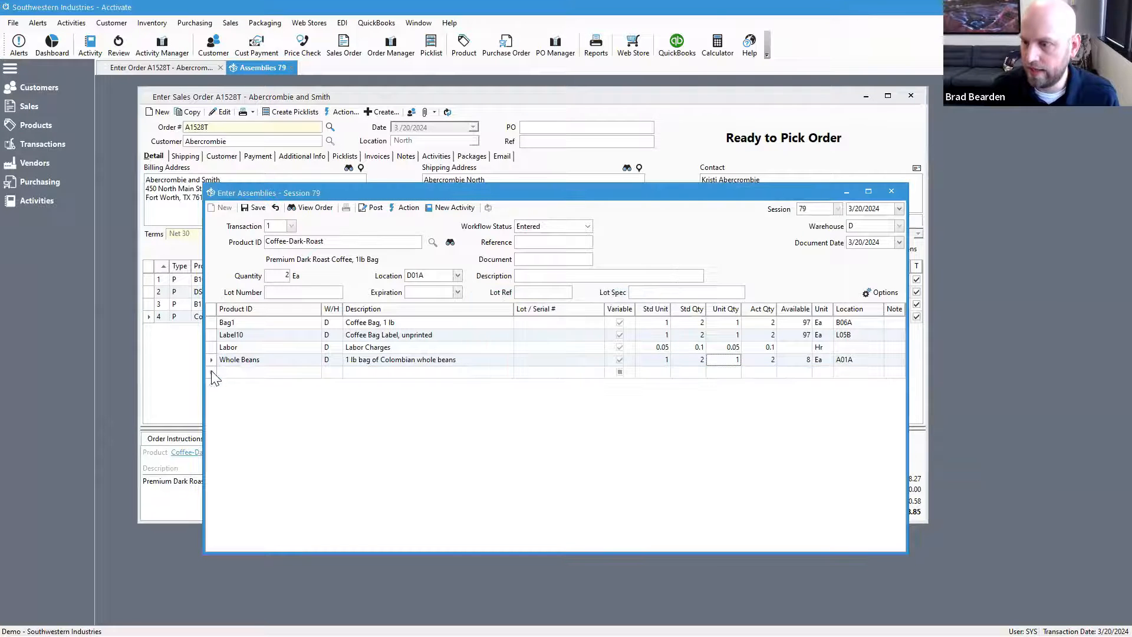
# Save the Coffee-Dark-Roast assembly session and review its product and component quantities
pyautogui.click(253, 210)
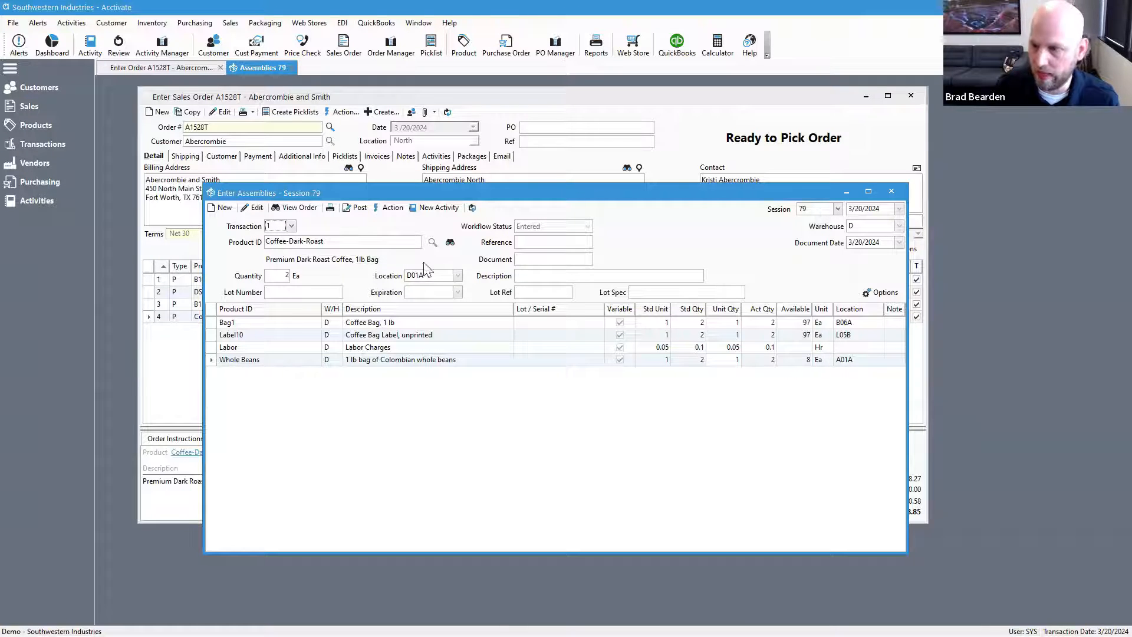
pyautogui.click(340, 242)
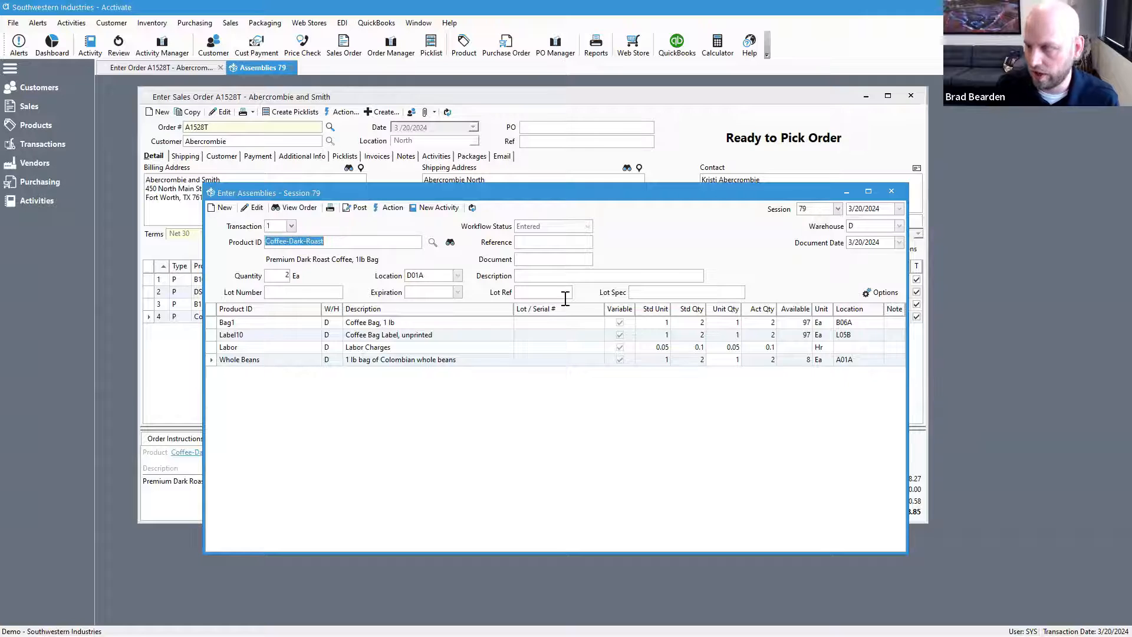
pyautogui.click(662, 313)
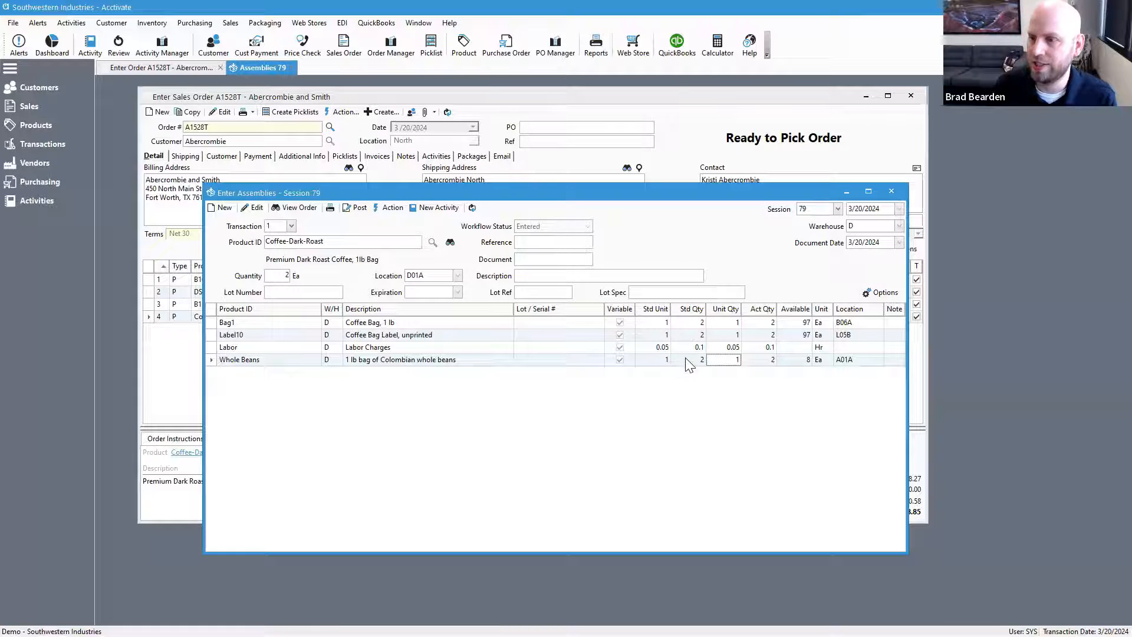
# Put the assembly session into edit mode and set the actual quantity of the Whole Beans component to 2.25
pyautogui.click(254, 208)
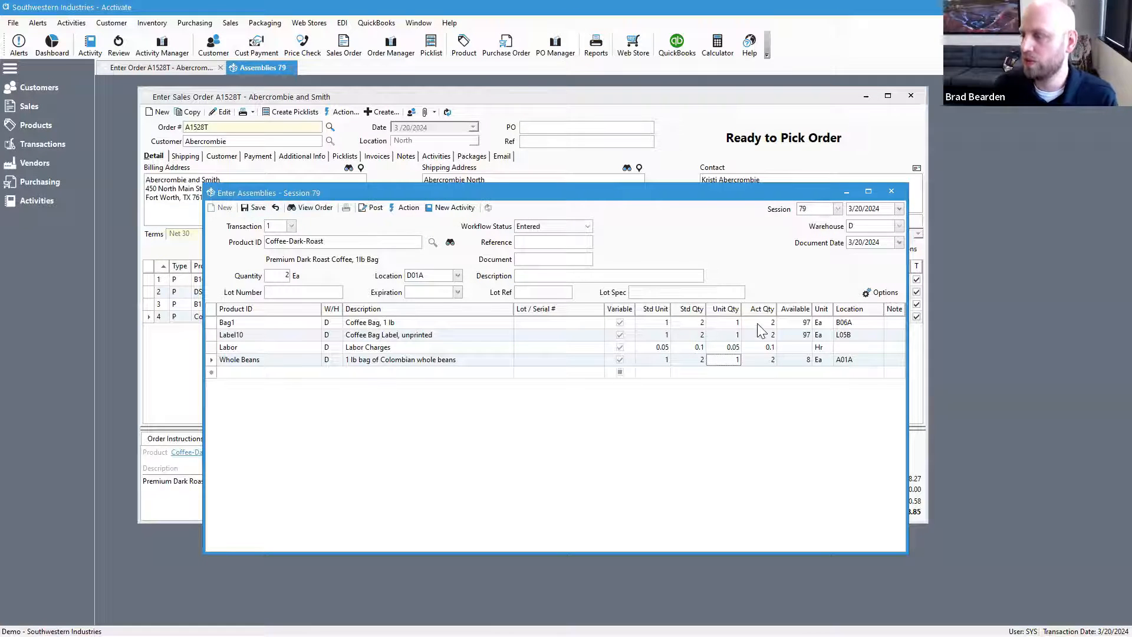
pyautogui.click(762, 322)
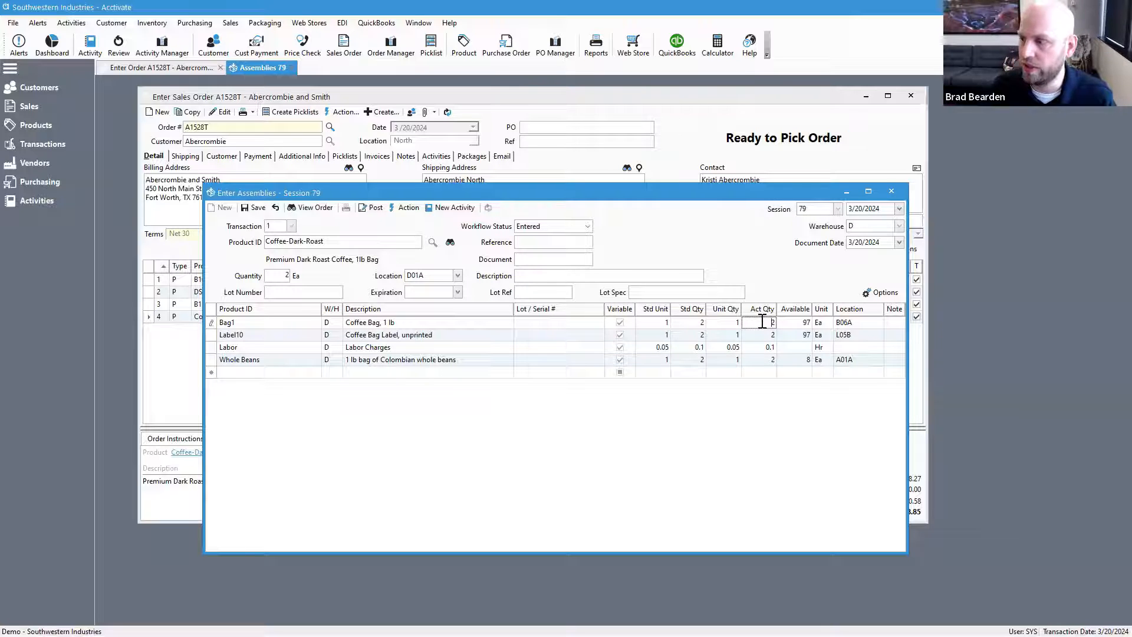
pyautogui.click(773, 360)
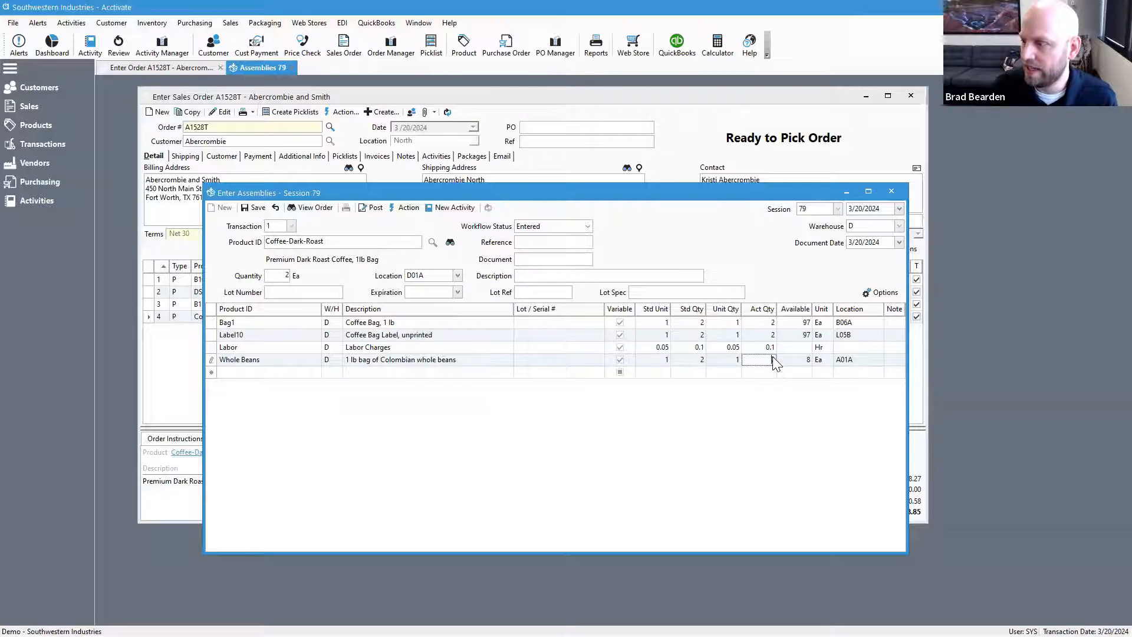
pyautogui.write('2.25')
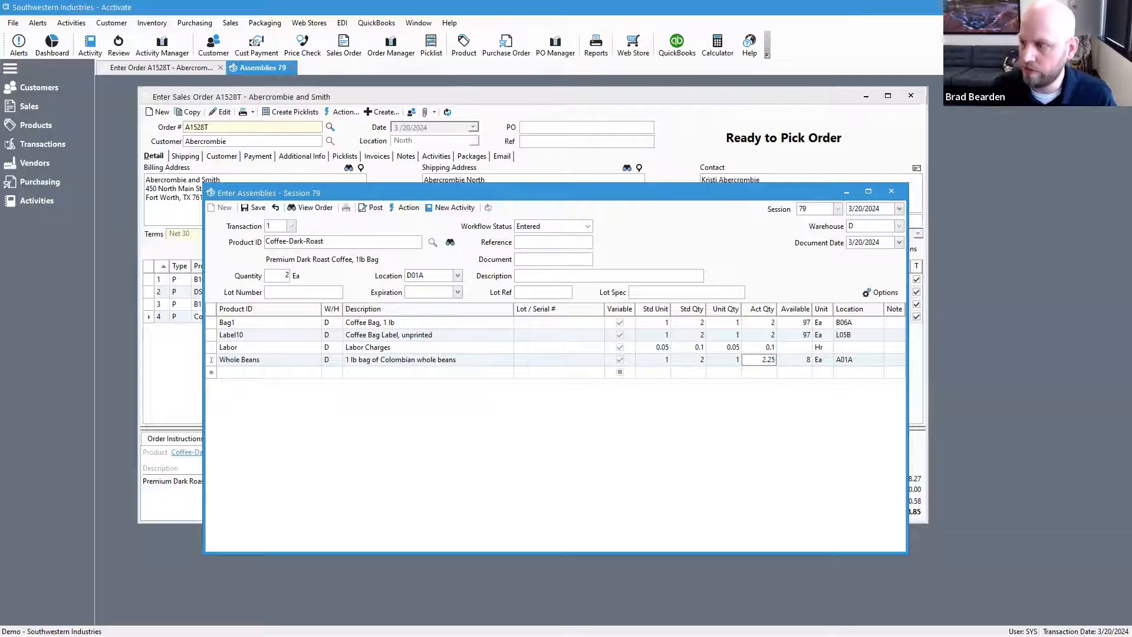
pyautogui.press('Tab')
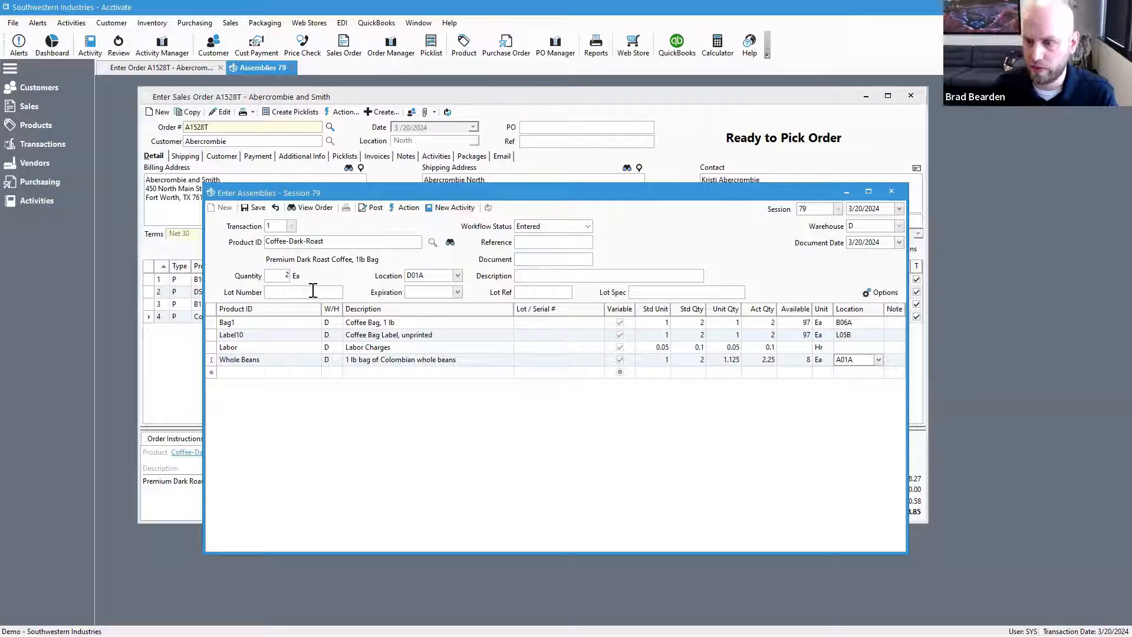
pyautogui.click(768, 361)
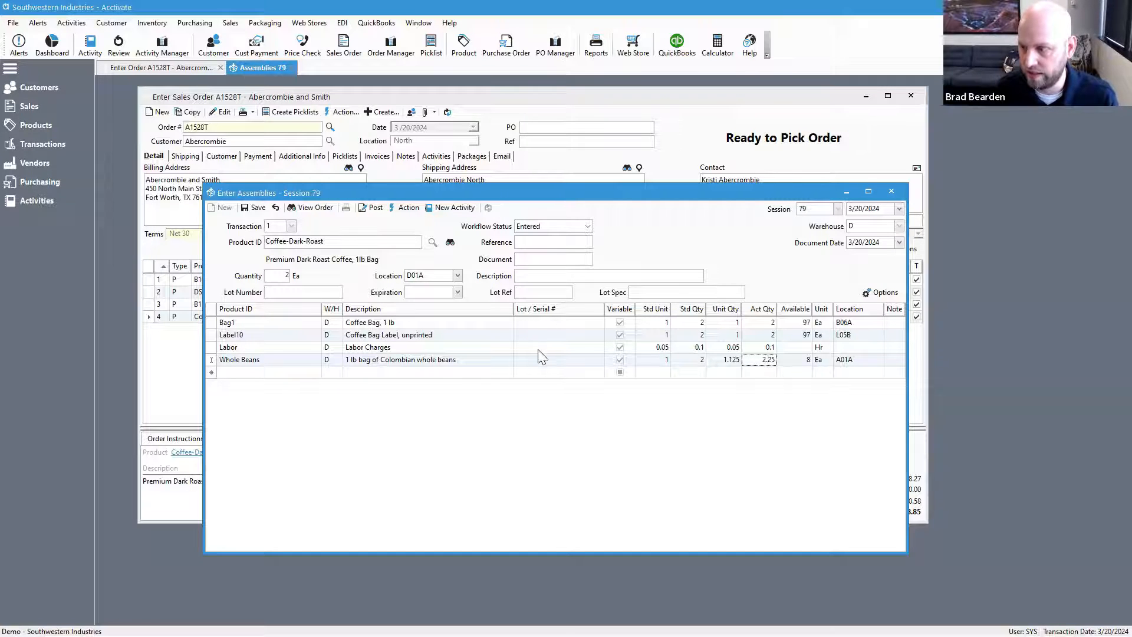
# Check the available lots for Whole Beans without choosing one, and save the assembly session
pyautogui.click(592, 360)
pyautogui.click(598, 360)
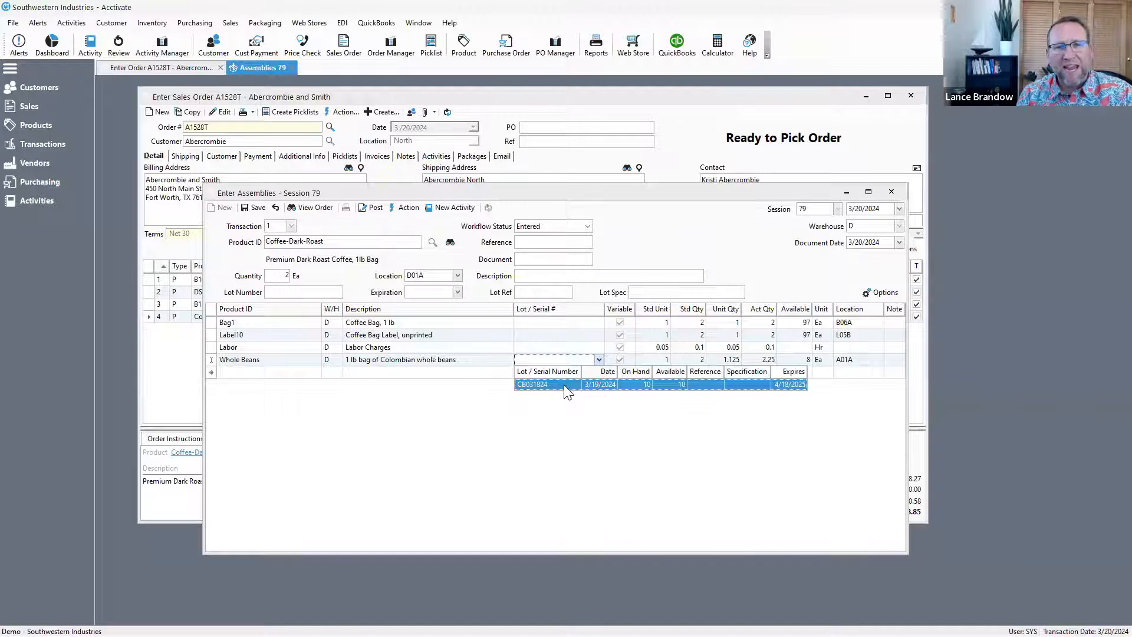
pyautogui.click(519, 423)
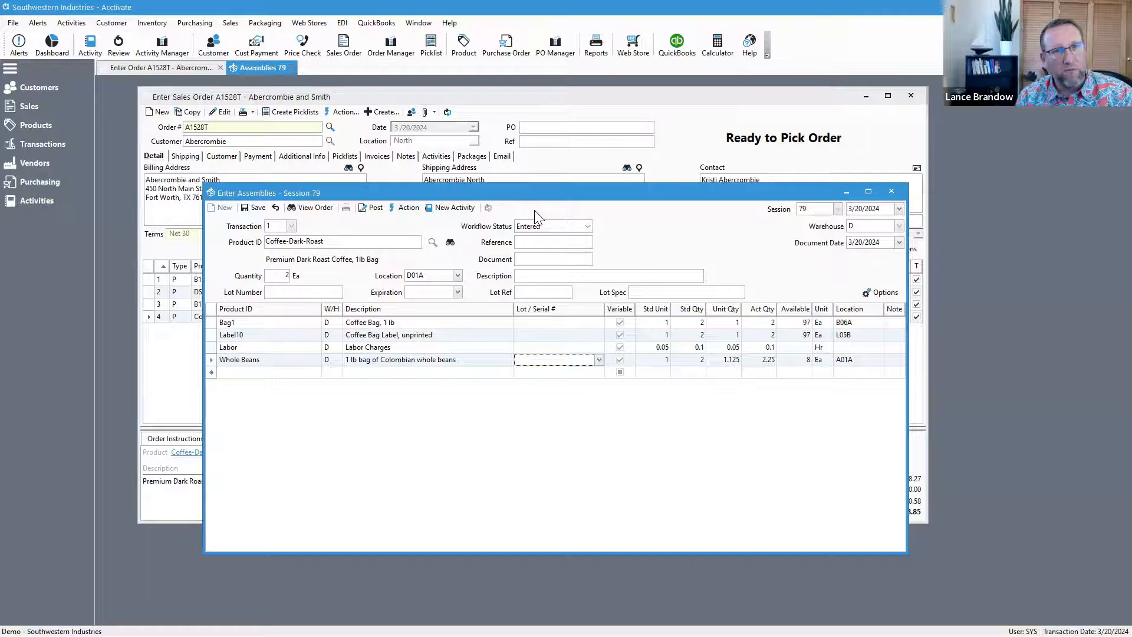
pyautogui.click(244, 211)
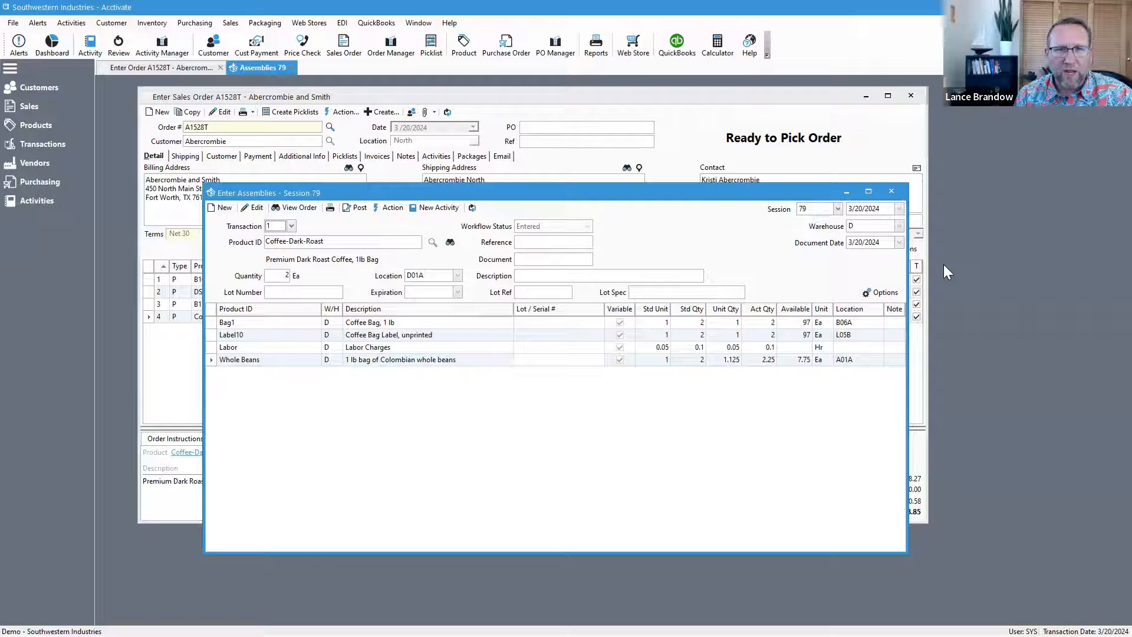
# Edit the assembly session to set its workflow status to Scheduled, and save it
pyautogui.click(257, 209)
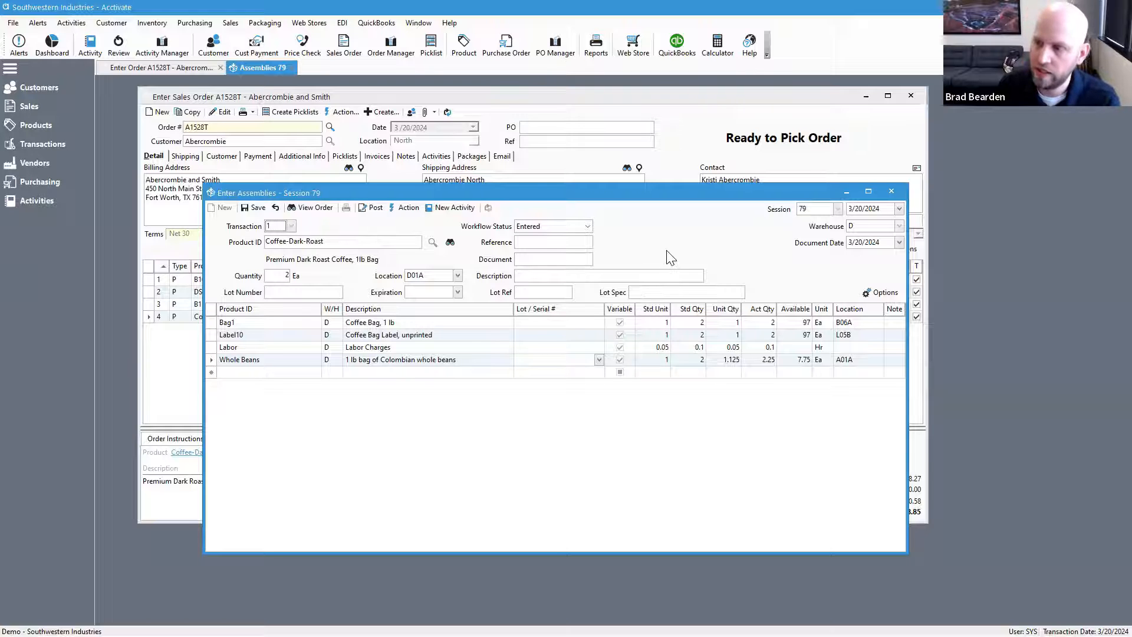
pyautogui.click(588, 228)
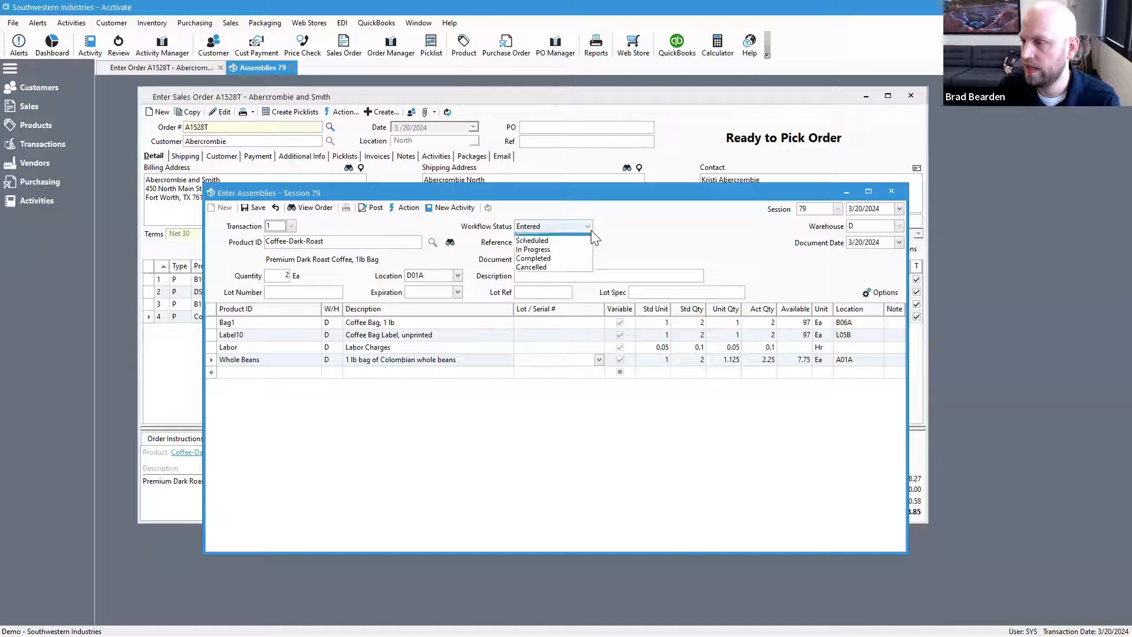
pyautogui.click(560, 247)
pyautogui.click(254, 207)
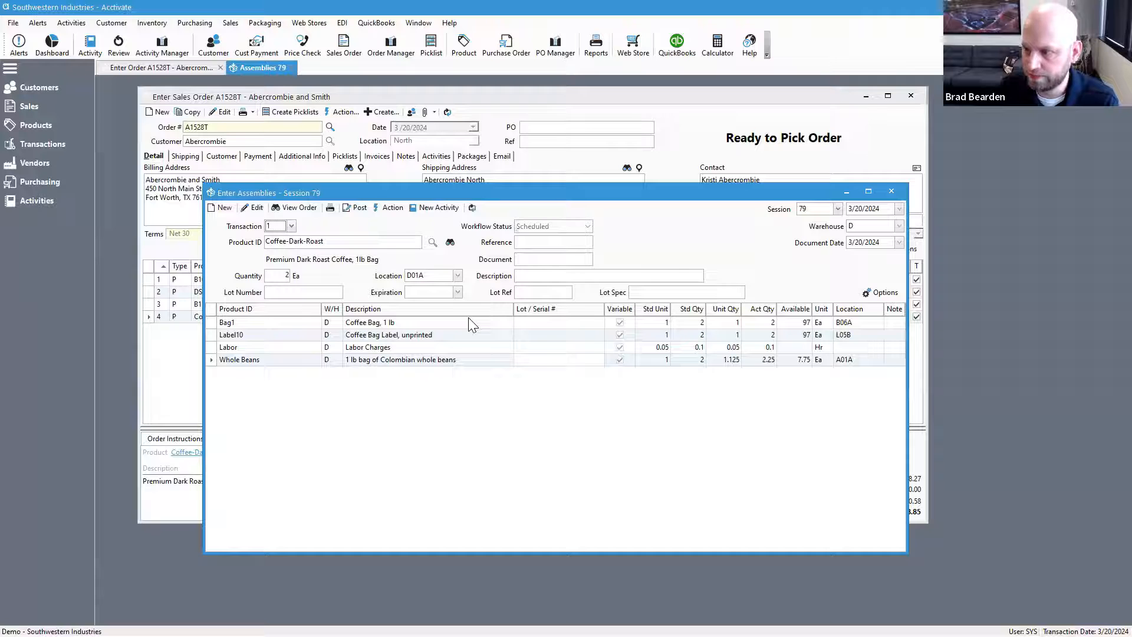
# Return to the sales order, view the assembly session linked to the coffee line, and close the session again
pyautogui.click(891, 191)
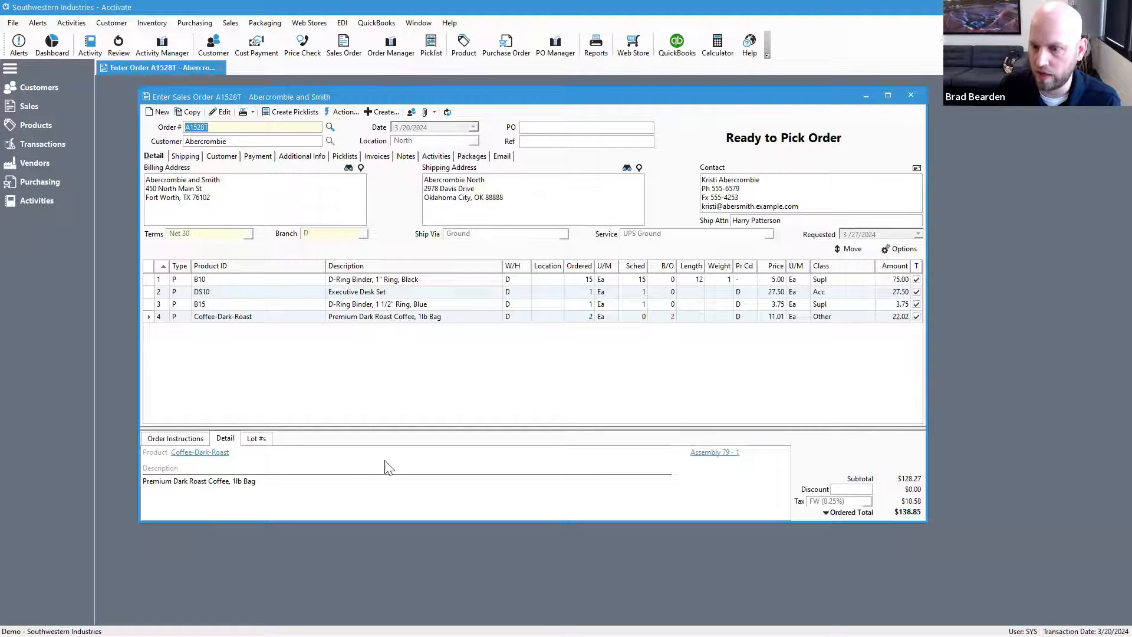
pyautogui.click(729, 457)
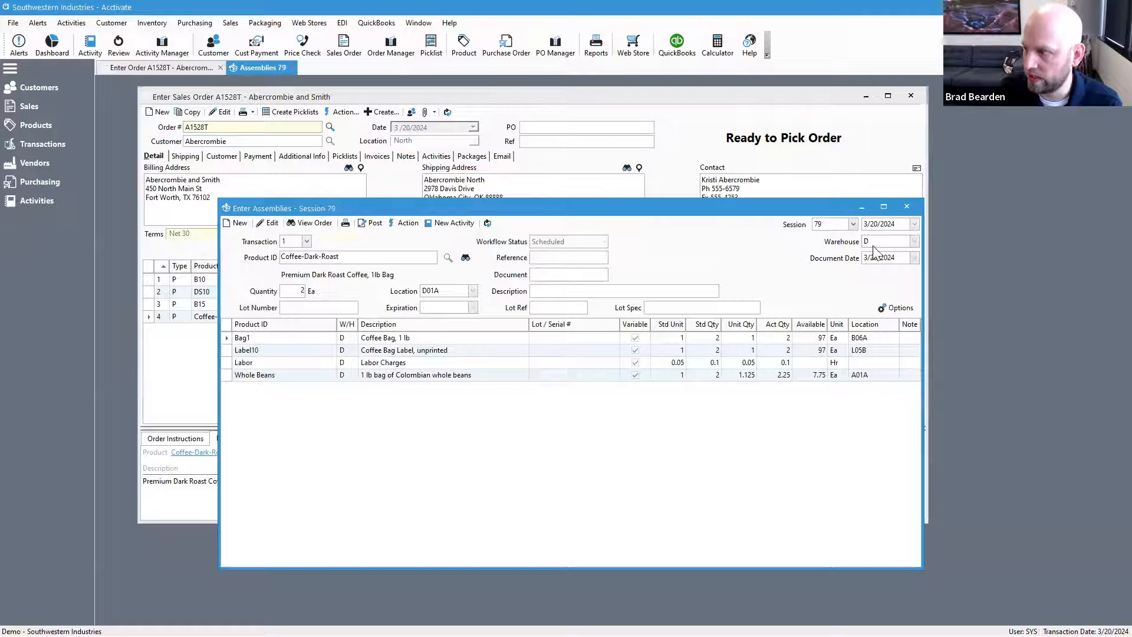
pyautogui.click(907, 206)
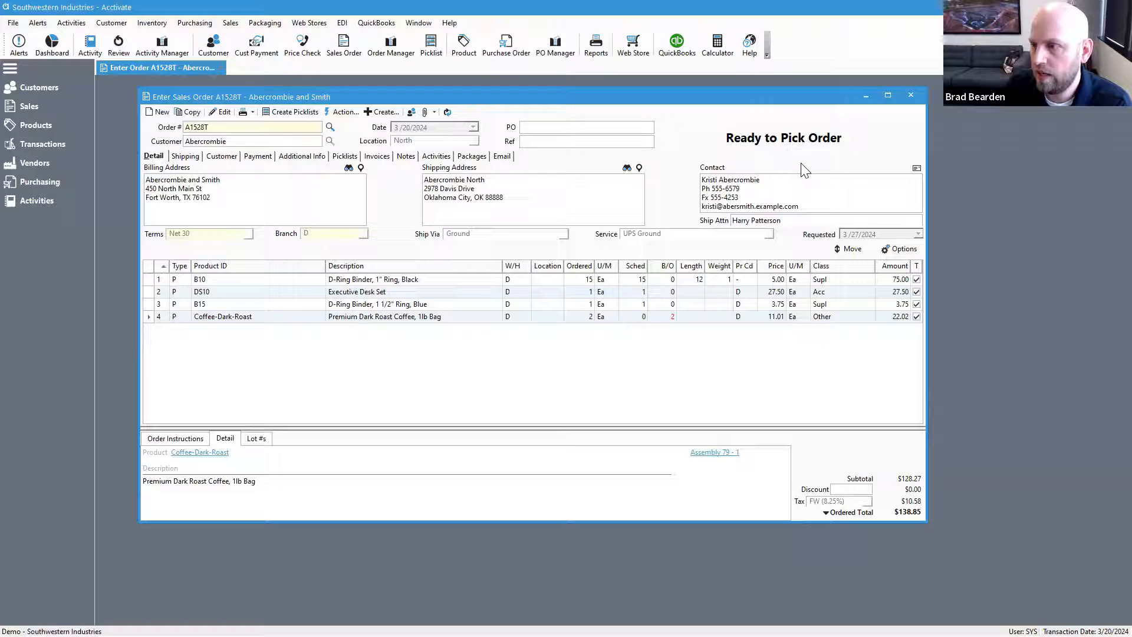
# Change the sales order's workflow status to Not Ready to Pick, and set it back to Ready to Pick
pyautogui.click(342, 112)
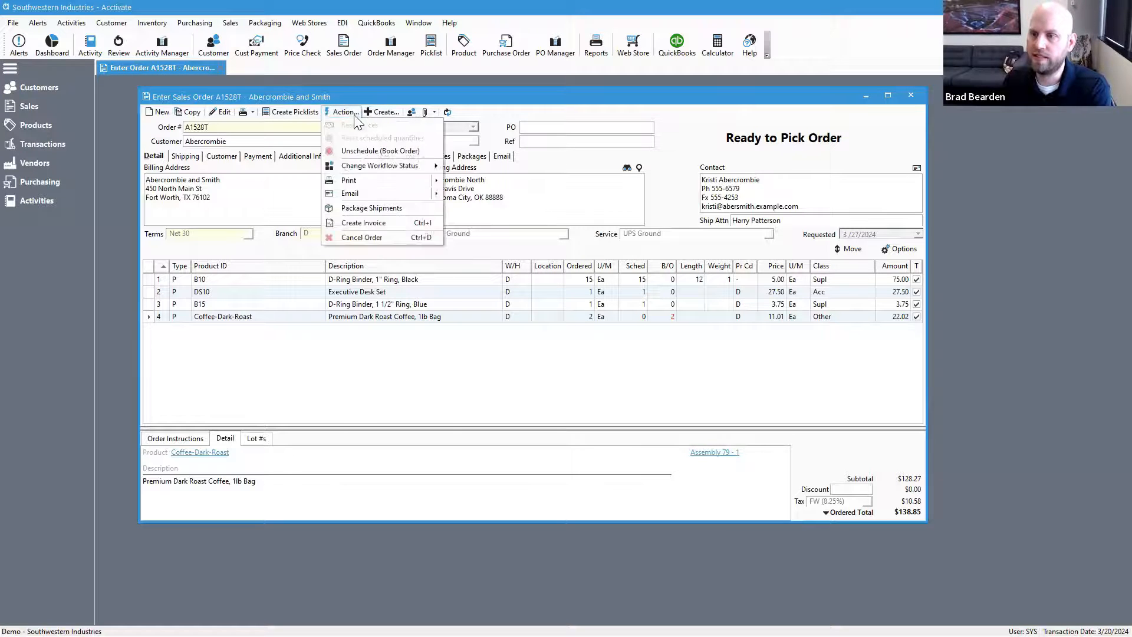
pyautogui.moveTo(409, 172)
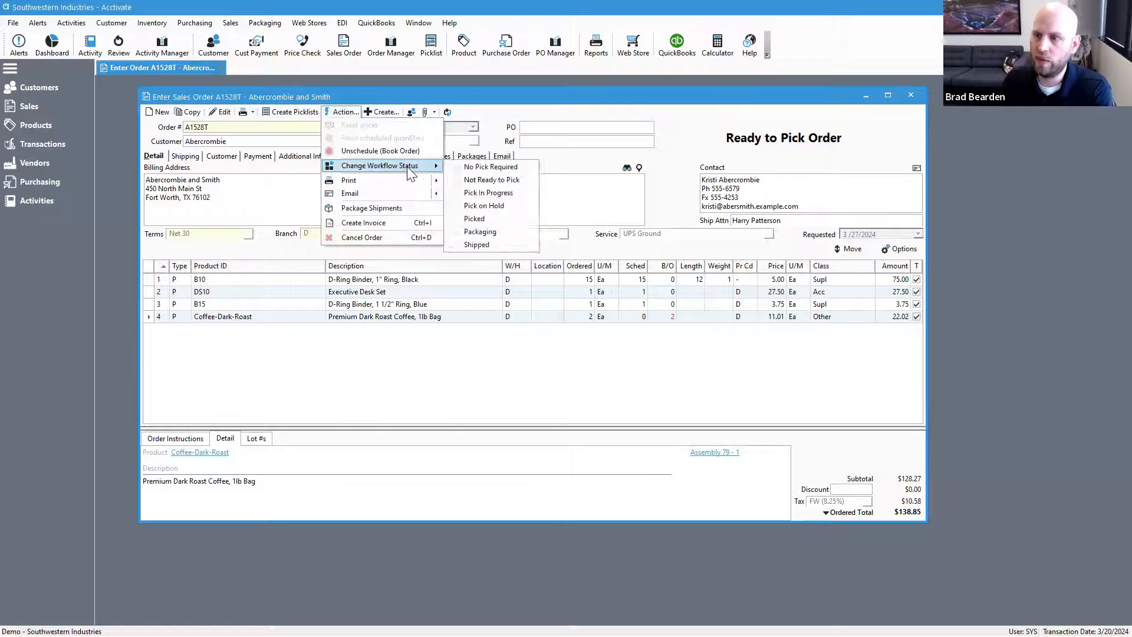
pyautogui.click(519, 179)
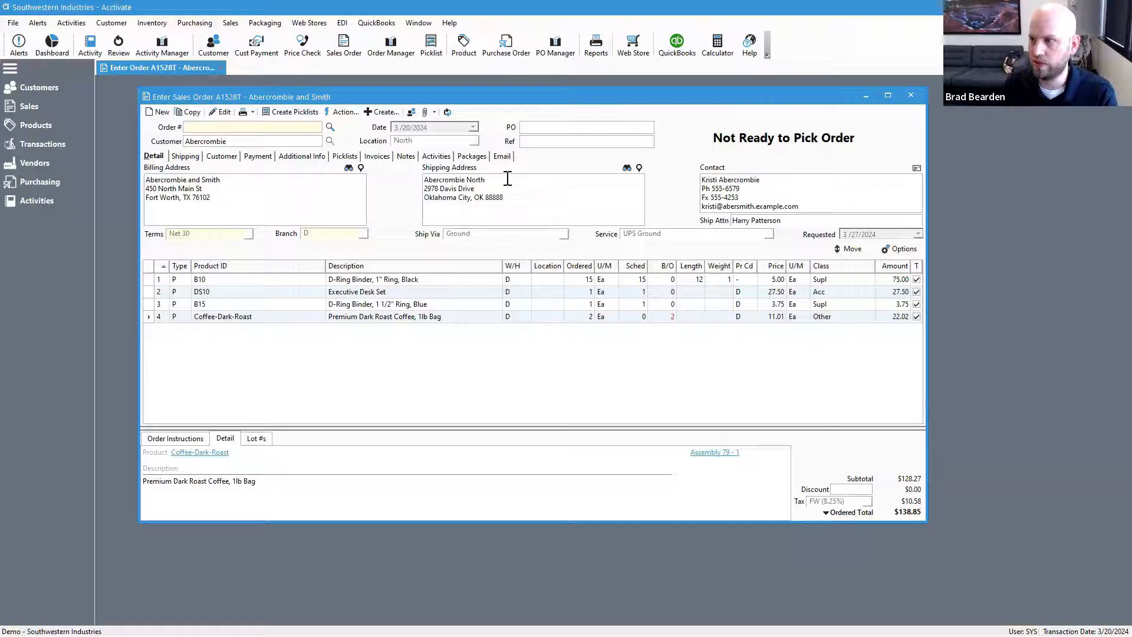
pyautogui.click(342, 111)
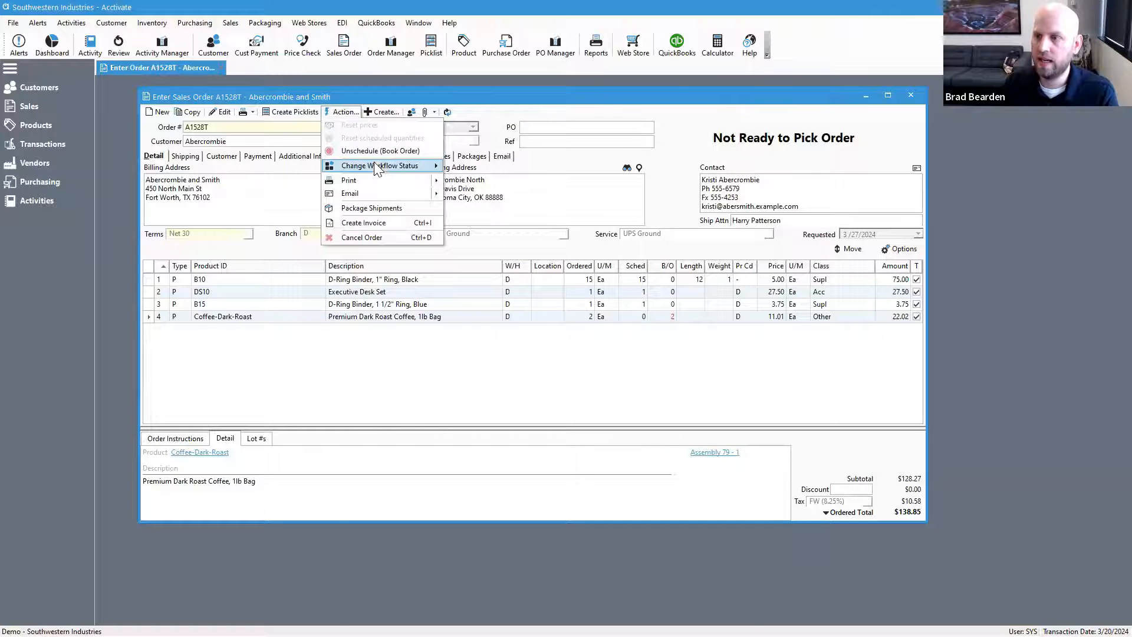
pyautogui.click(487, 180)
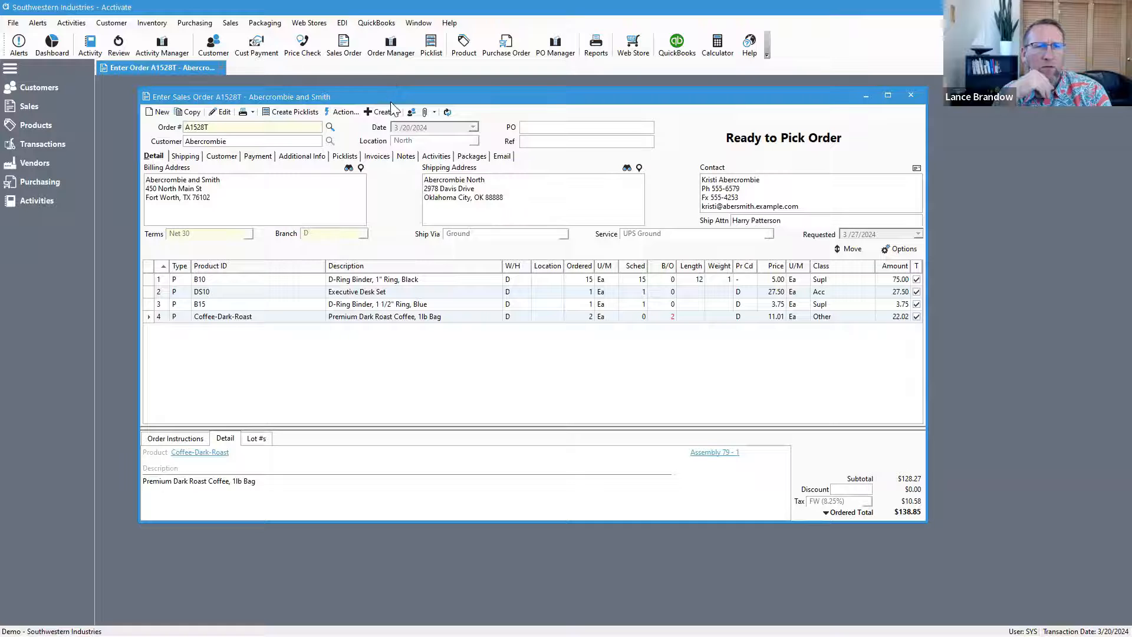
# Minimize the sales order and open the sales Order Manager, resizing and repositioning its window within the workspace
pyautogui.moveTo(399, 102); pyautogui.dragTo(394, 103)
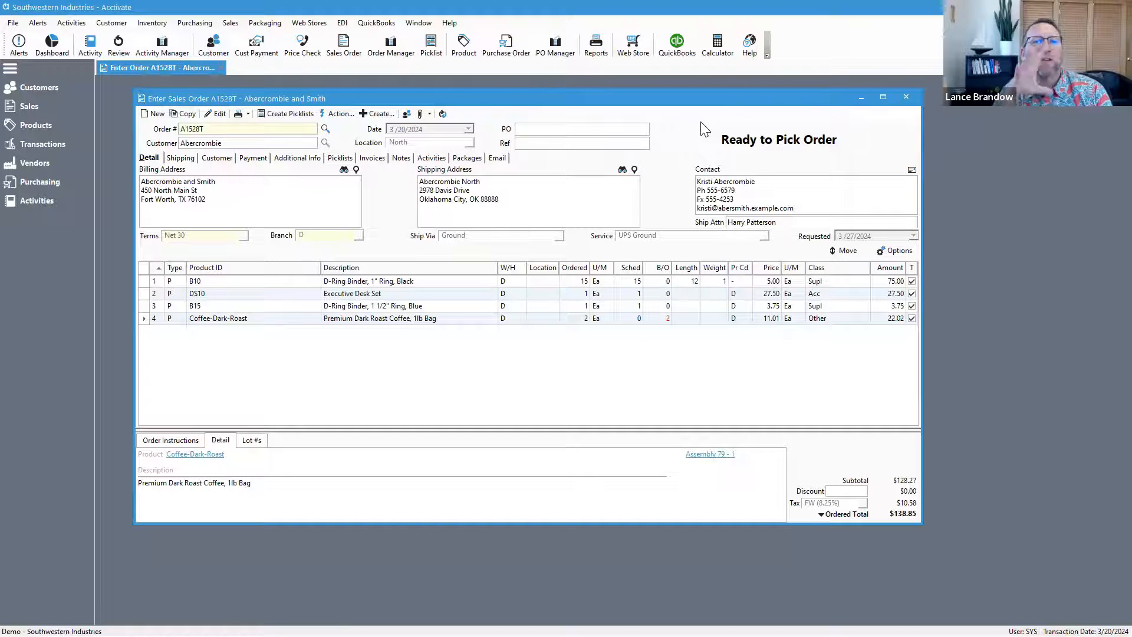
pyautogui.click(865, 99)
pyautogui.click(391, 44)
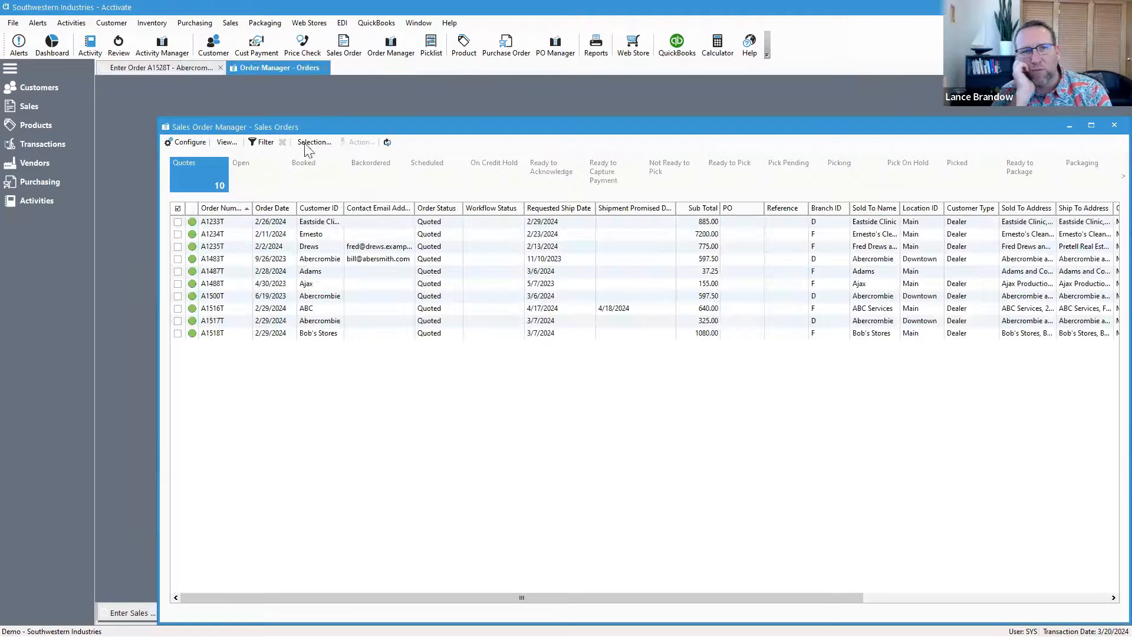
pyautogui.moveTo(296, 125); pyautogui.dragTo(261, 95)
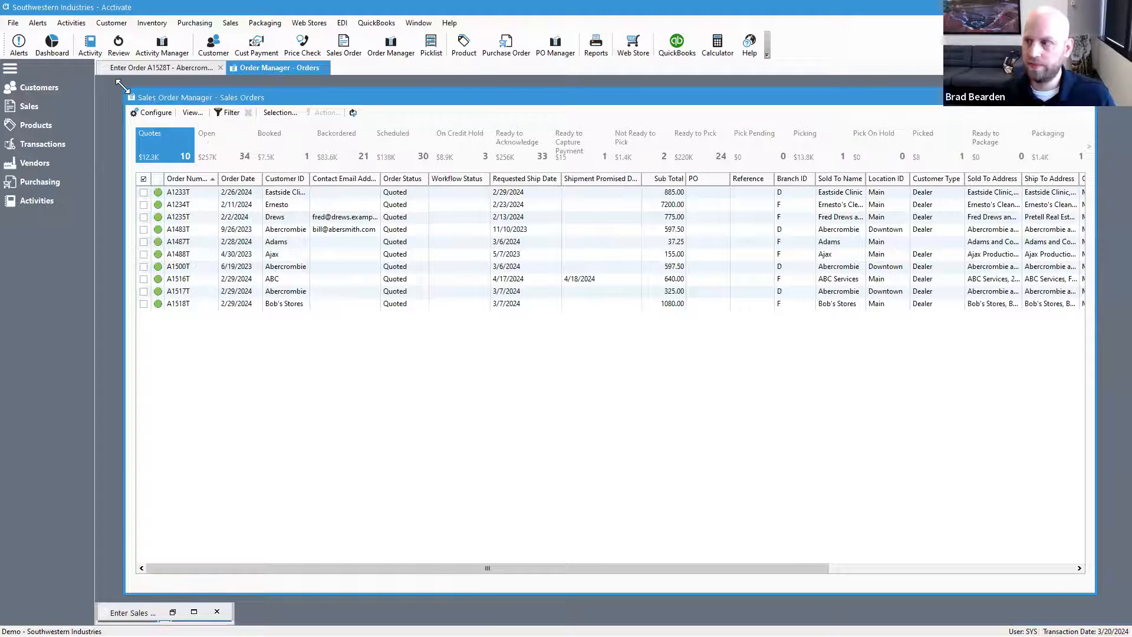
pyautogui.moveTo(122, 86); pyautogui.dragTo(200, 99)
pyautogui.moveTo(326, 111); pyautogui.dragTo(287, 107)
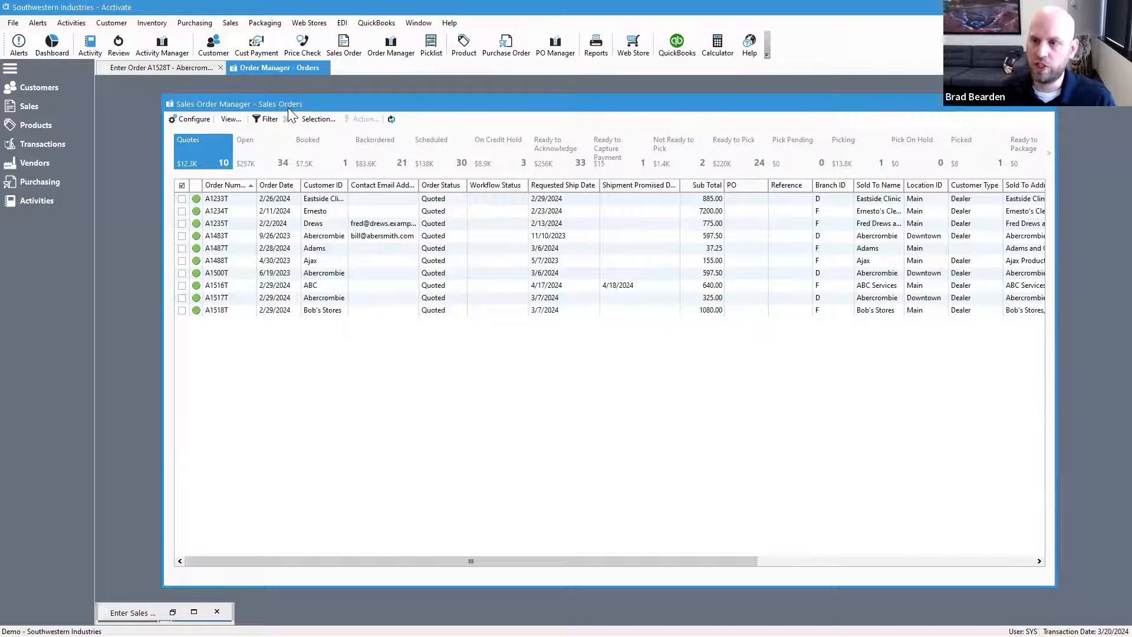
# View the Order Manager by workflow statuses, examine the Ready to Pick orders, and close the manager
pyautogui.click(229, 119)
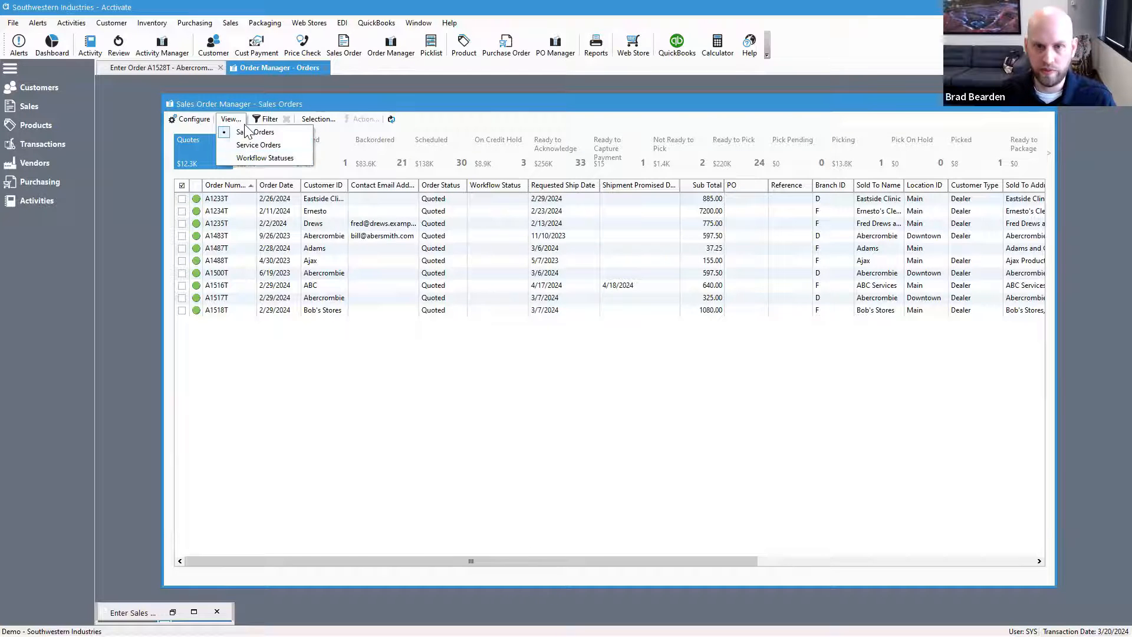
pyautogui.click(252, 157)
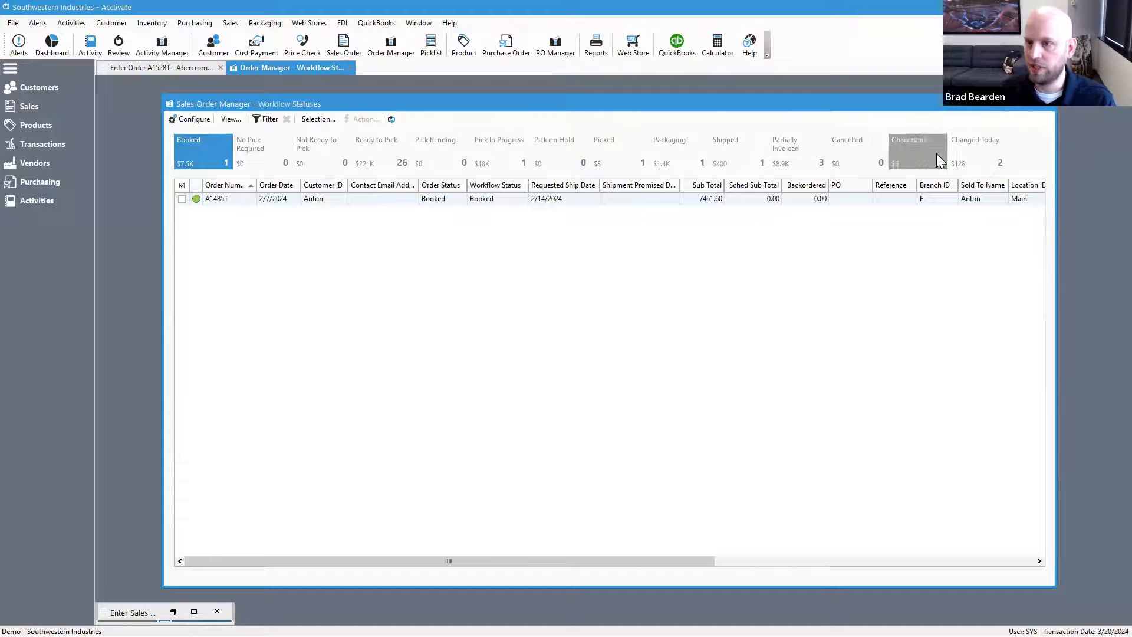
pyautogui.click(381, 159)
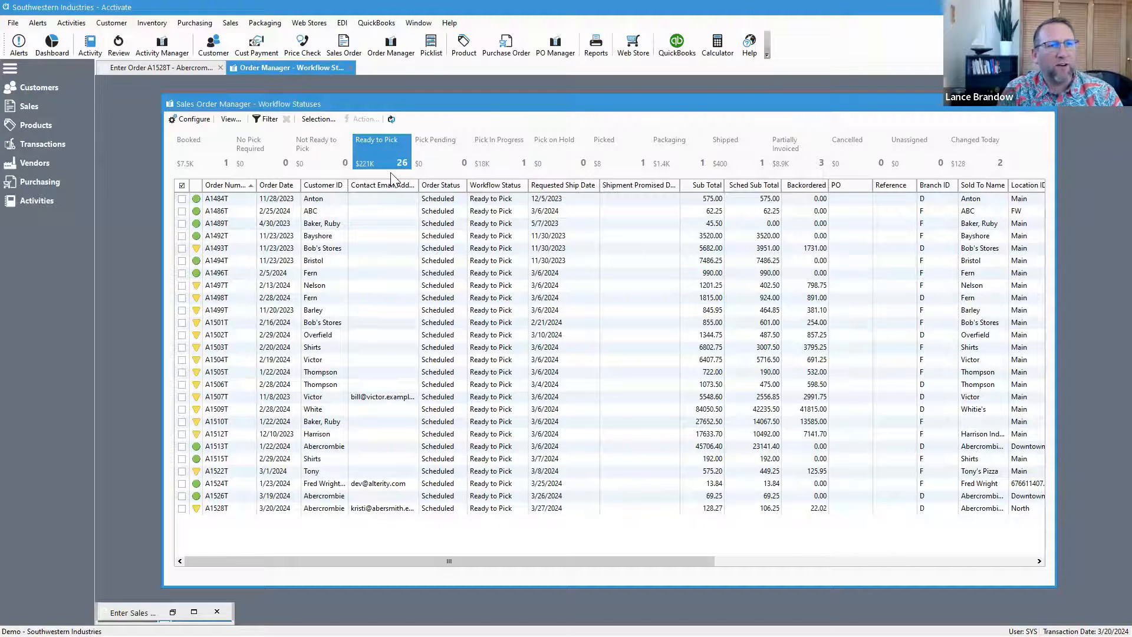
pyautogui.click(1043, 113)
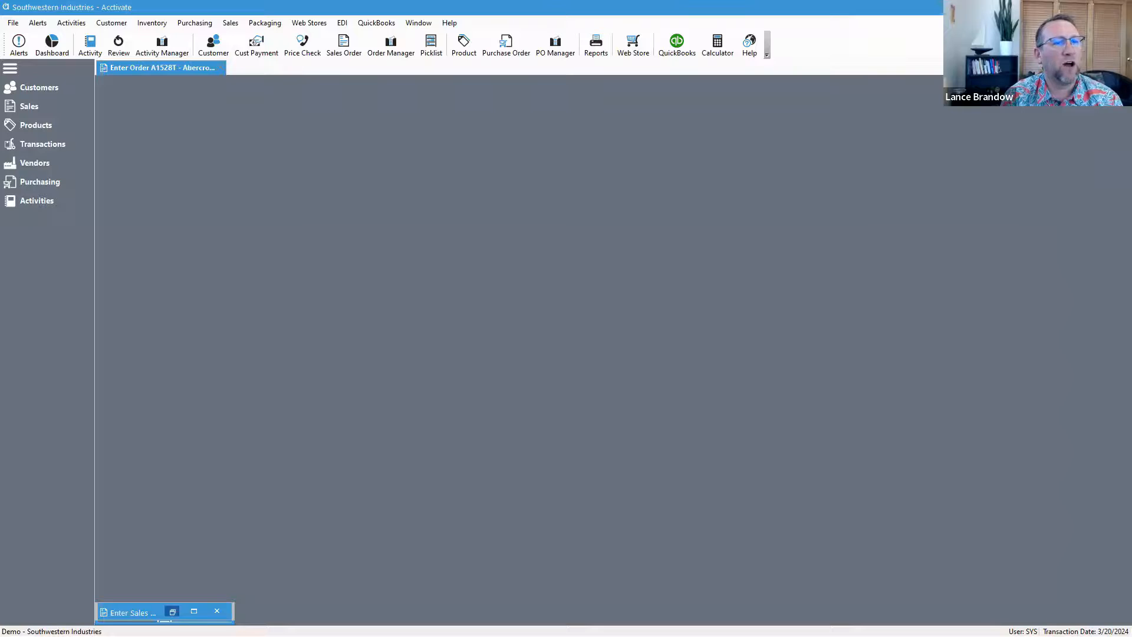
# Restore the minimized sales order and preview its printable order report
pyautogui.click(172, 611)
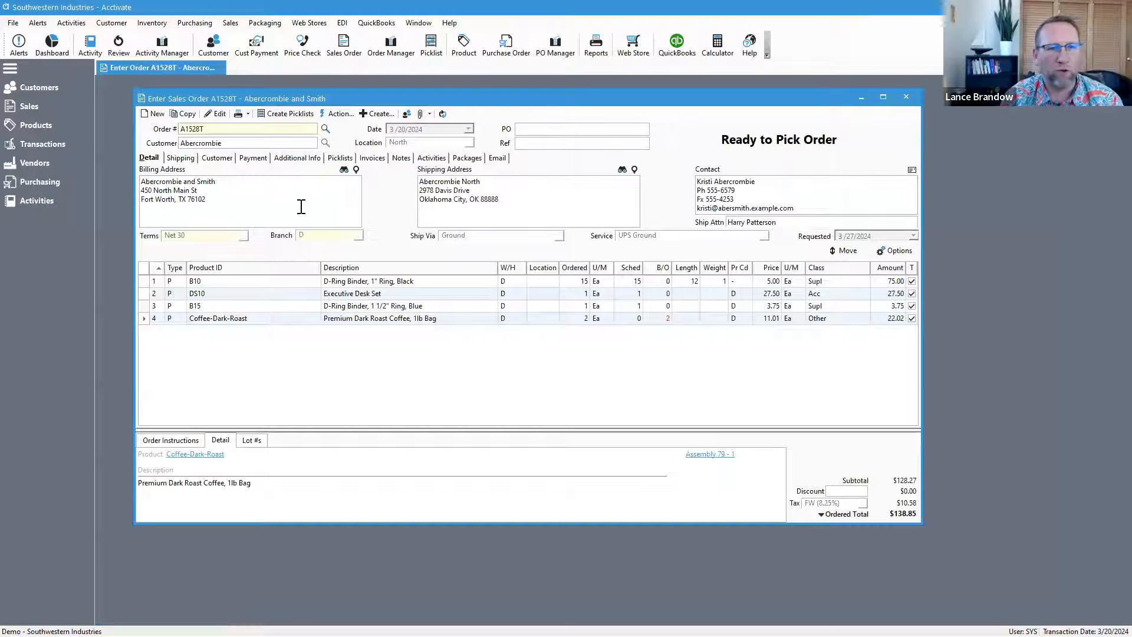
pyautogui.click(248, 114)
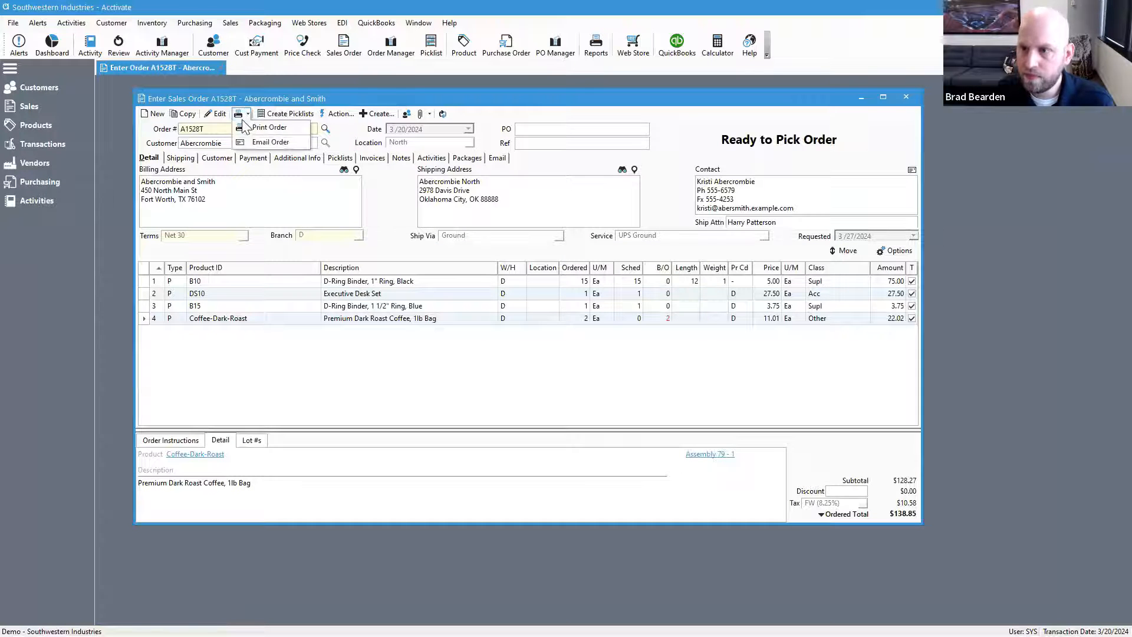
pyautogui.click(243, 127)
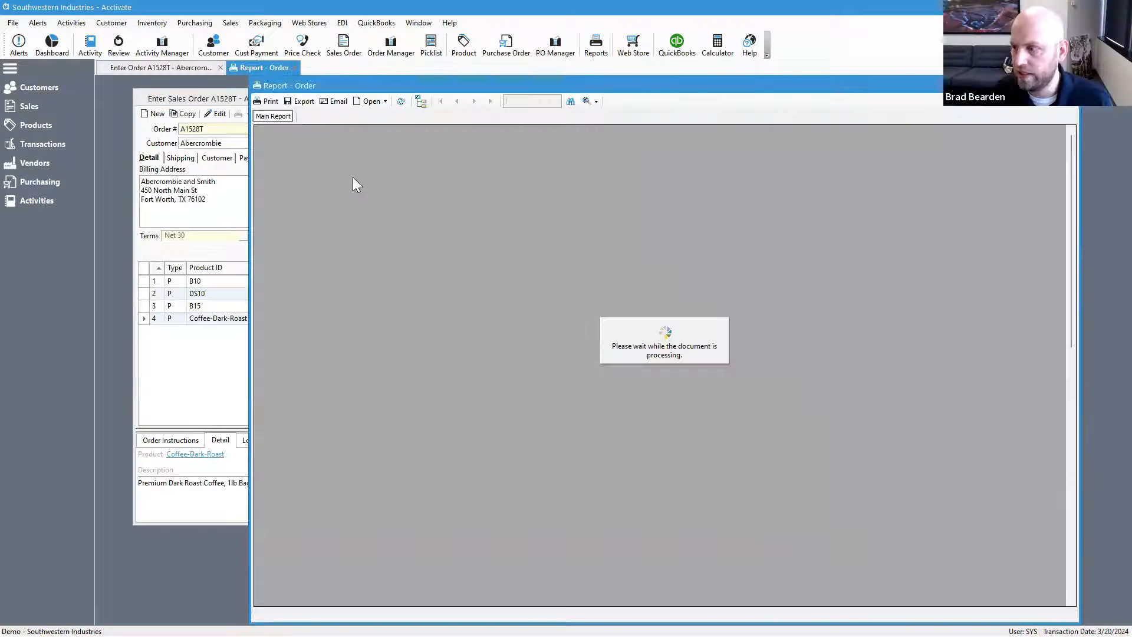
pyautogui.scroll(-1, 596, 193)
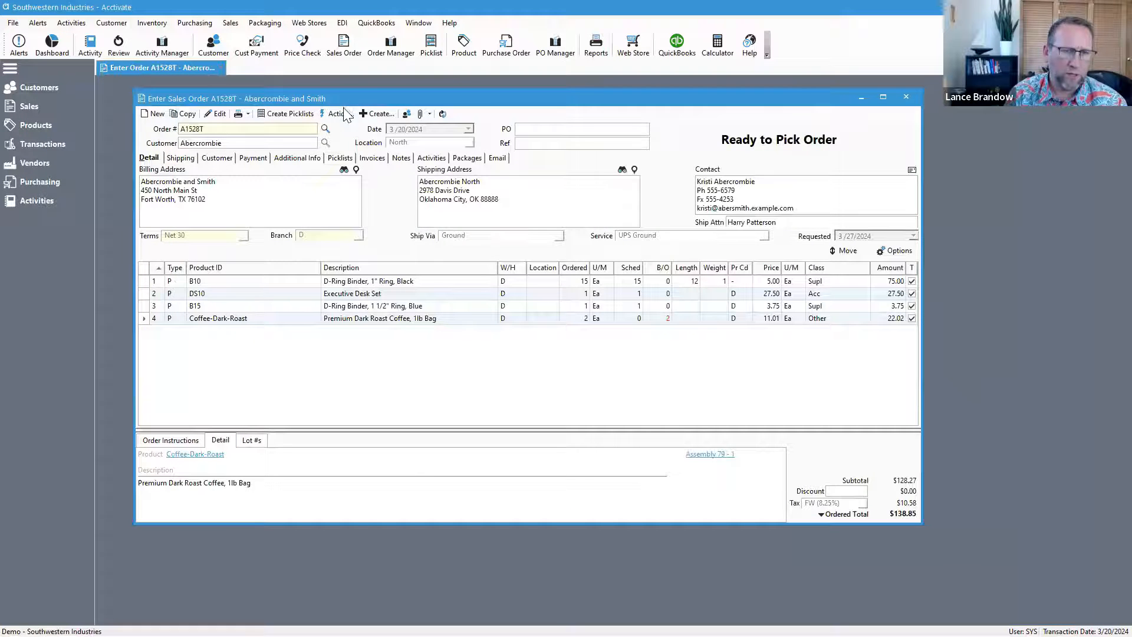
# Generate the sales order's pack list, view the report at 75% zoom, and close it
pyautogui.click(337, 113)
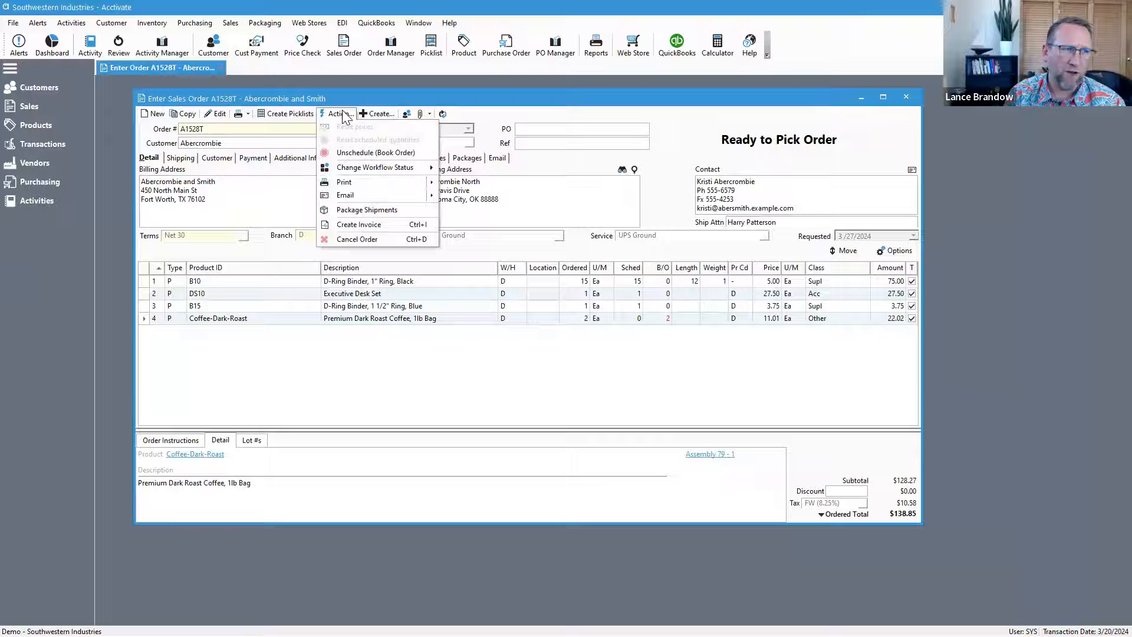
pyautogui.moveTo(361, 182)
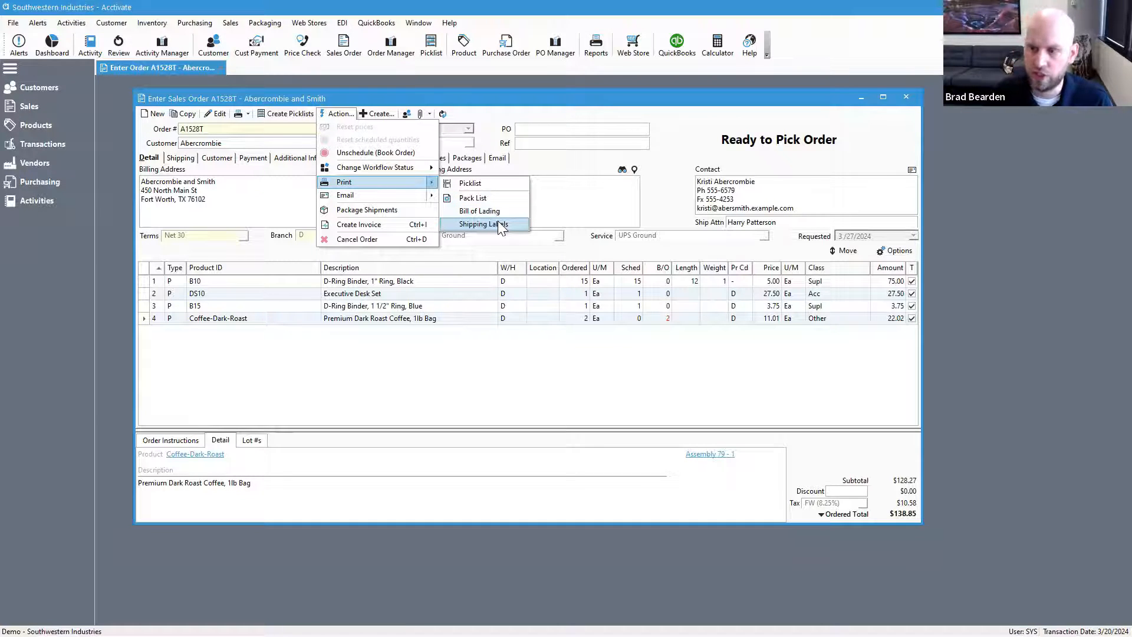
pyautogui.click(496, 198)
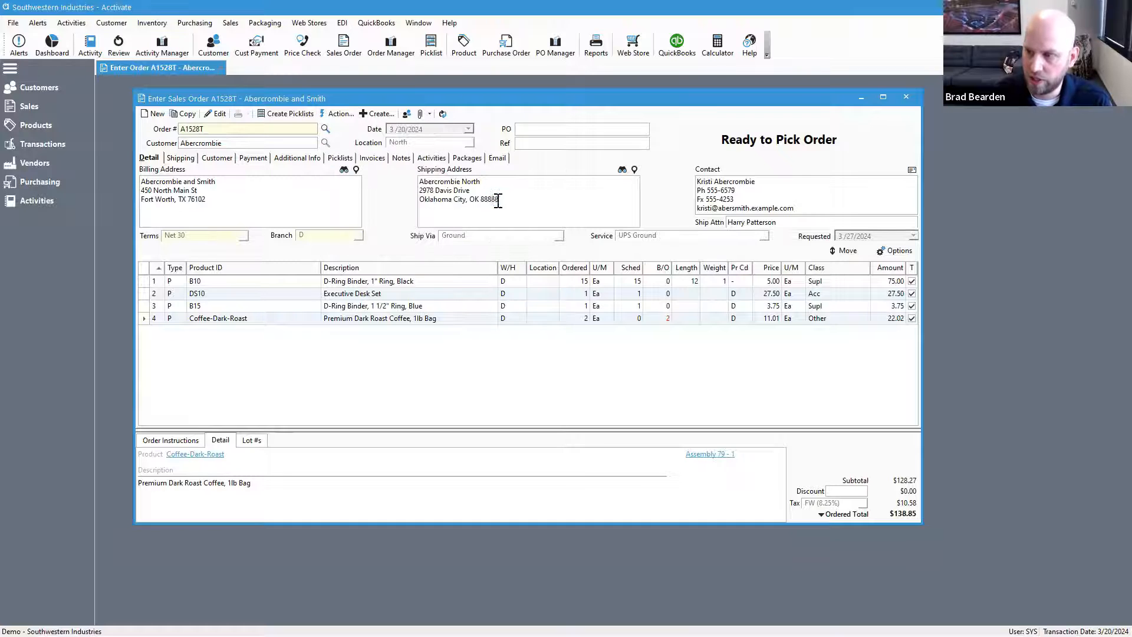
pyautogui.scroll(-2, 660, 241)
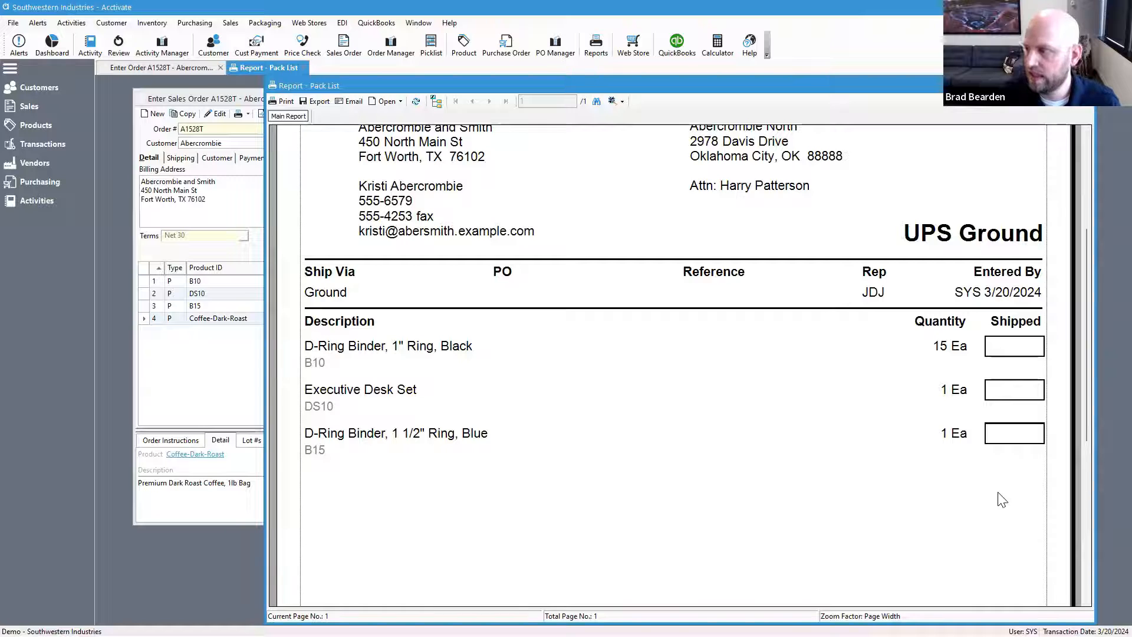
pyautogui.scroll(-1, 1002, 500)
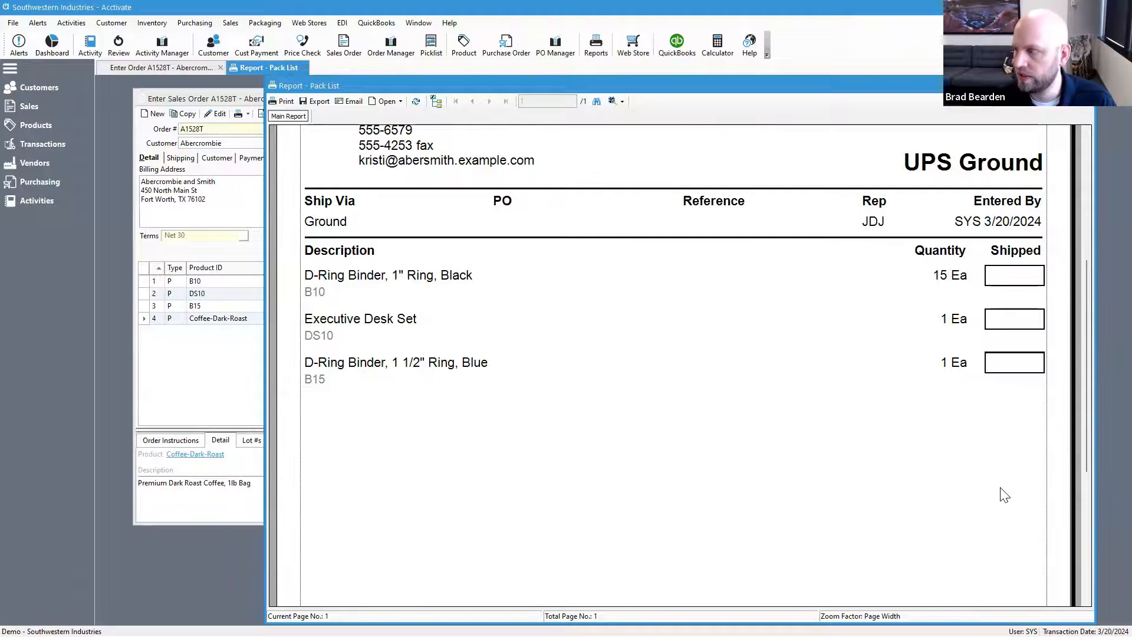
pyautogui.click(622, 100)
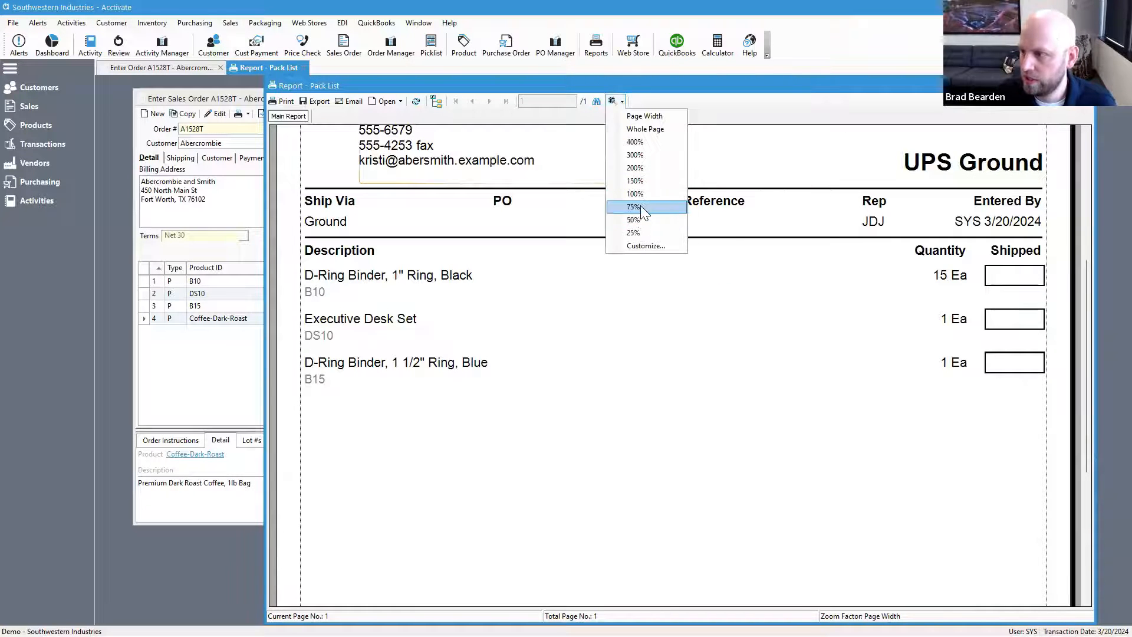
pyautogui.click(642, 206)
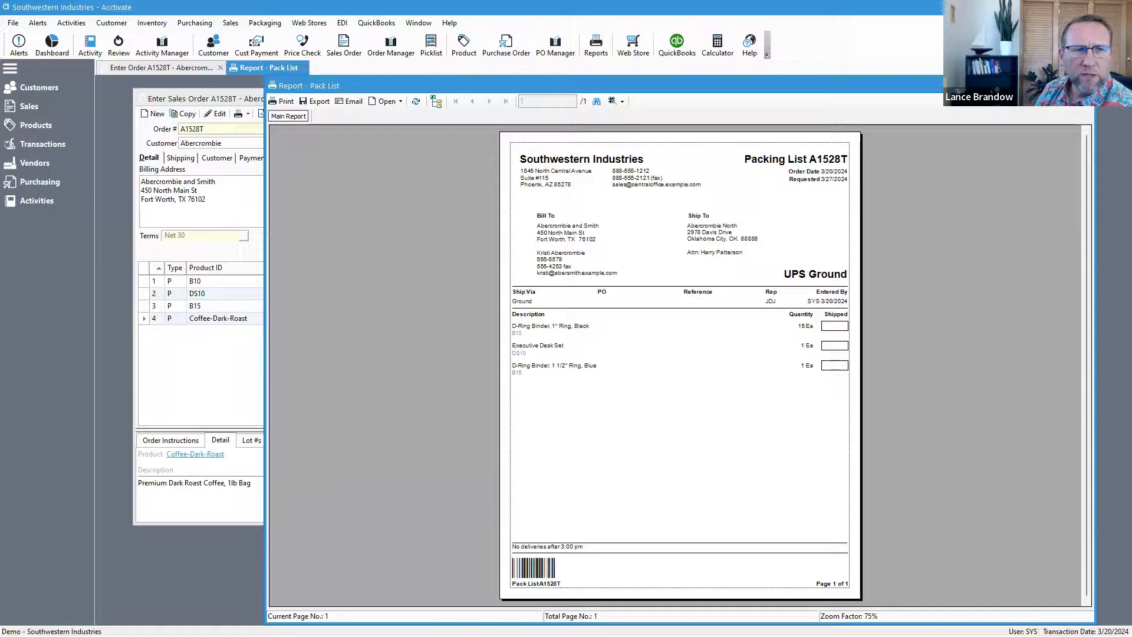
pyautogui.click(1086, 87)
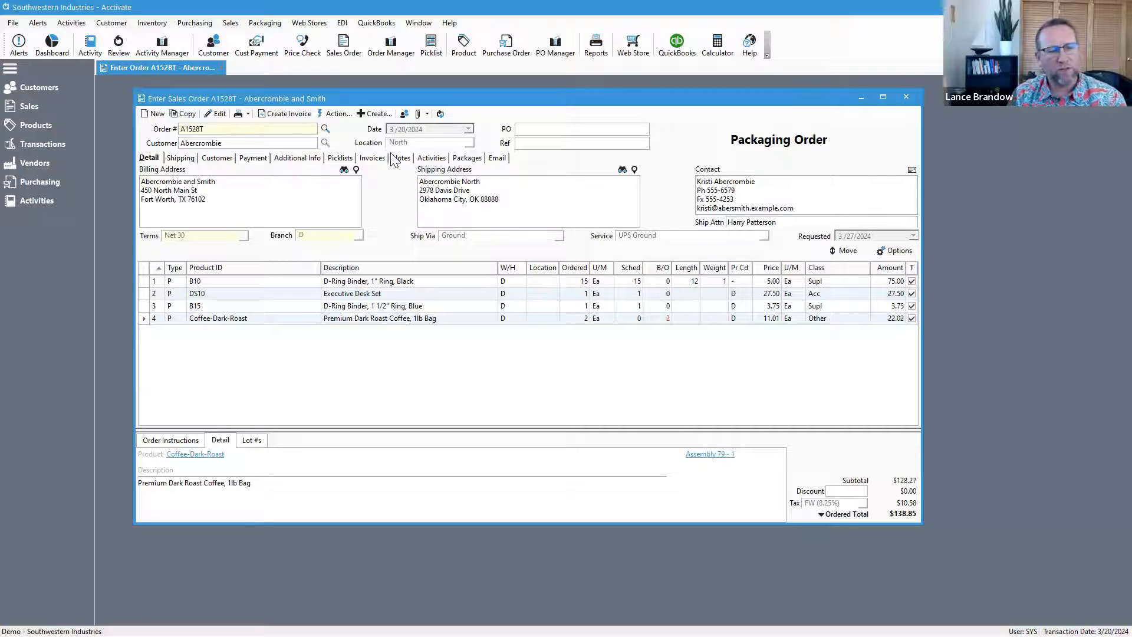
# Create a payment from the sales order and set the payment amount to 100.00
pyautogui.click(375, 114)
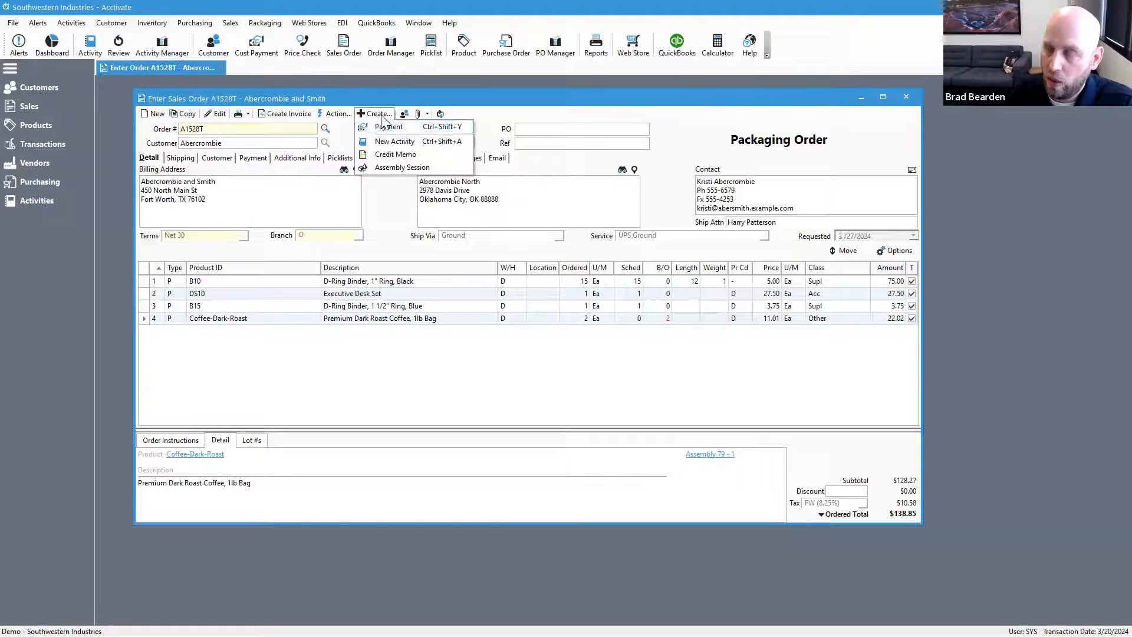
pyautogui.click(384, 131)
pyautogui.moveTo(364, 84); pyautogui.dragTo(609, 131)
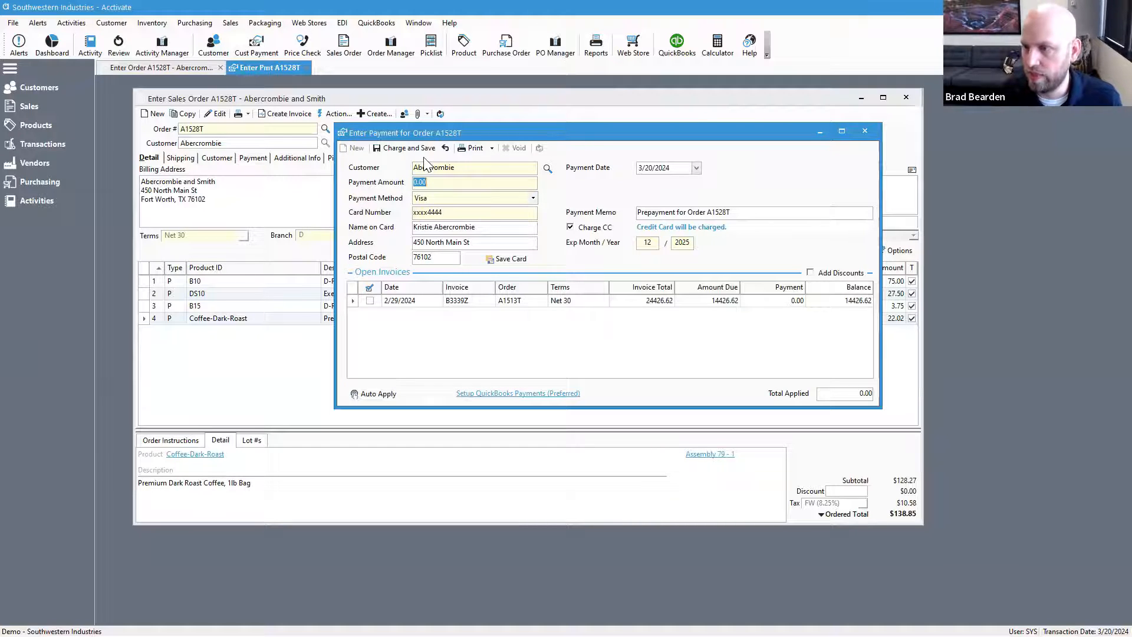
pyautogui.write('1')
pyautogui.press('Tab')
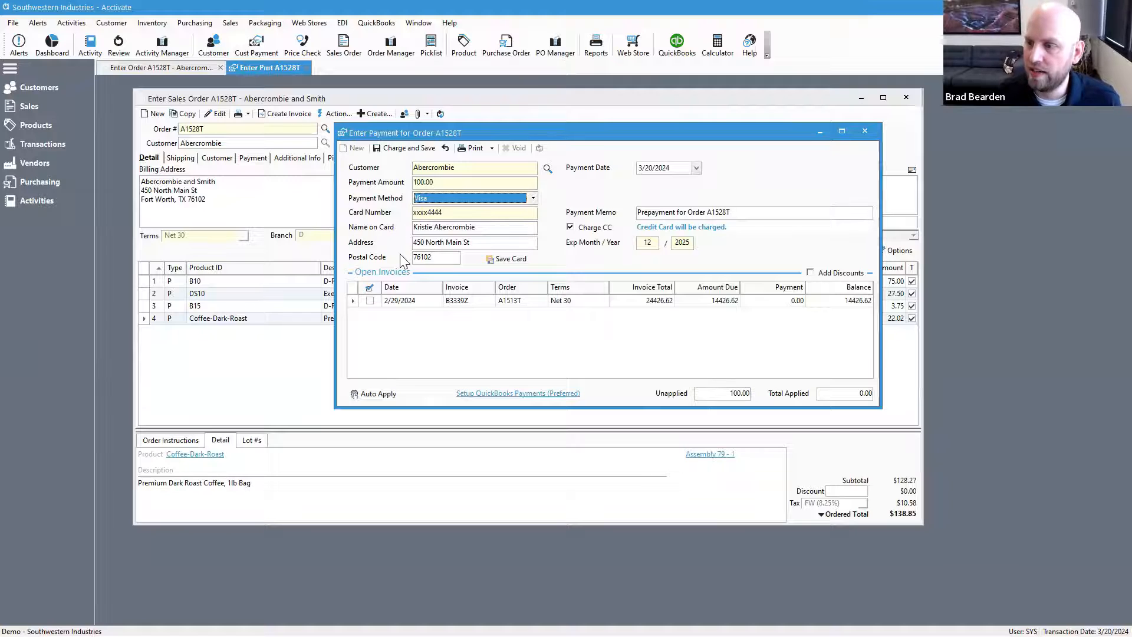
# Charge and save the Visa payment, leaving the overpayment as credit, and close the receipt and payment window
pyautogui.click(408, 153)
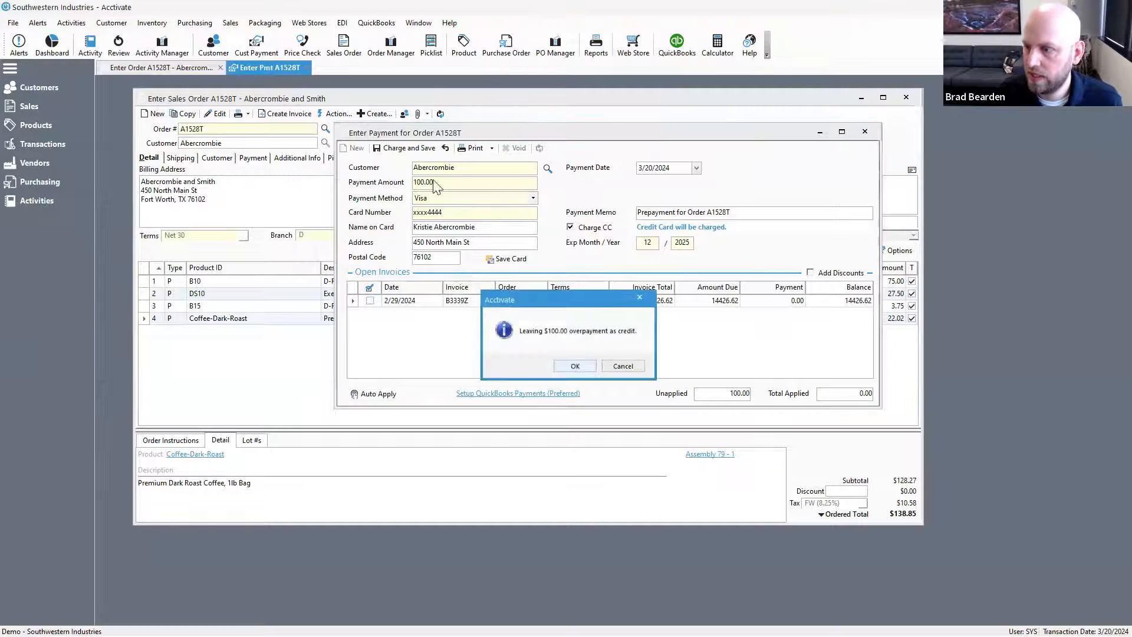
pyautogui.click(573, 366)
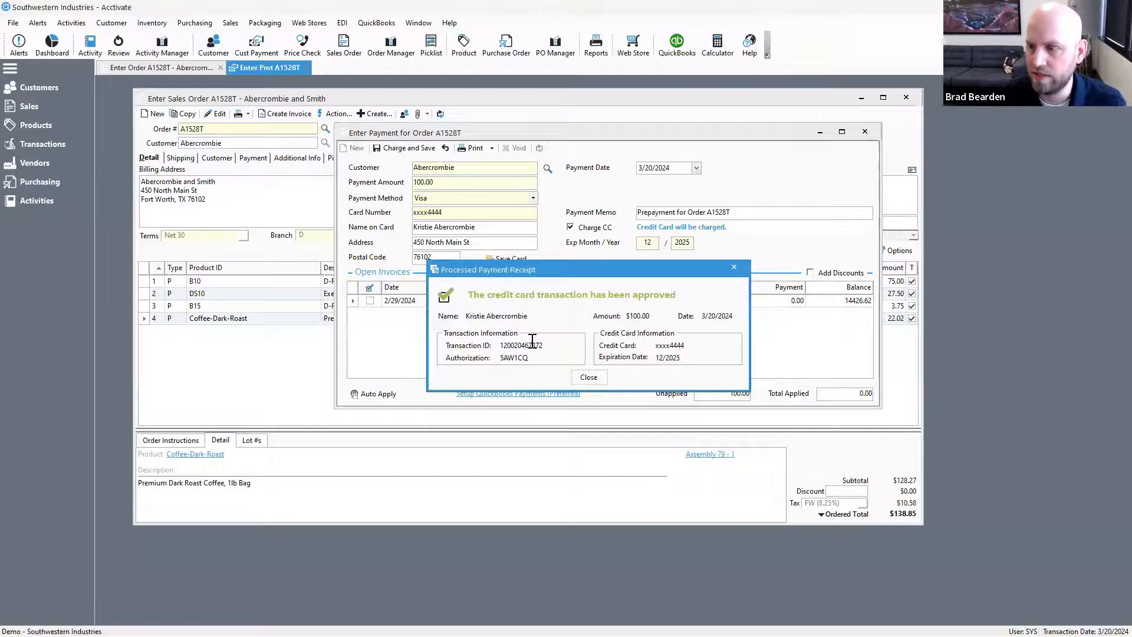
pyautogui.click(592, 377)
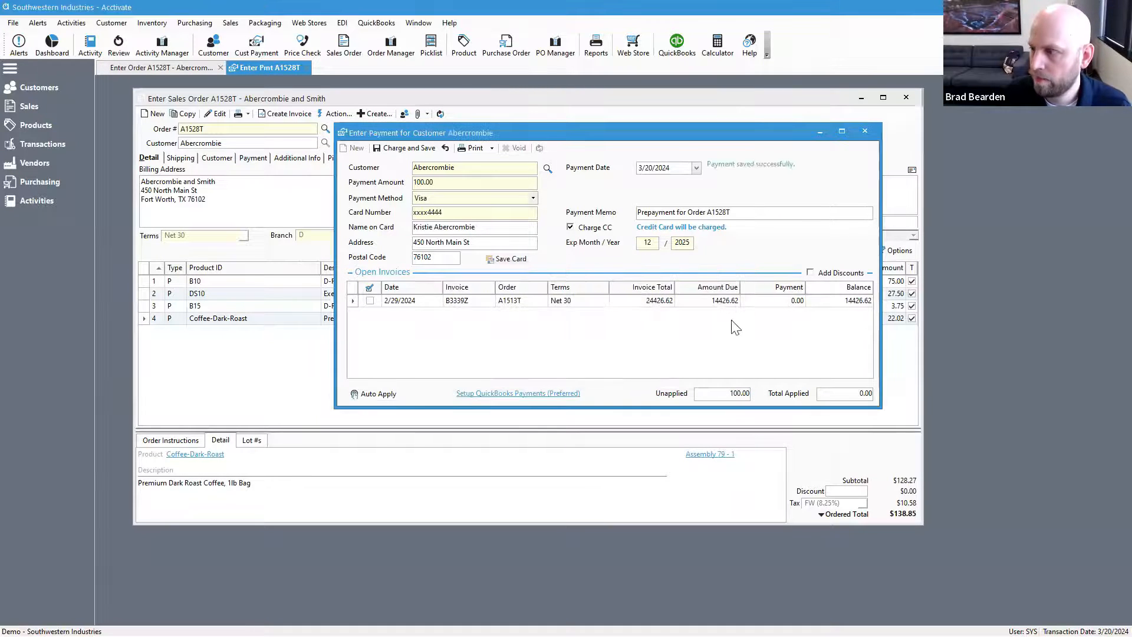
pyautogui.click(865, 131)
# Start an invoice for the order, examine the available unapplied credits with their full memos, and cancel without invoicing
pyautogui.click(299, 116)
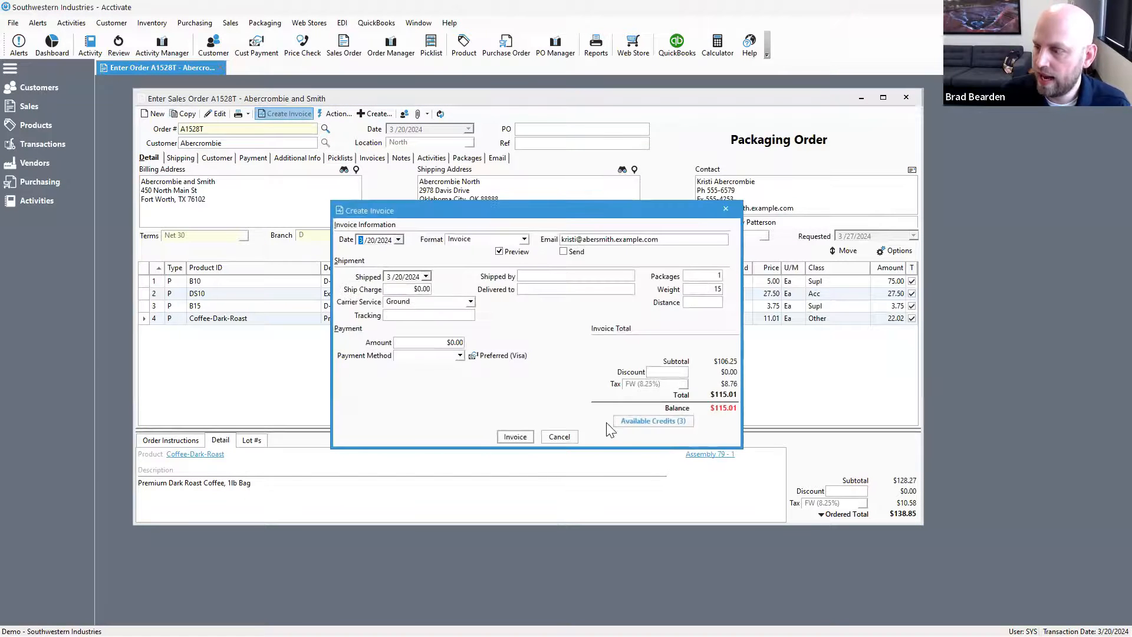
pyautogui.click(652, 422)
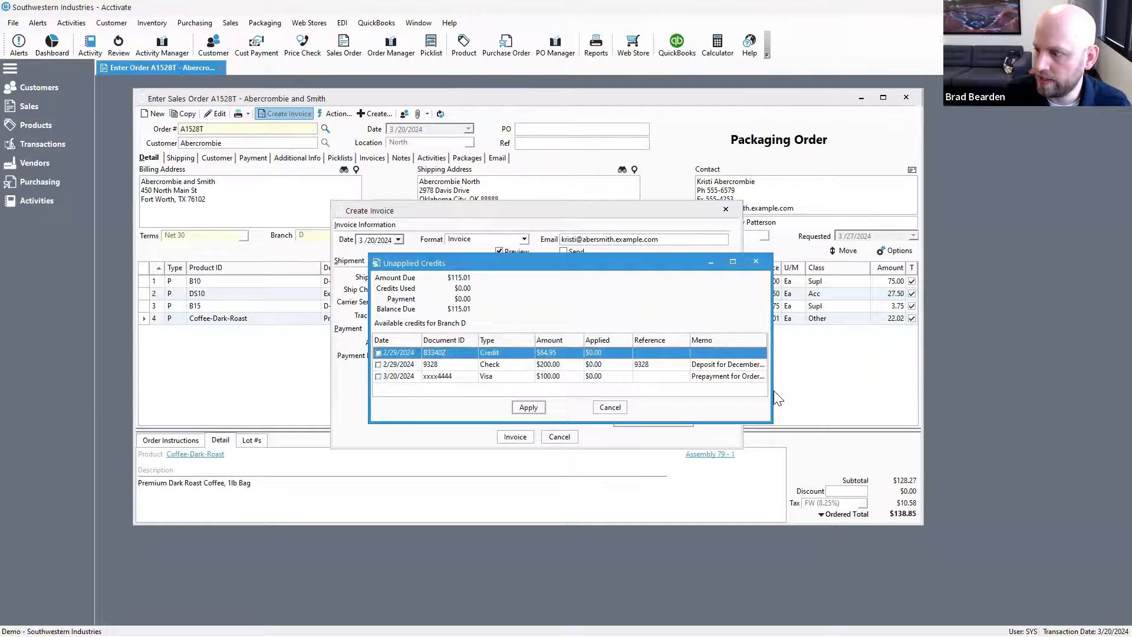
pyautogui.moveTo(772, 391); pyautogui.dragTo(842, 391)
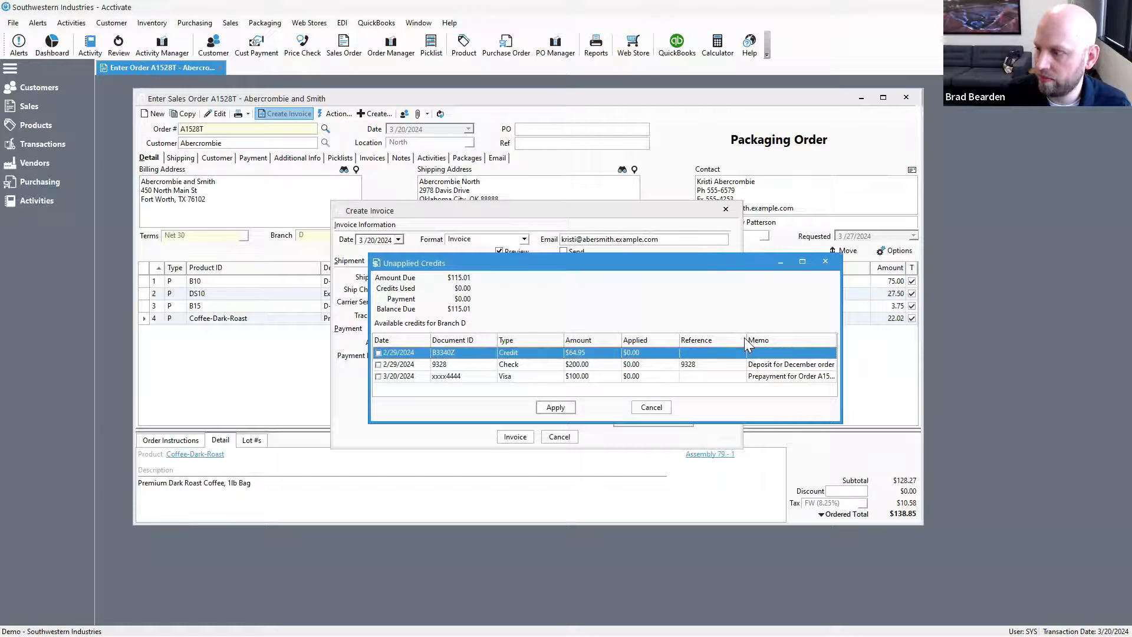
pyautogui.moveTo(746, 338); pyautogui.dragTo(730, 337)
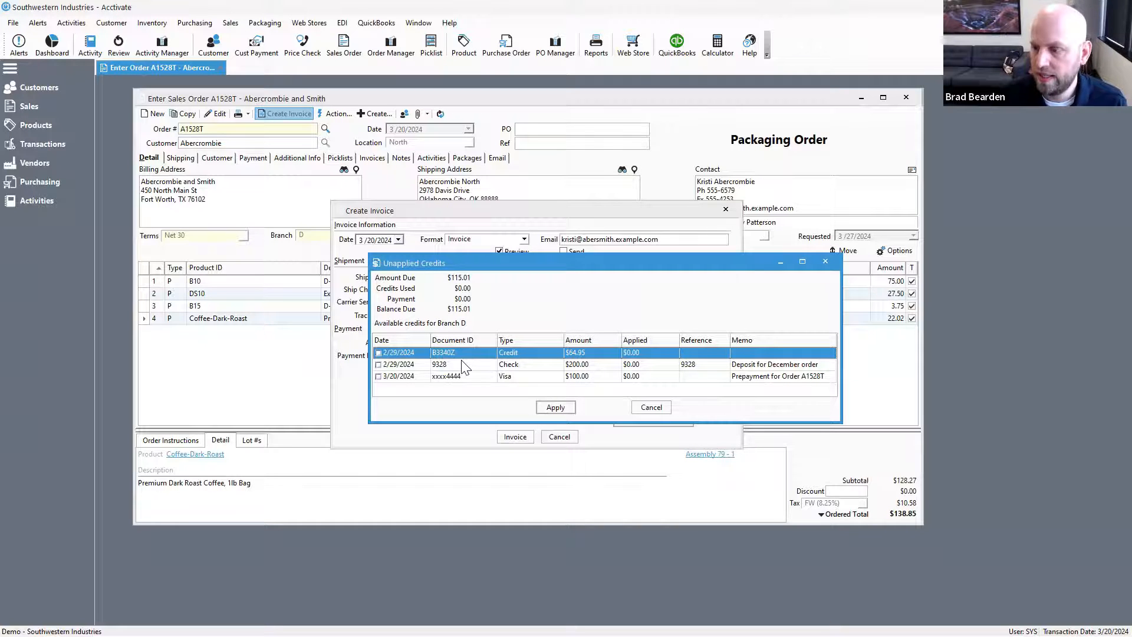
pyautogui.click(646, 408)
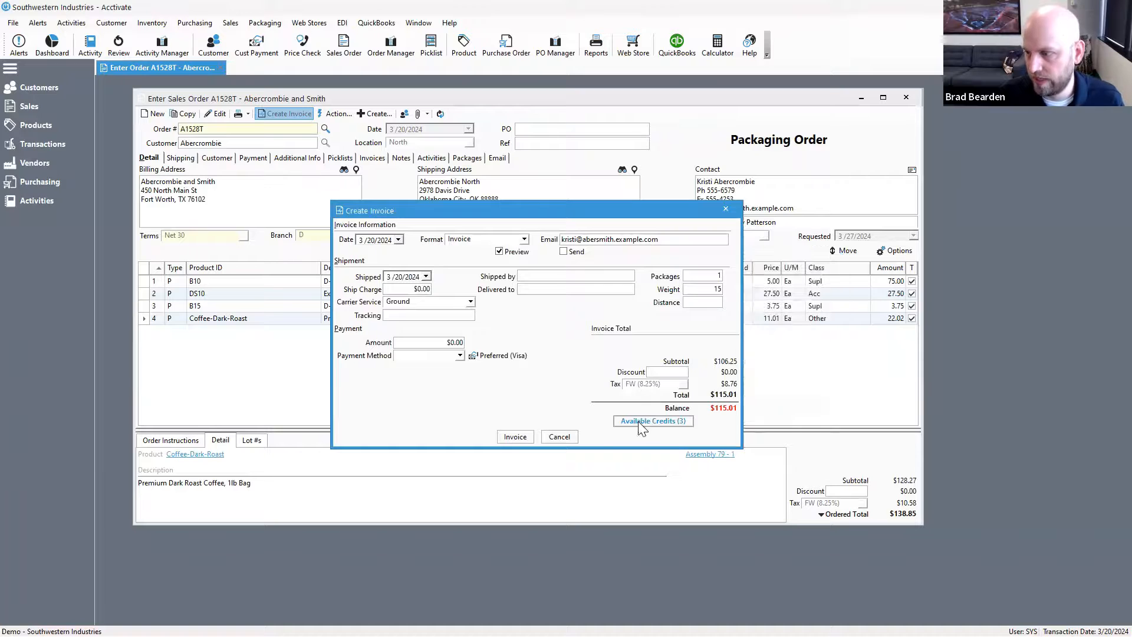
pyautogui.click(559, 437)
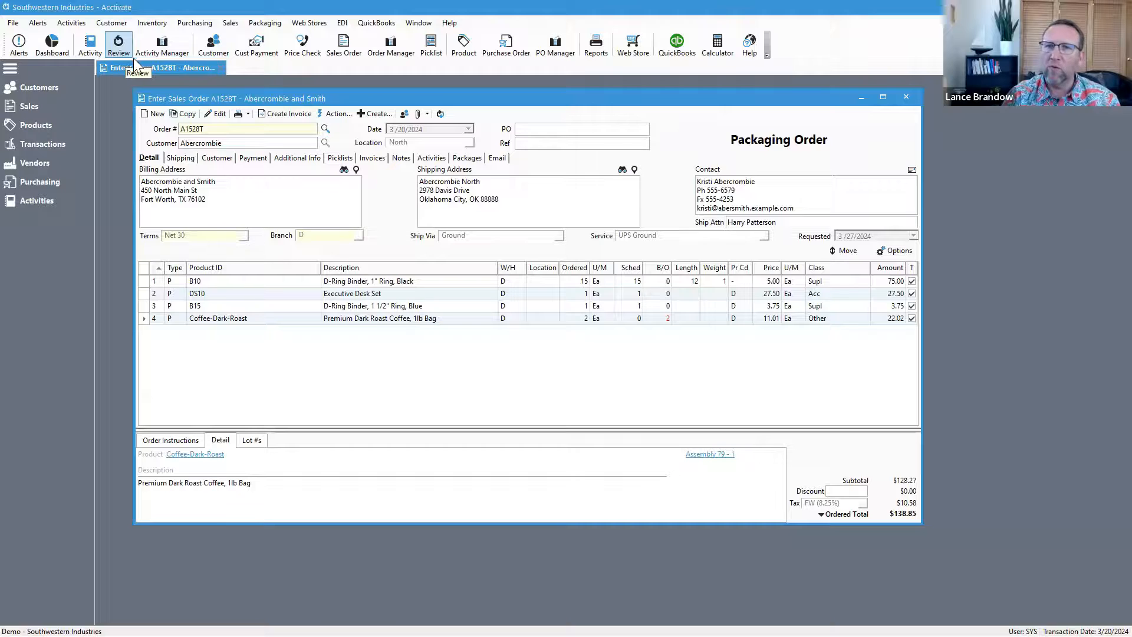
# Create a new business activity of type Service, placing its window over the sales order
pyautogui.click(88, 50)
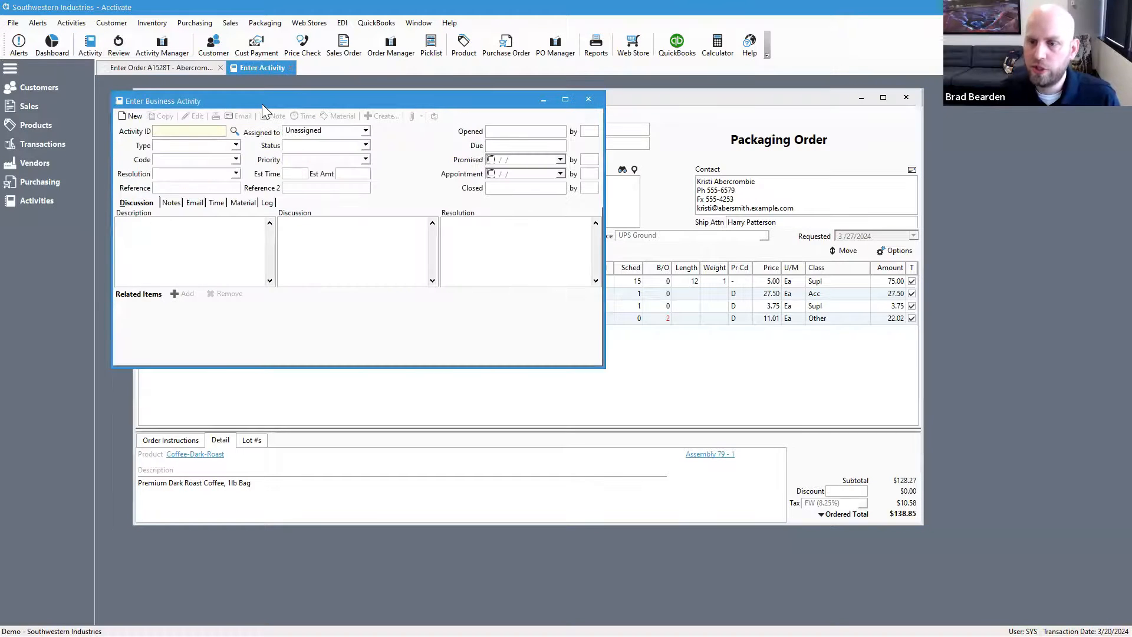
pyautogui.moveTo(262, 104); pyautogui.dragTo(455, 261)
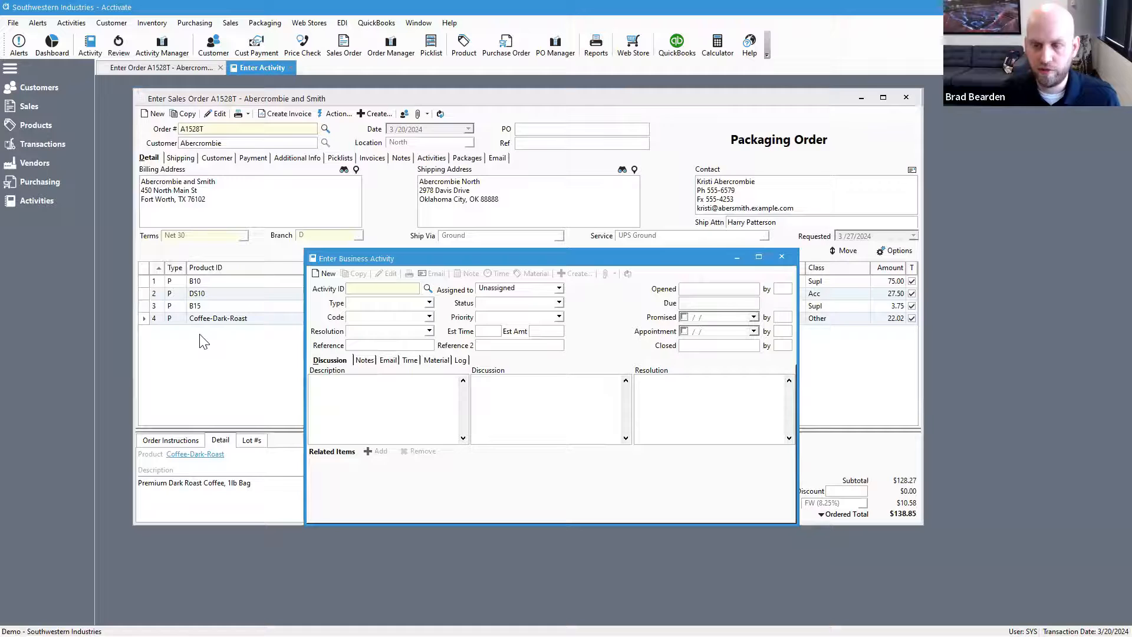
pyautogui.moveTo(356, 259); pyautogui.dragTo(346, 258)
pyautogui.click(317, 273)
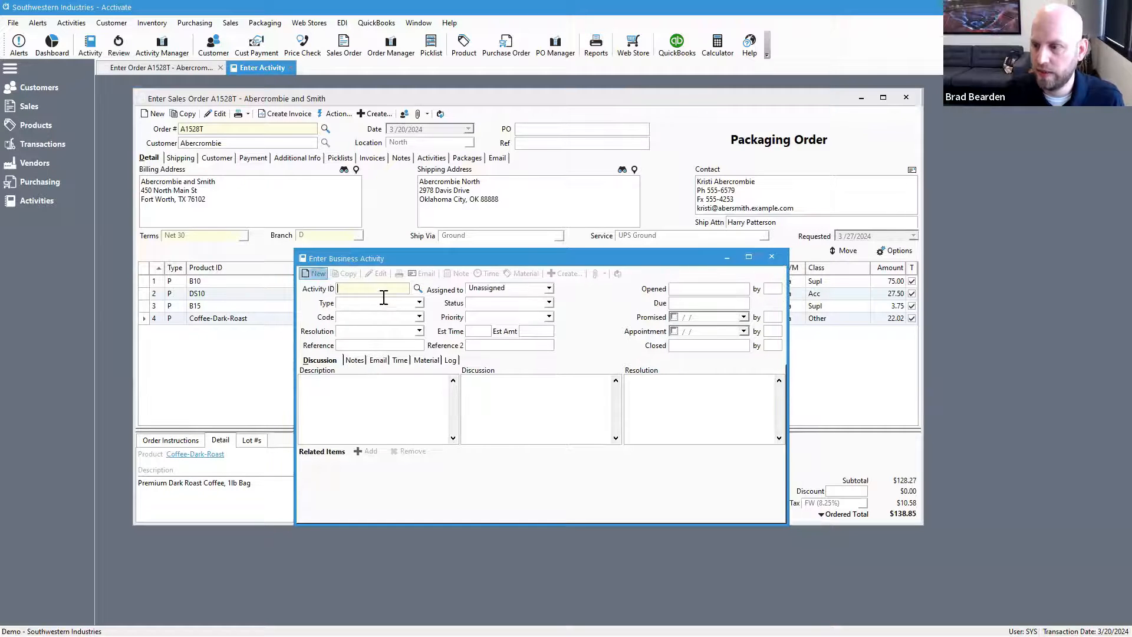
pyautogui.click(419, 303)
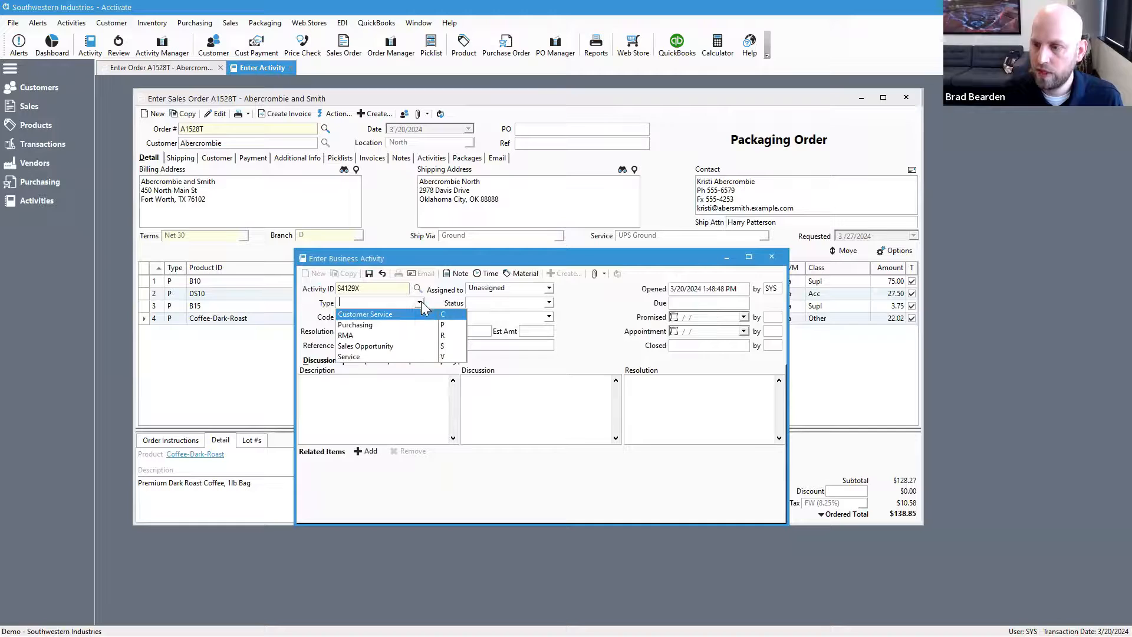
pyautogui.click(377, 357)
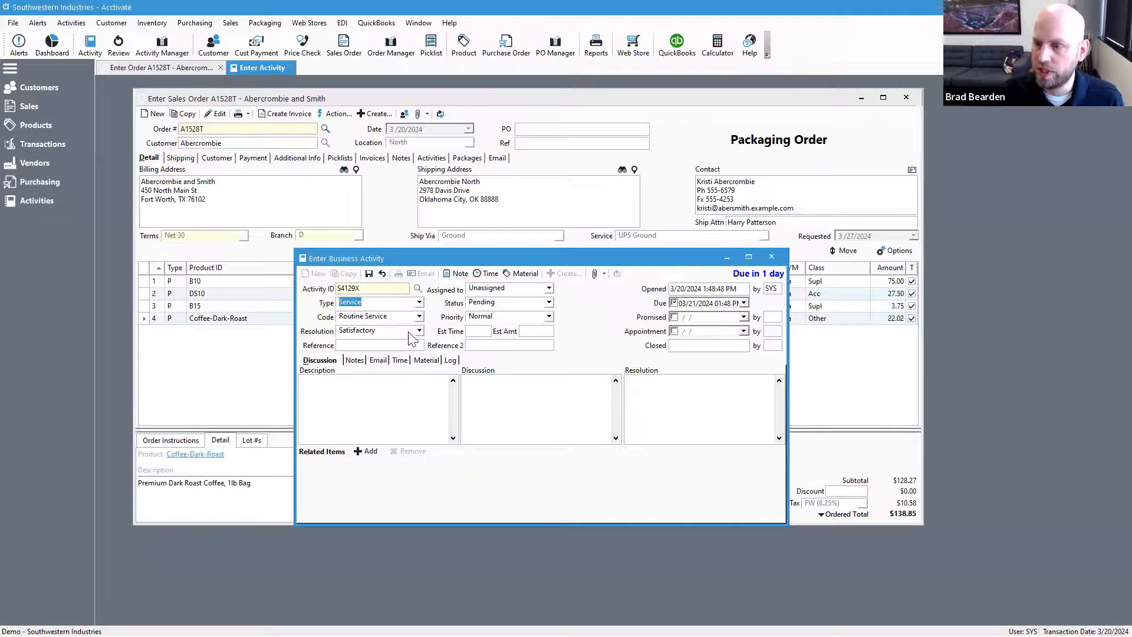
# Add a time entry to the activity for the first listed employee, with labor item Labor, 1 Hr and Std billing
pyautogui.click(400, 360)
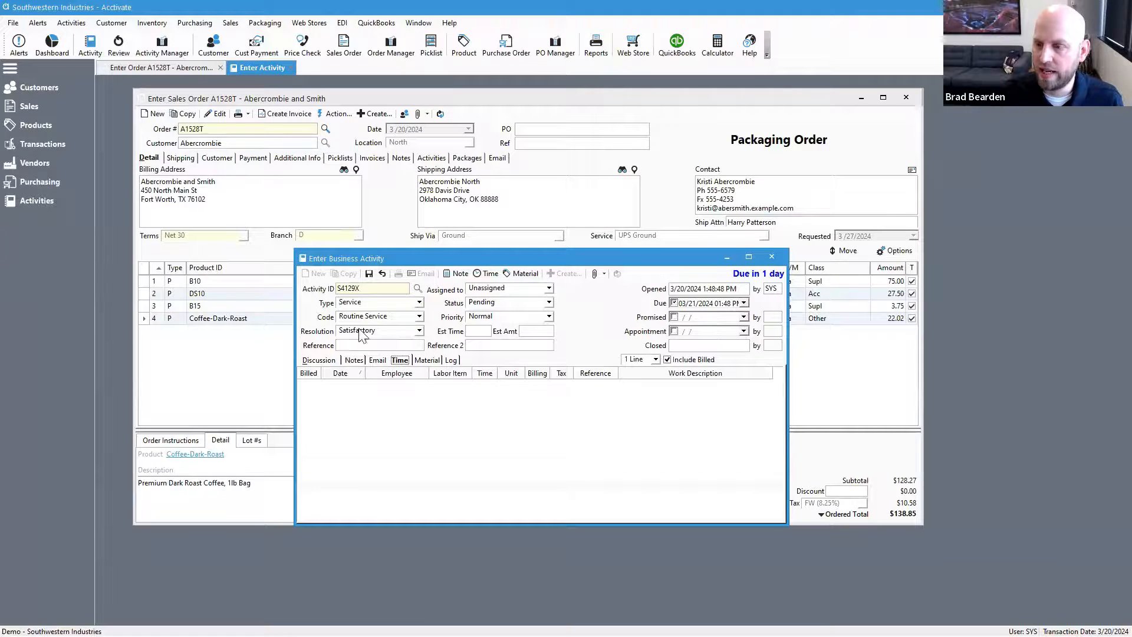
pyautogui.click(487, 273)
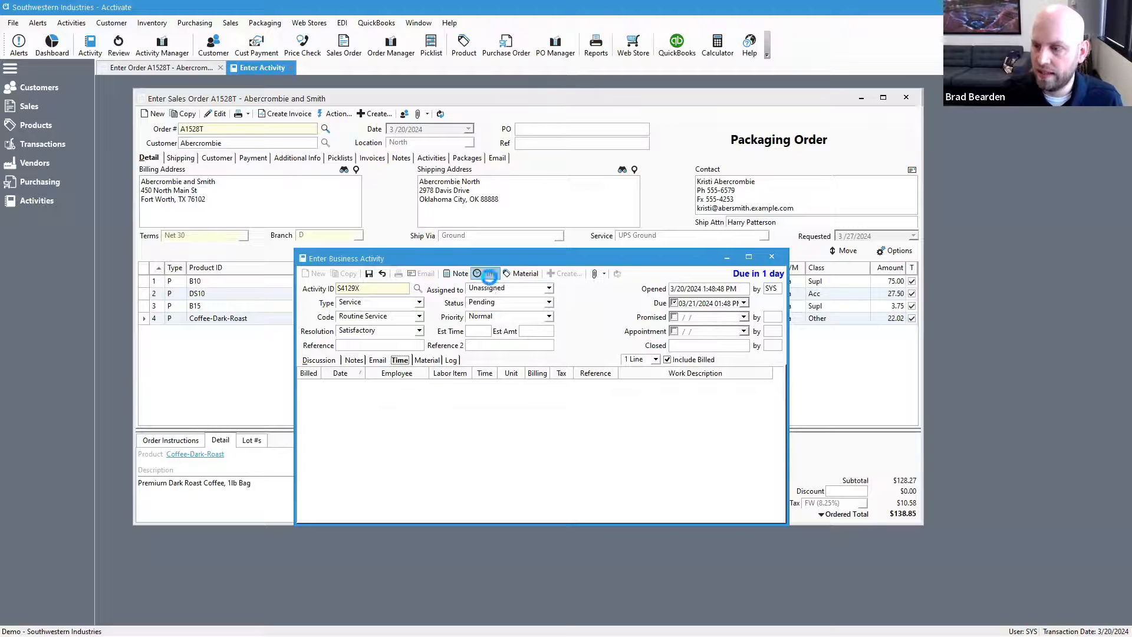
pyautogui.click(424, 384)
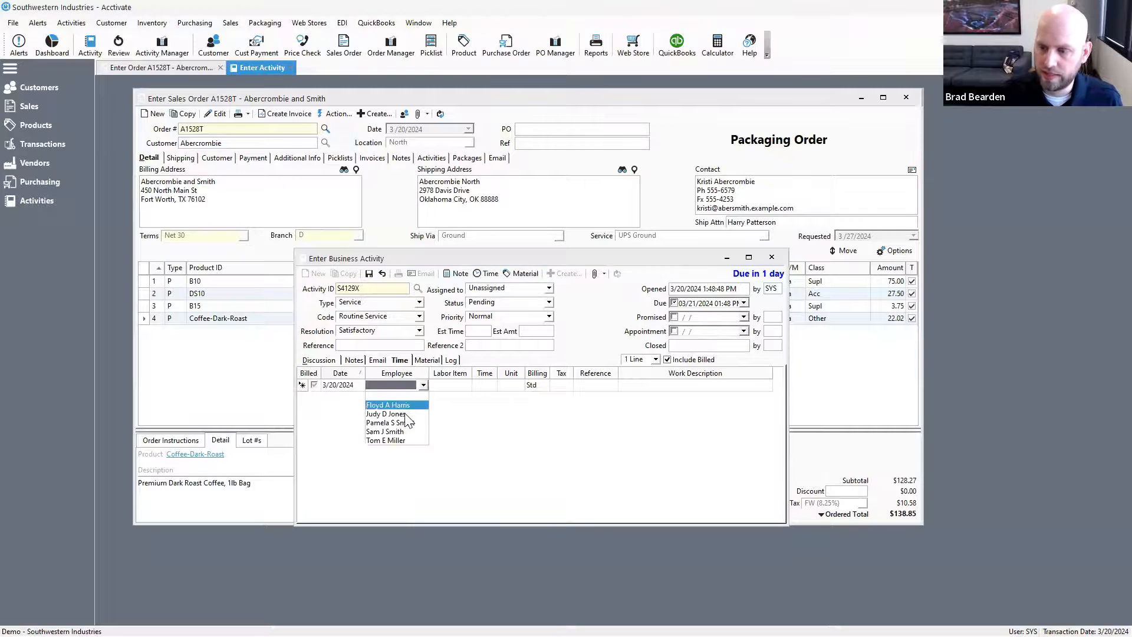
pyautogui.click(389, 405)
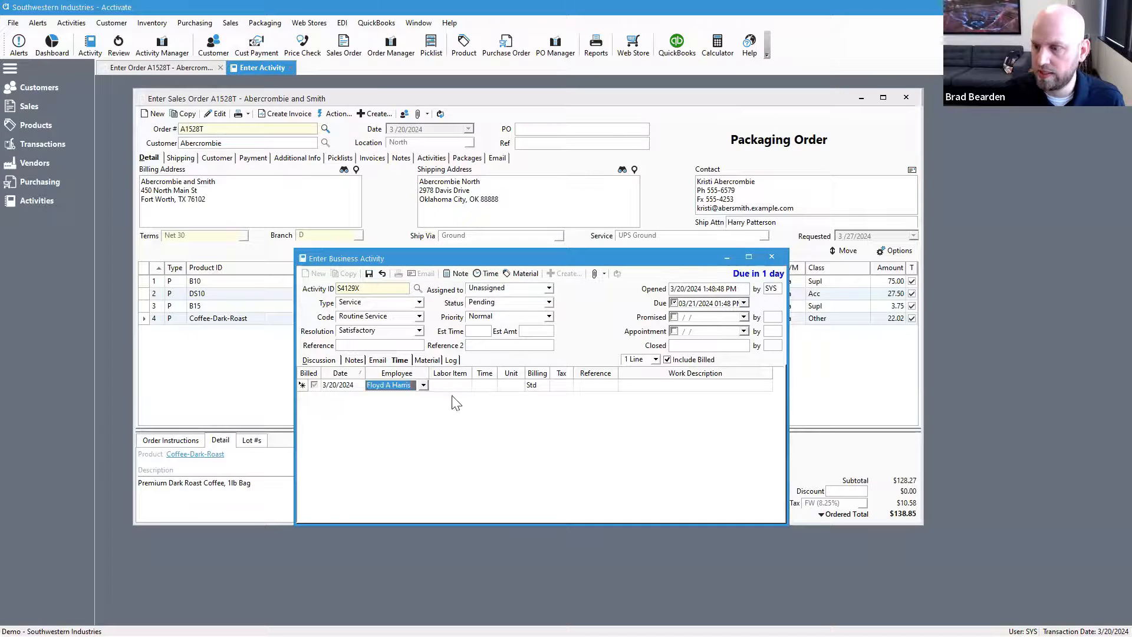
pyautogui.click(467, 385)
pyautogui.click(476, 402)
pyautogui.click(485, 387)
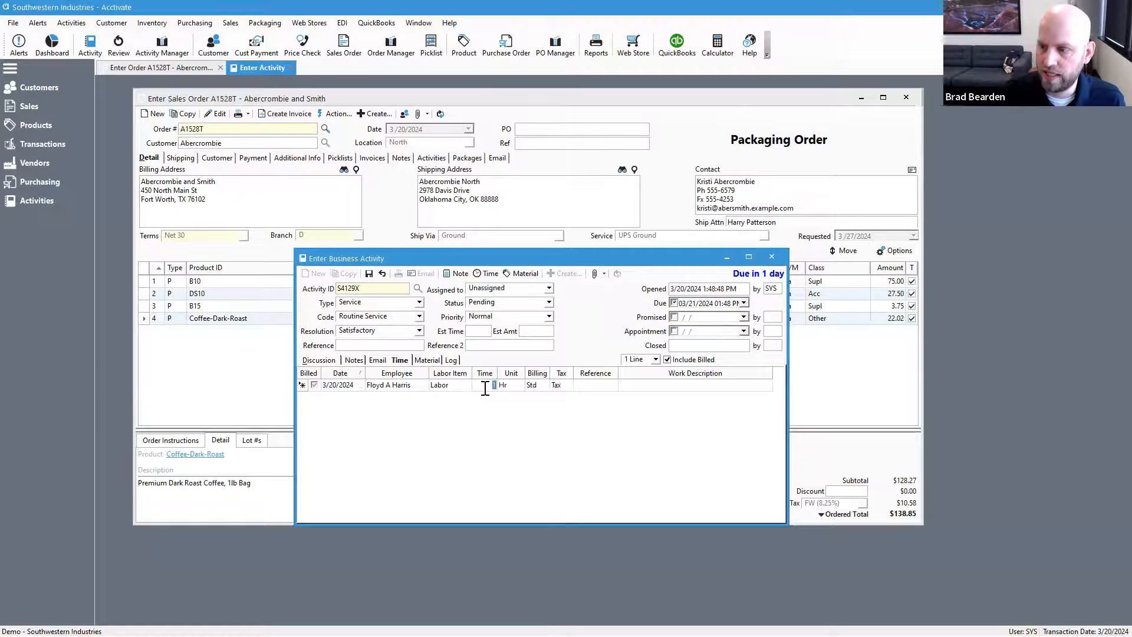
pyautogui.click(544, 386)
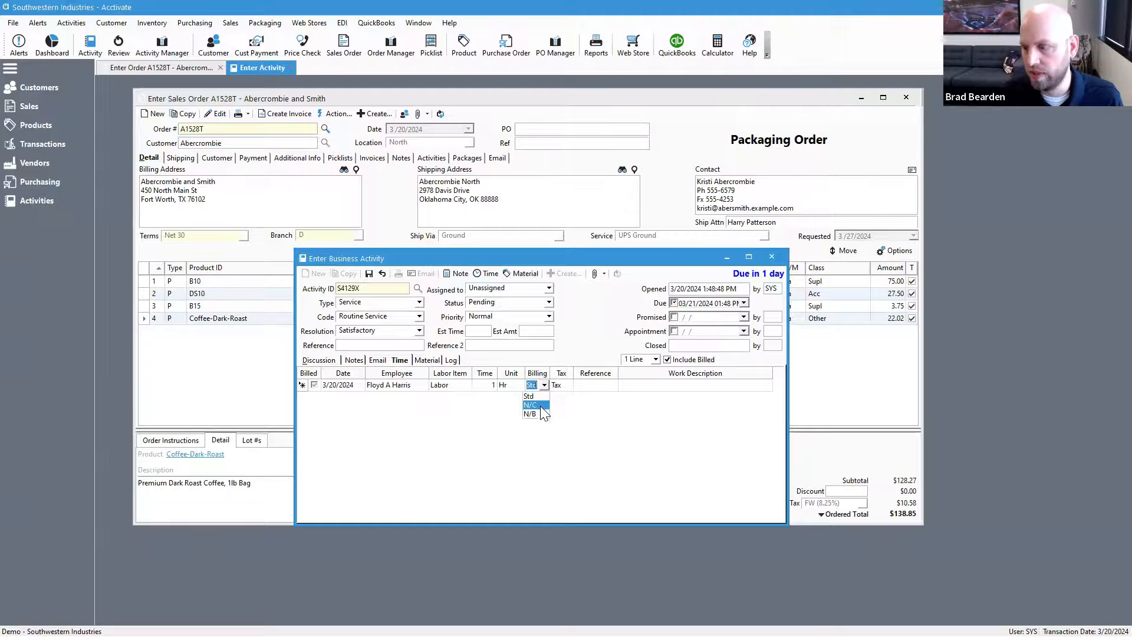
pyautogui.click(544, 395)
pyautogui.click(595, 388)
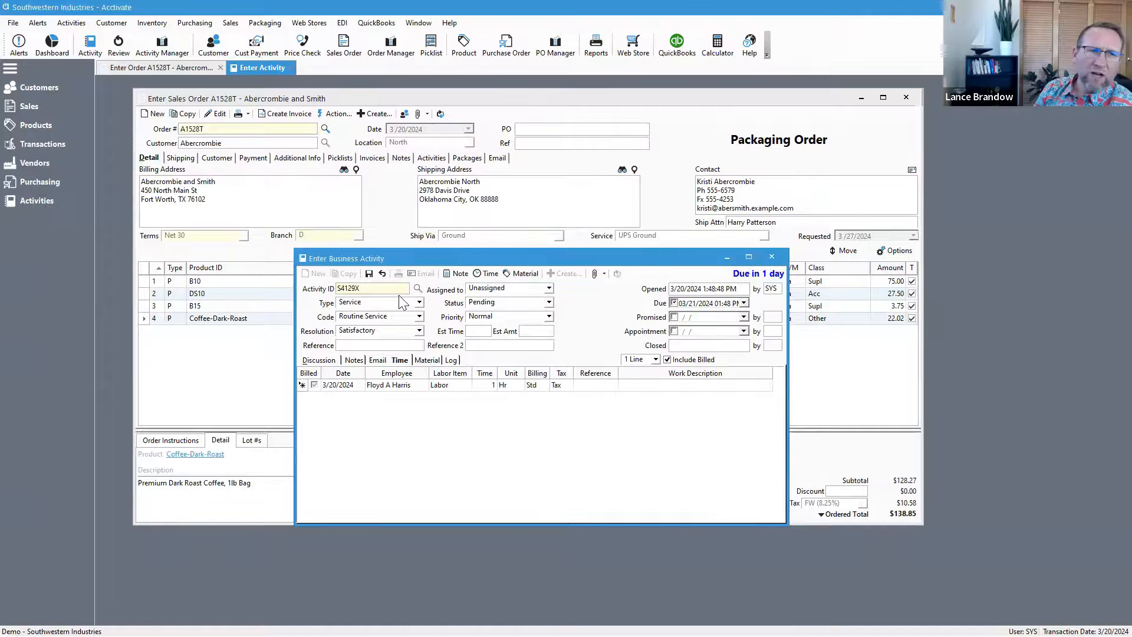
# Minimize the sales order, reposition the business activity window in the workspace, and show the activity's discussion details
pyautogui.moveTo(370, 265); pyautogui.dragTo(356, 303)
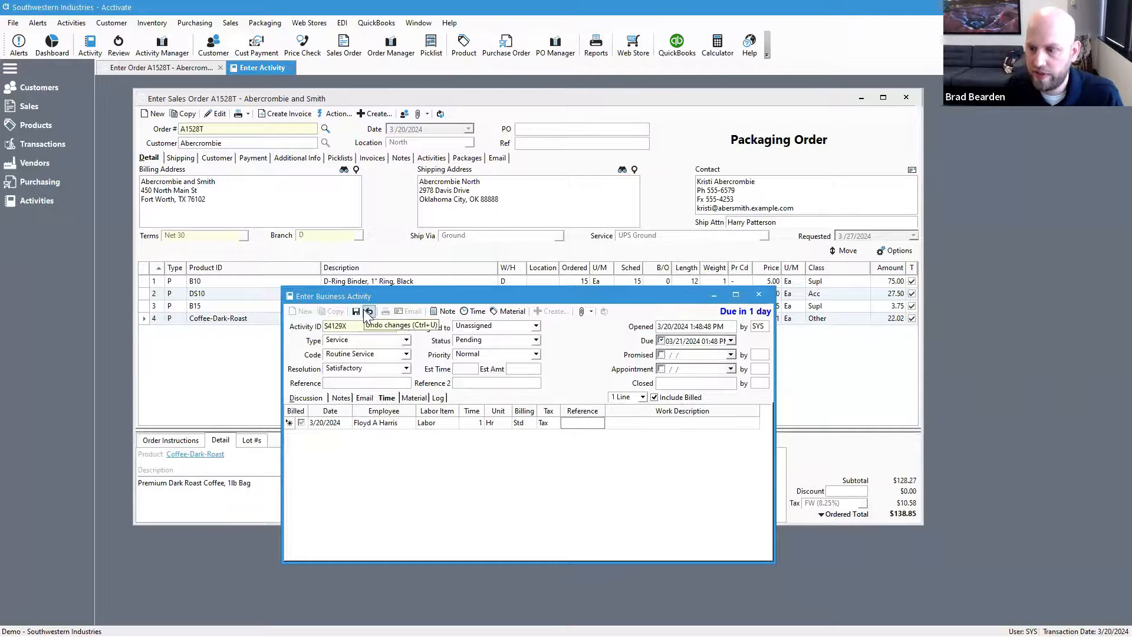
pyautogui.click(814, 144)
pyautogui.moveTo(551, 291); pyautogui.dragTo(505, 185)
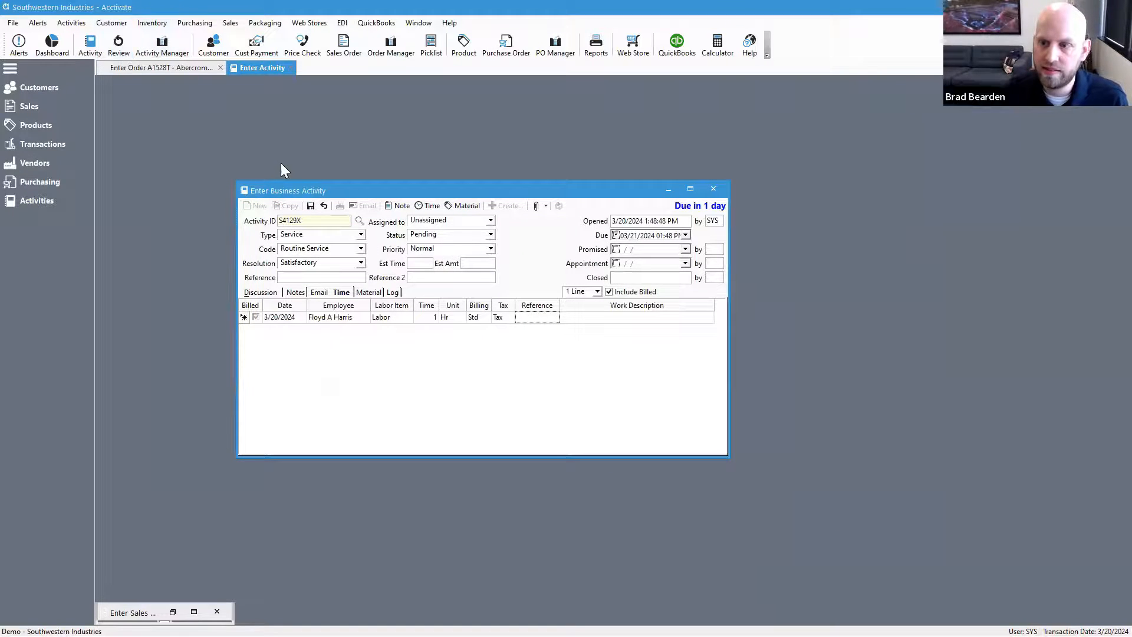
pyautogui.click(267, 290)
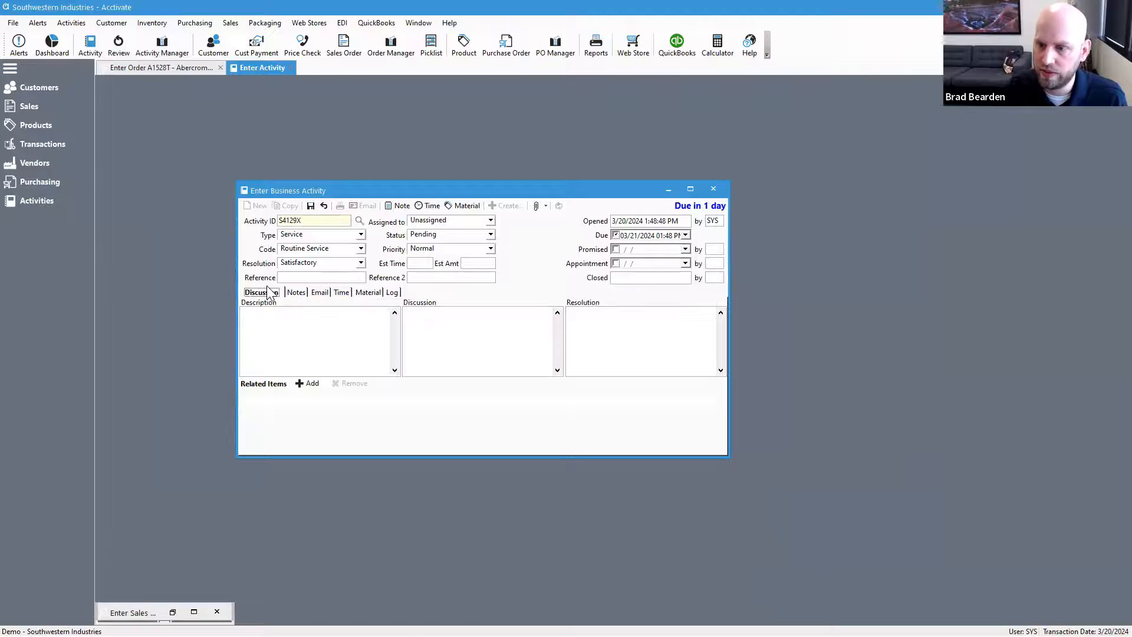
# Add the customer Adams and Company and an existing Abercrombie sales quote to the activity's related items
pyautogui.click(304, 384)
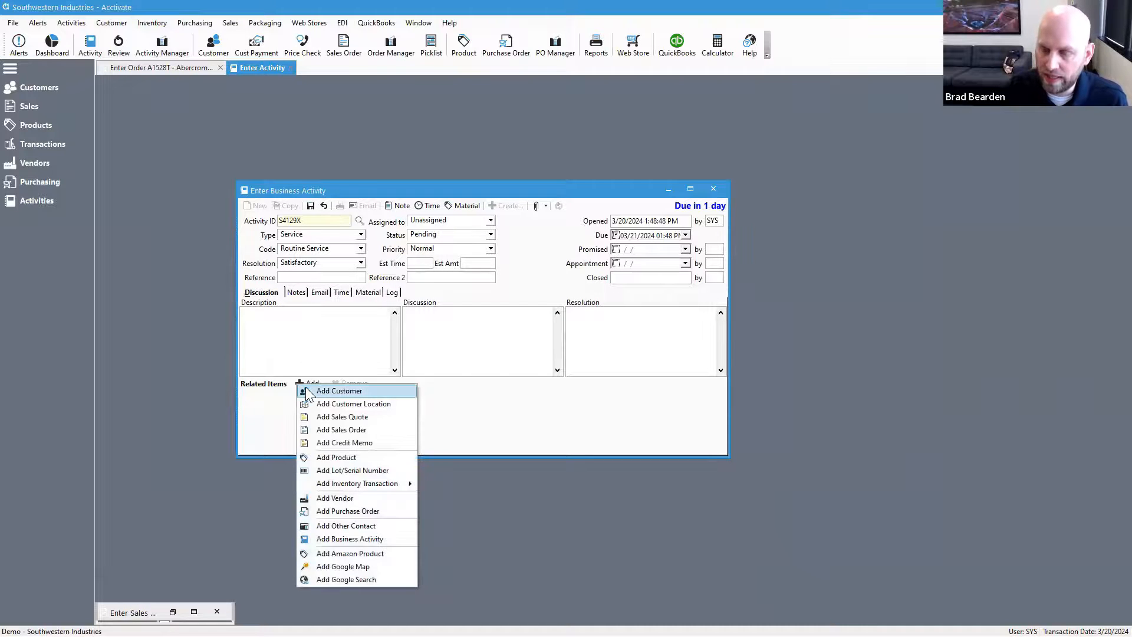
pyautogui.click(308, 392)
pyautogui.doubleClick(397, 311)
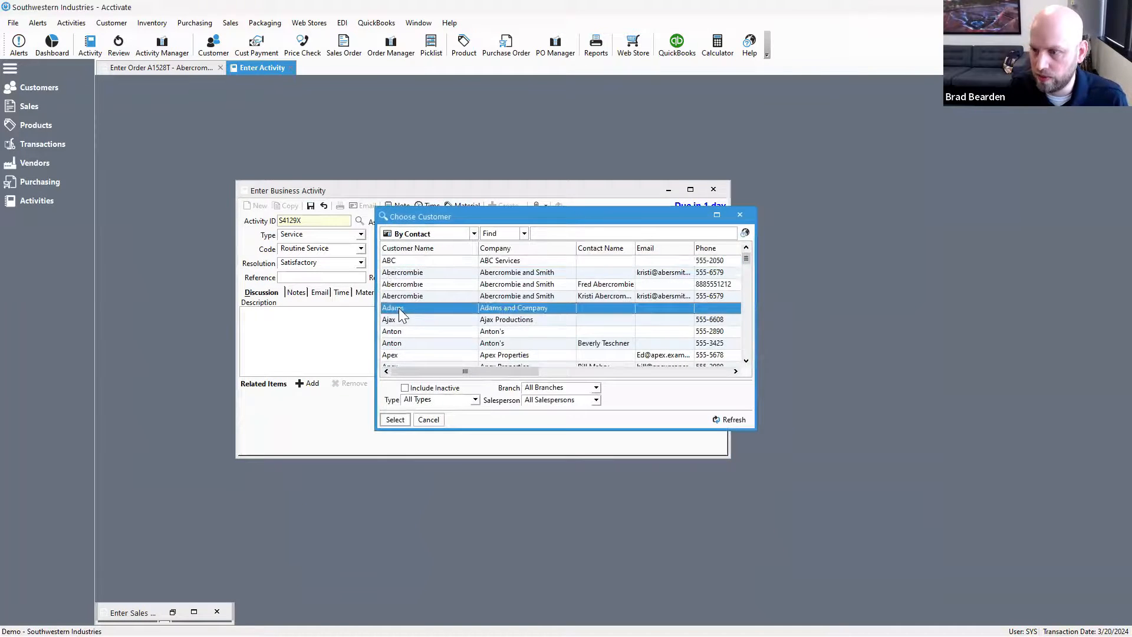
pyautogui.click(604, 374)
pyautogui.click(315, 383)
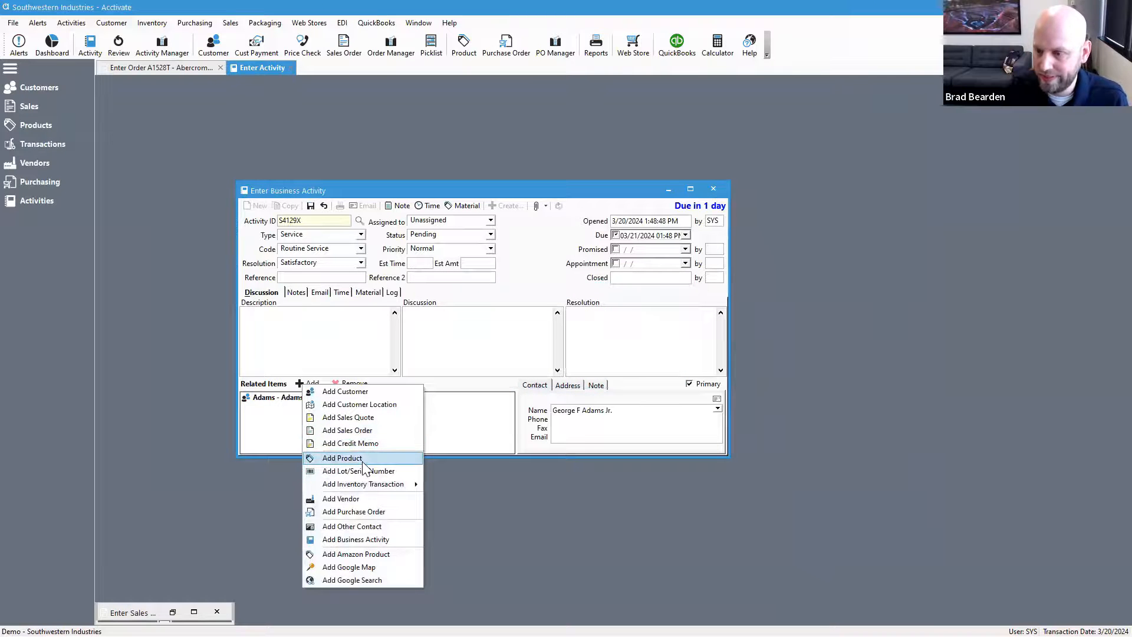
pyautogui.click(364, 419)
pyautogui.doubleClick(442, 330)
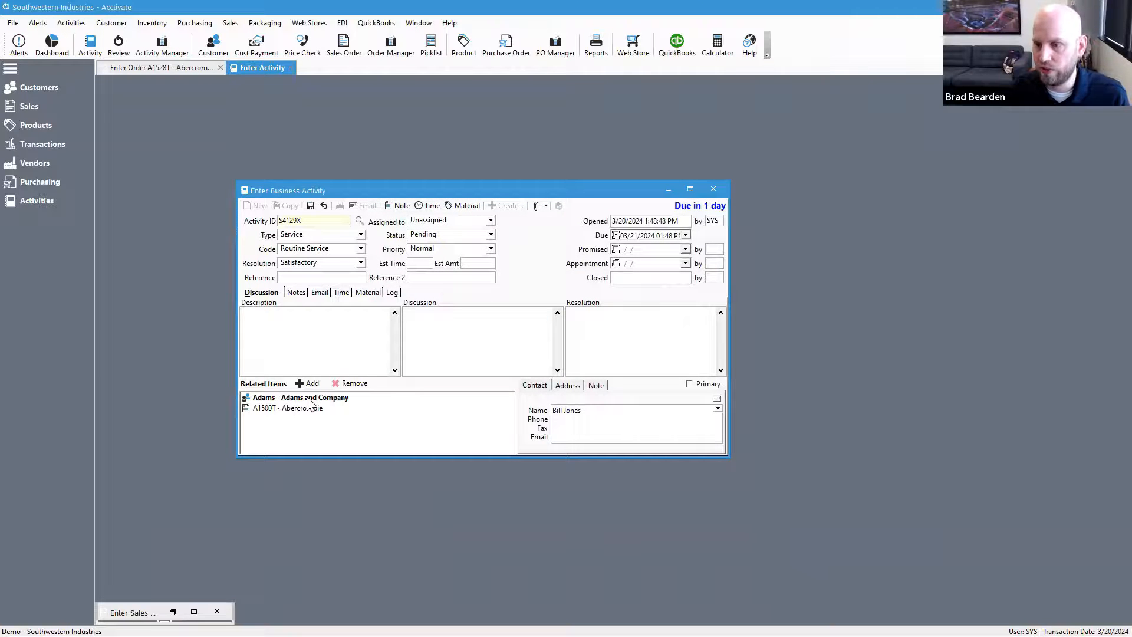
# Check the activity's time and material sections, save the activity, and create a service order from it
pyautogui.click(339, 348)
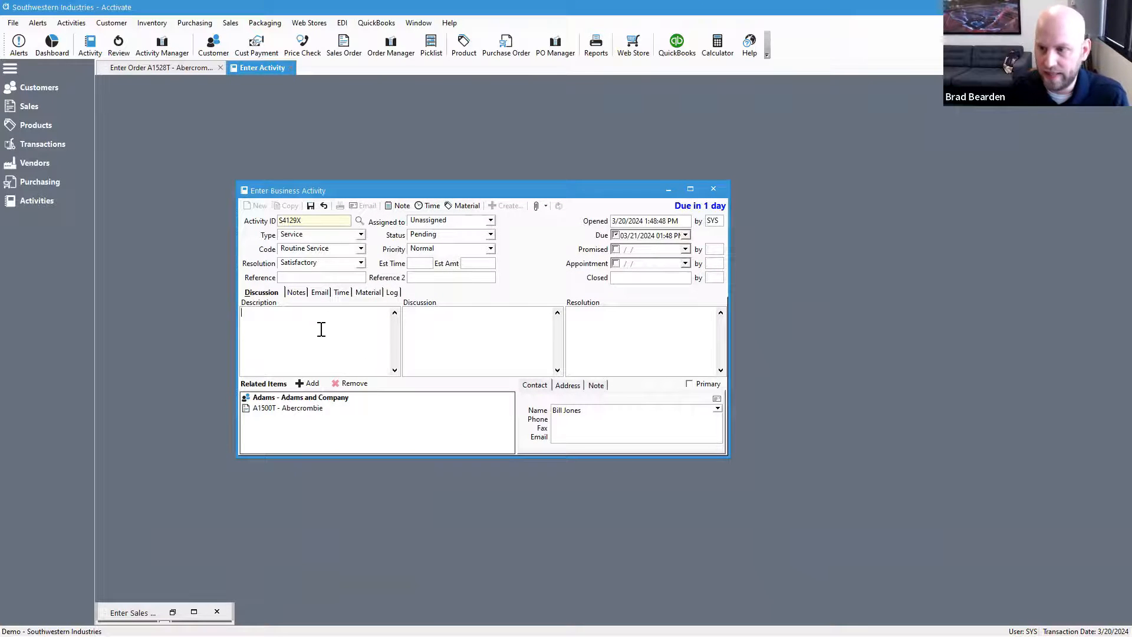
pyautogui.click(342, 293)
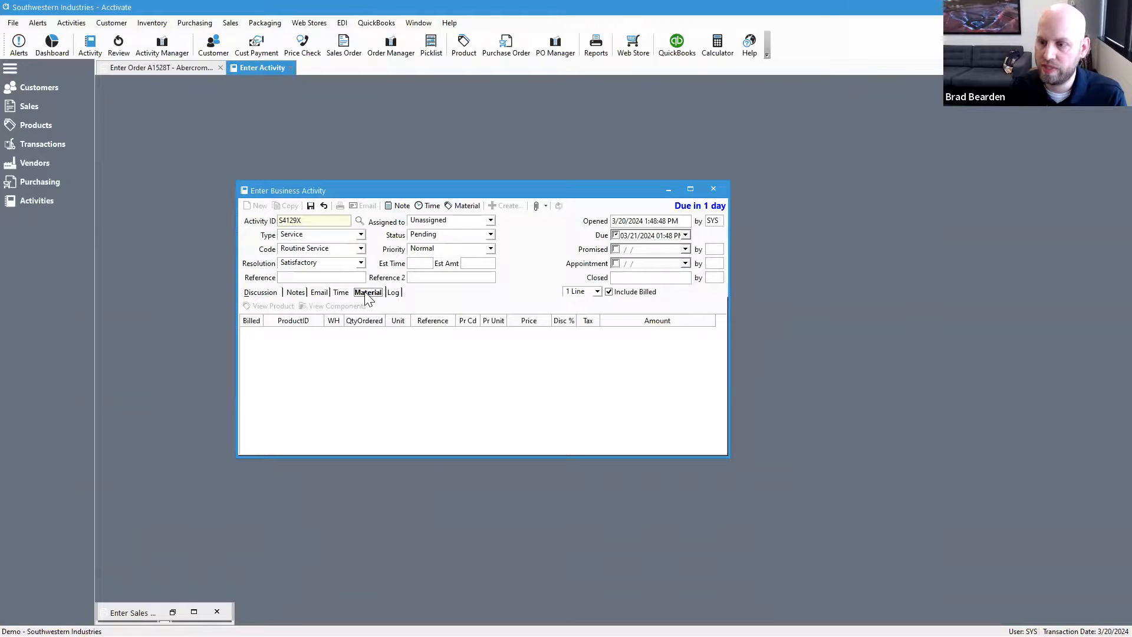
pyautogui.click(310, 206)
pyautogui.click(507, 205)
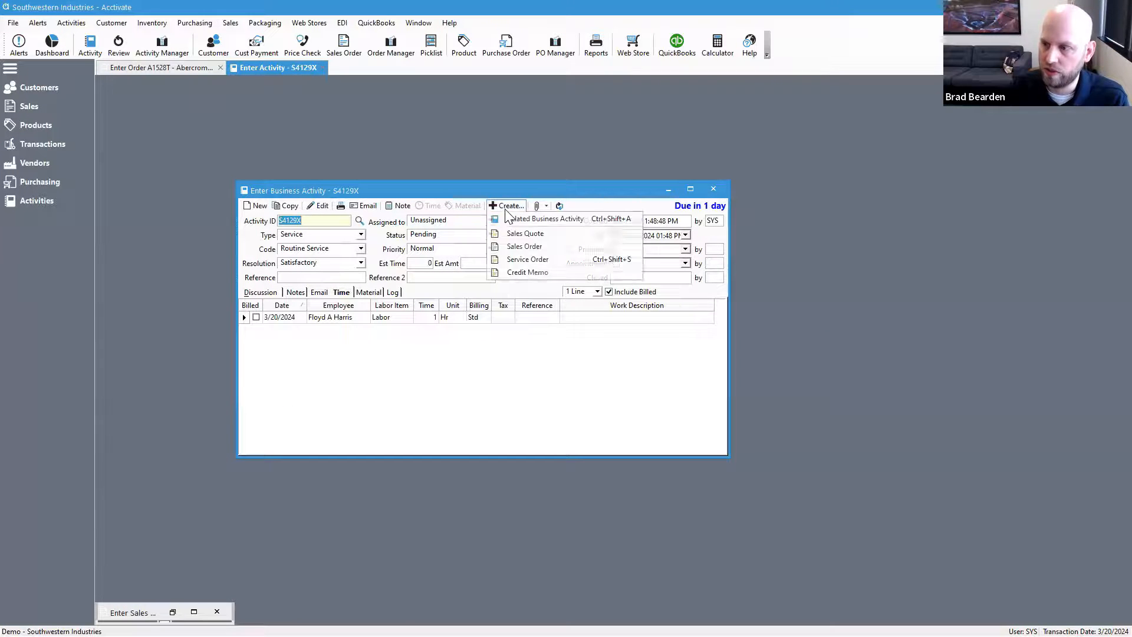
pyautogui.click(528, 260)
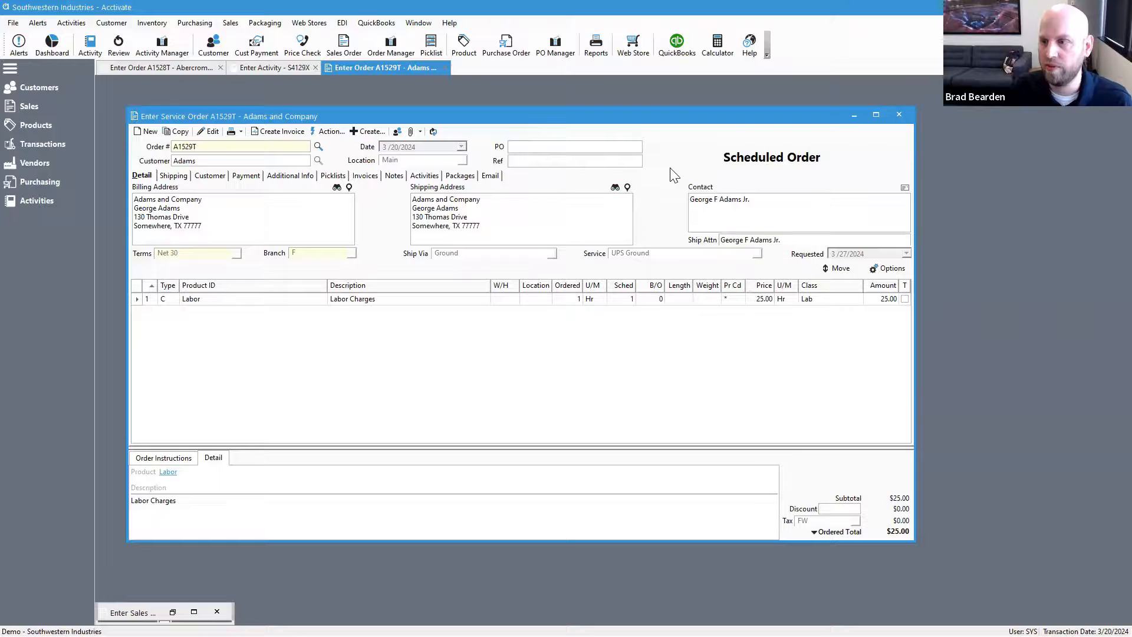
# Close the new service order and the business activity, and restore the minimized Abercrombie and Smith sales order
pyautogui.click(905, 119)
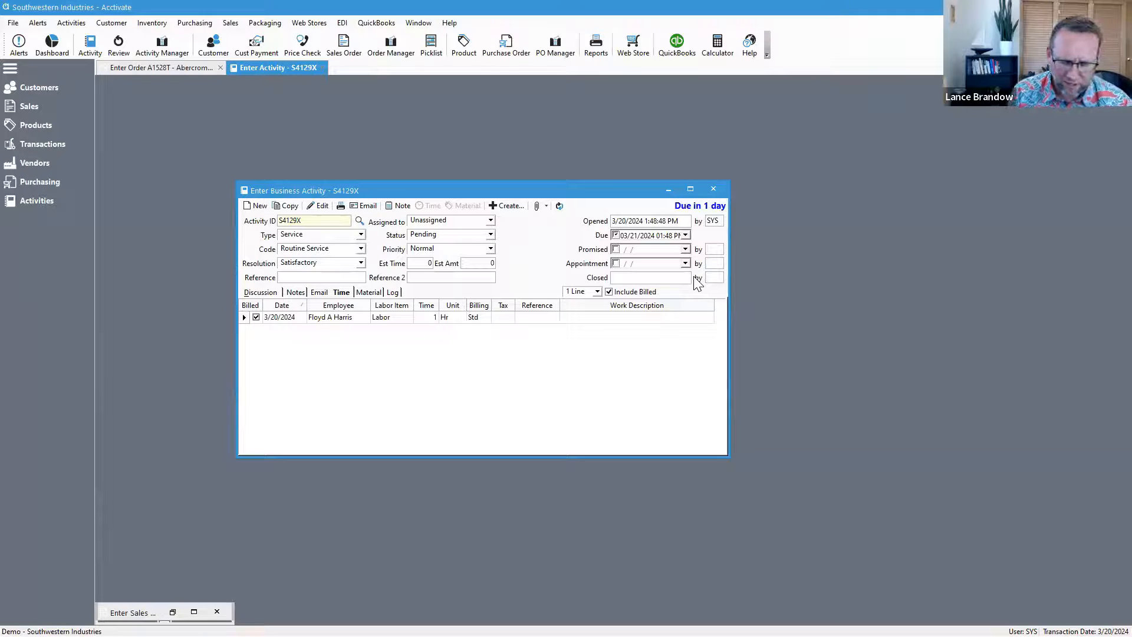
pyautogui.click(715, 195)
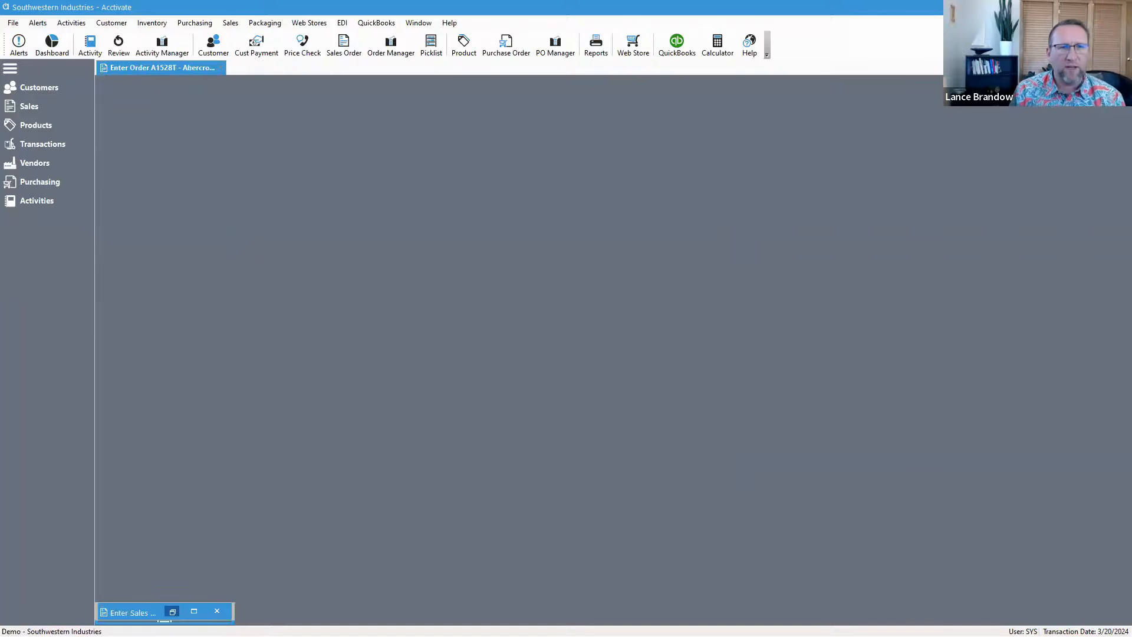
pyautogui.click(172, 611)
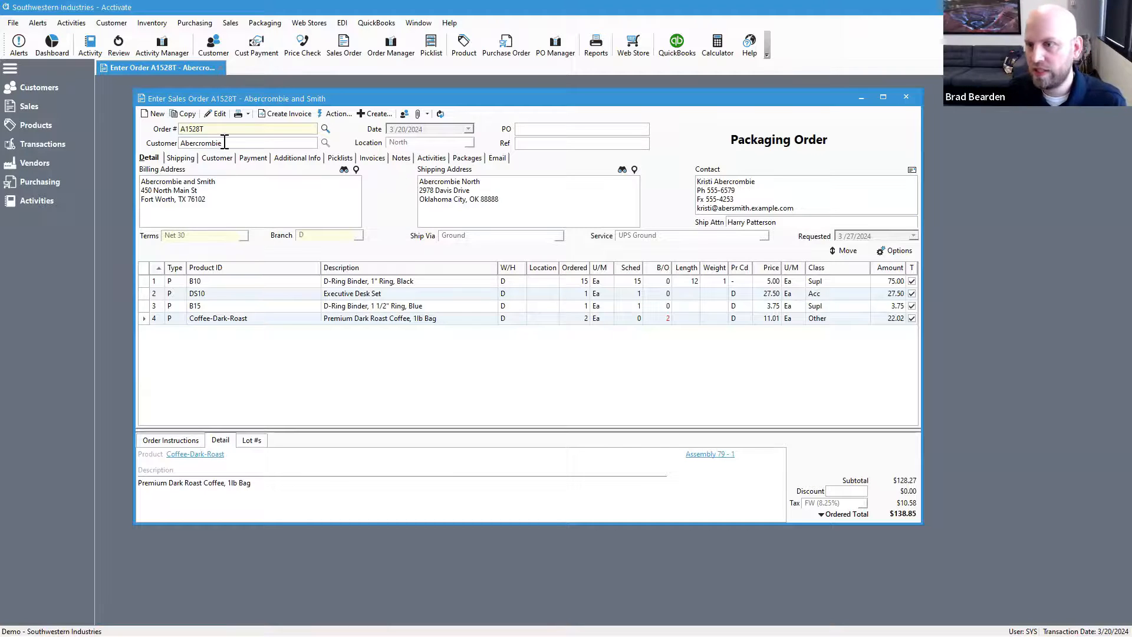
# View the customer record linked to the Abercrombie sales order and close it again
pyautogui.click(152, 24)
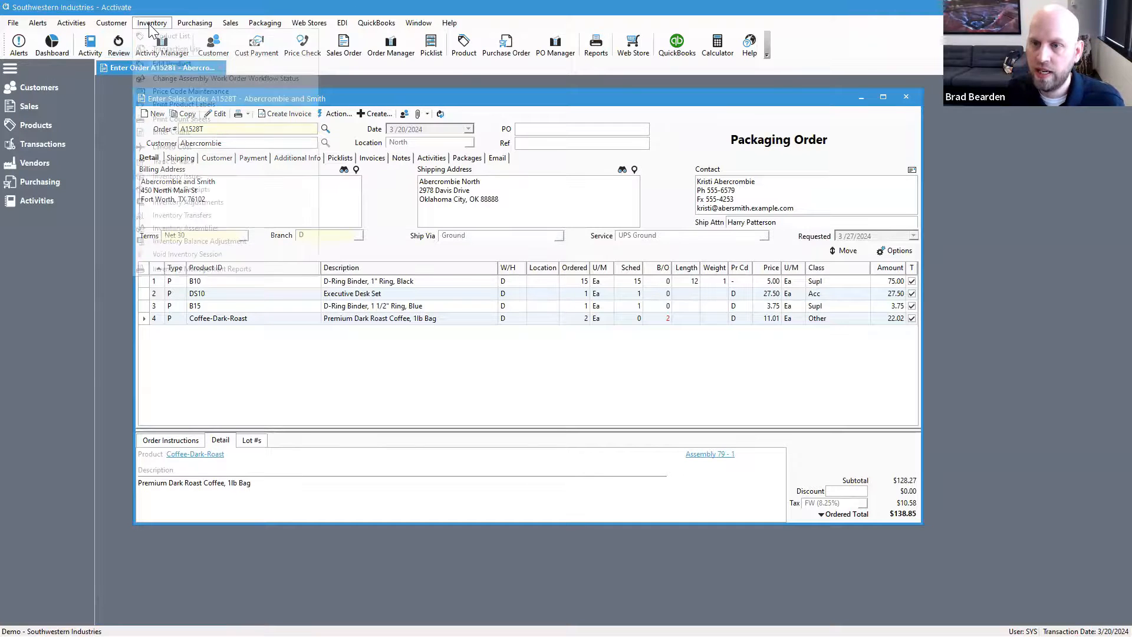
pyautogui.click(151, 24)
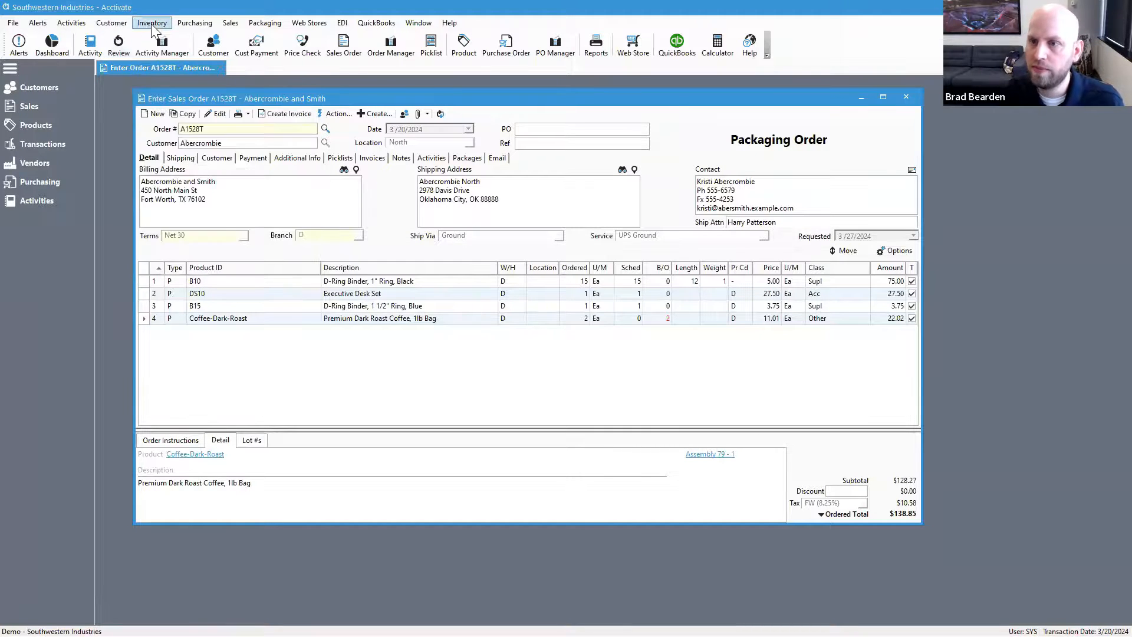
pyautogui.click(403, 115)
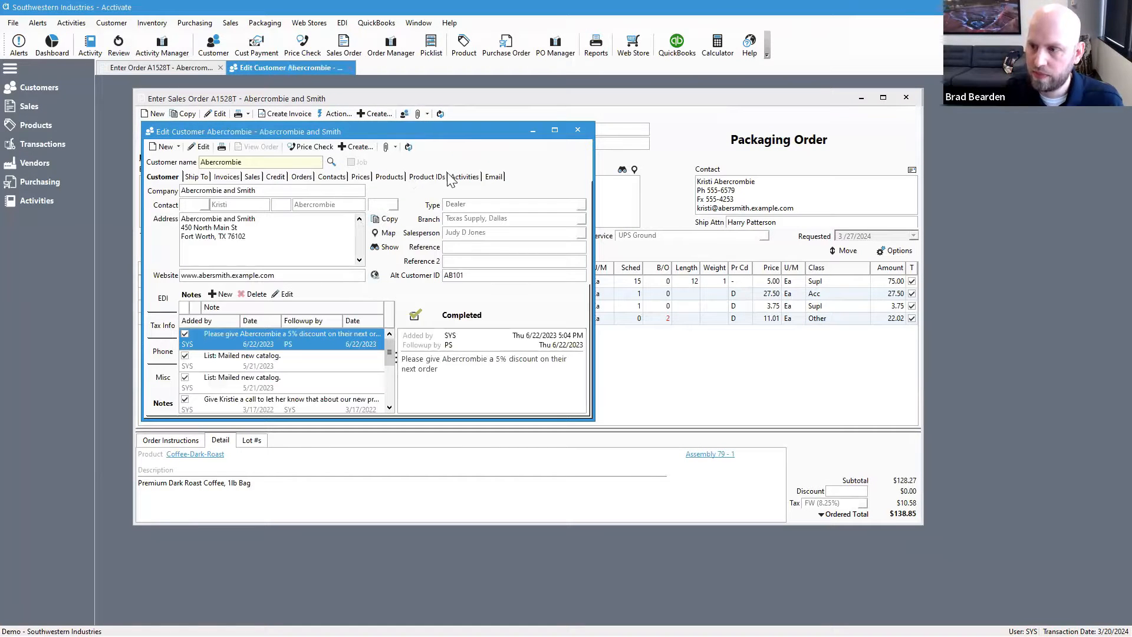
pyautogui.click(578, 129)
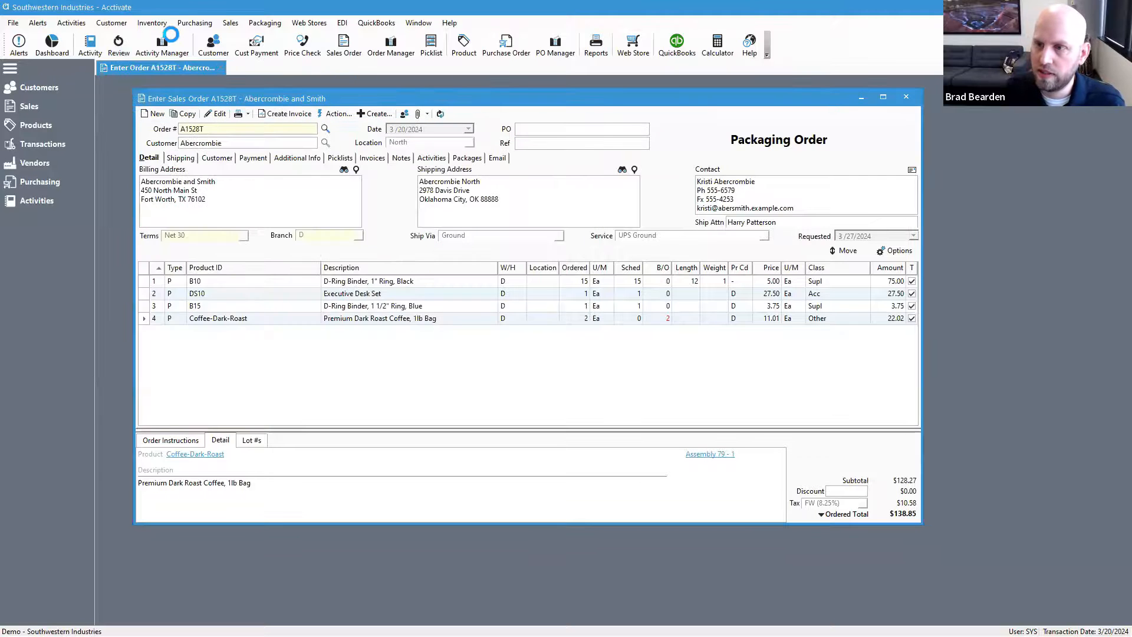
# Try to start a broadcast email message to customers
pyautogui.click(111, 22)
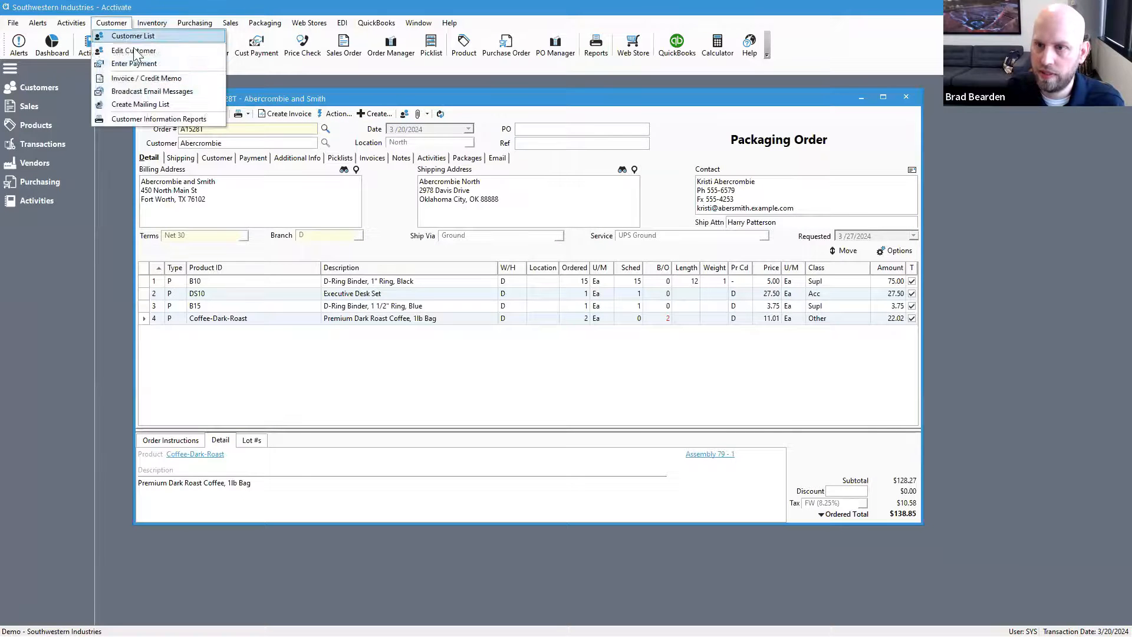
pyautogui.click(188, 93)
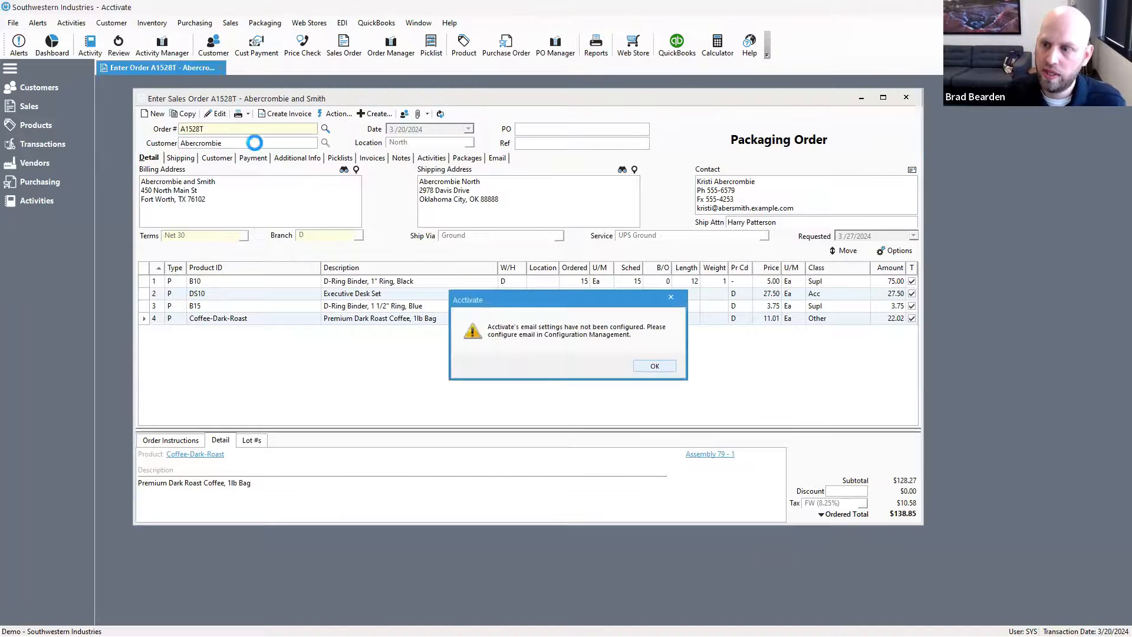
pyautogui.click(653, 366)
pyautogui.click(142, 23)
pyautogui.click(142, 23)
# Start a customer mailing list from Account Information, browse the fields available for a qualification, and close without creating the list
pyautogui.click(112, 25)
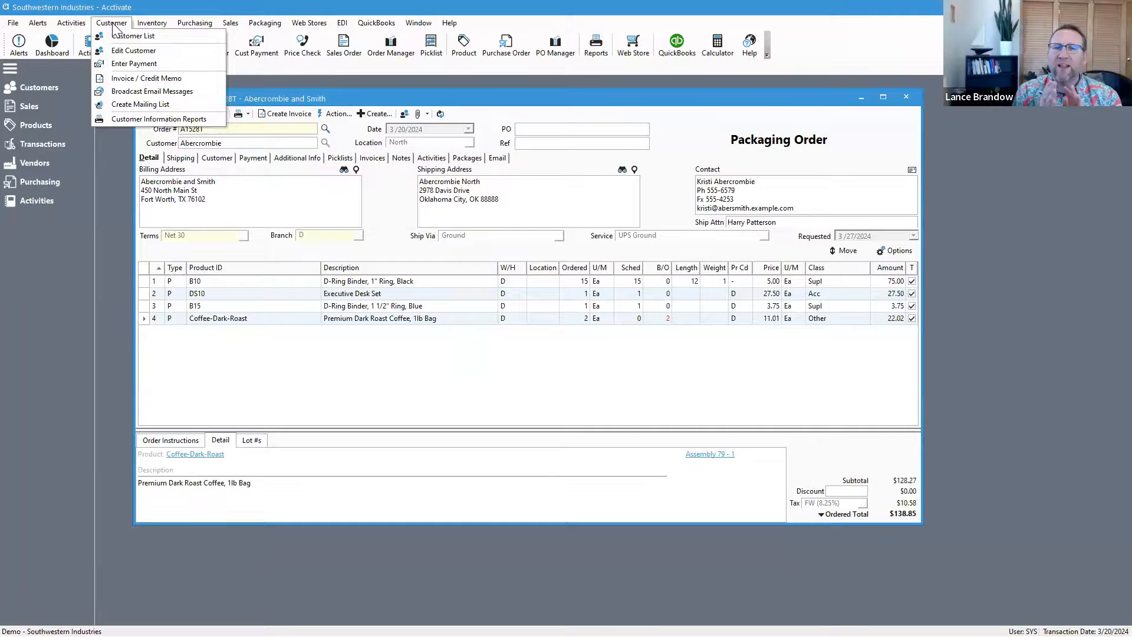
pyautogui.click(140, 104)
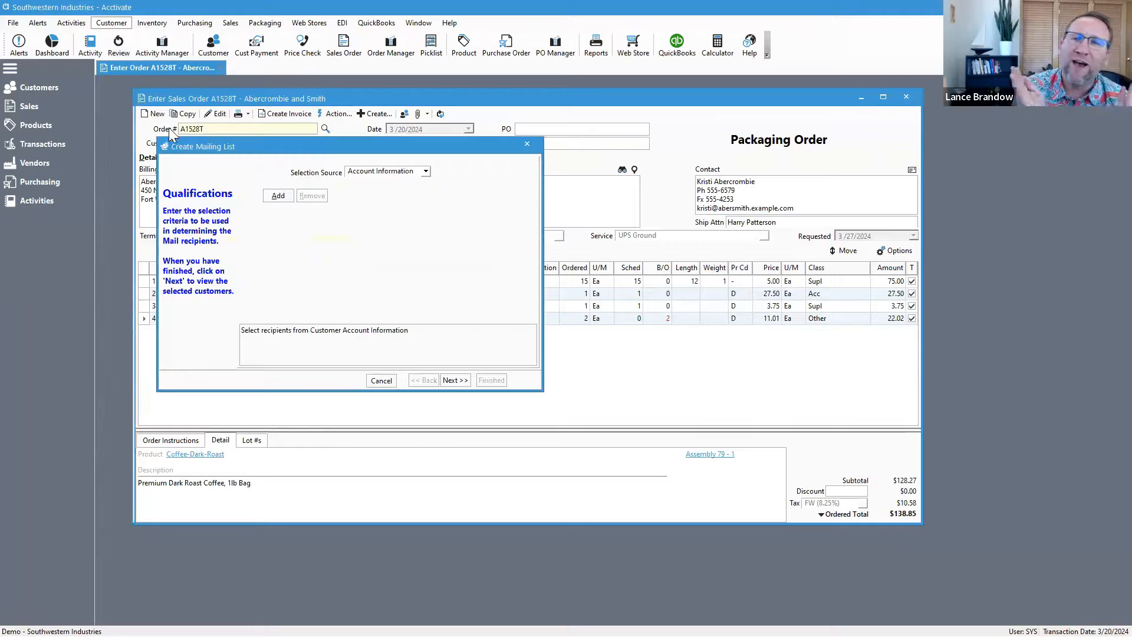
pyautogui.click(277, 195)
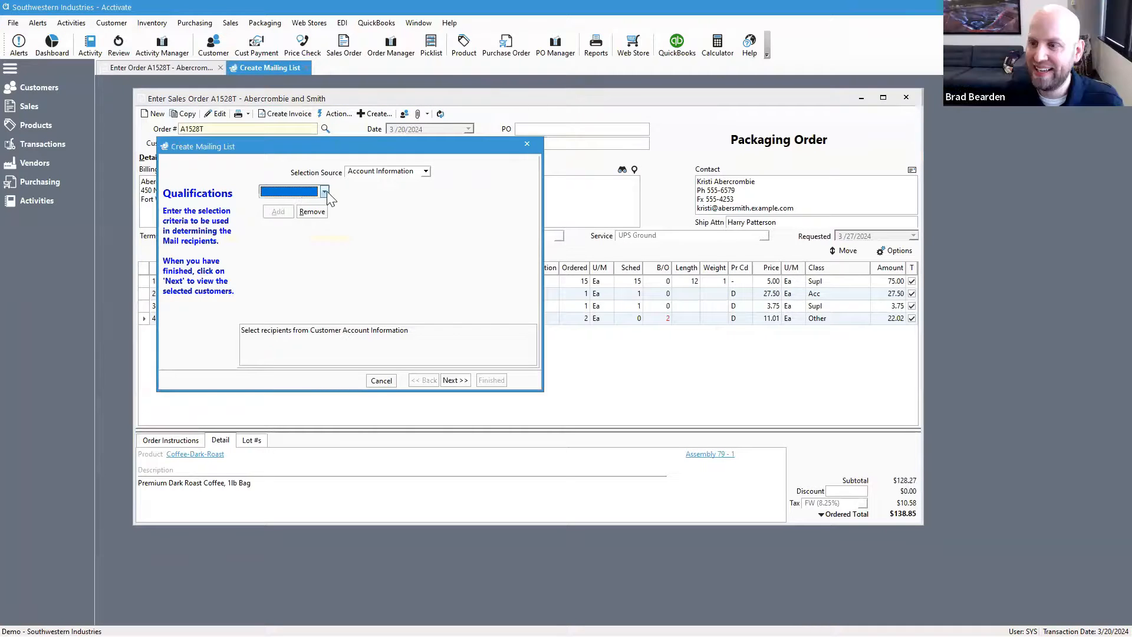
pyautogui.click(324, 191)
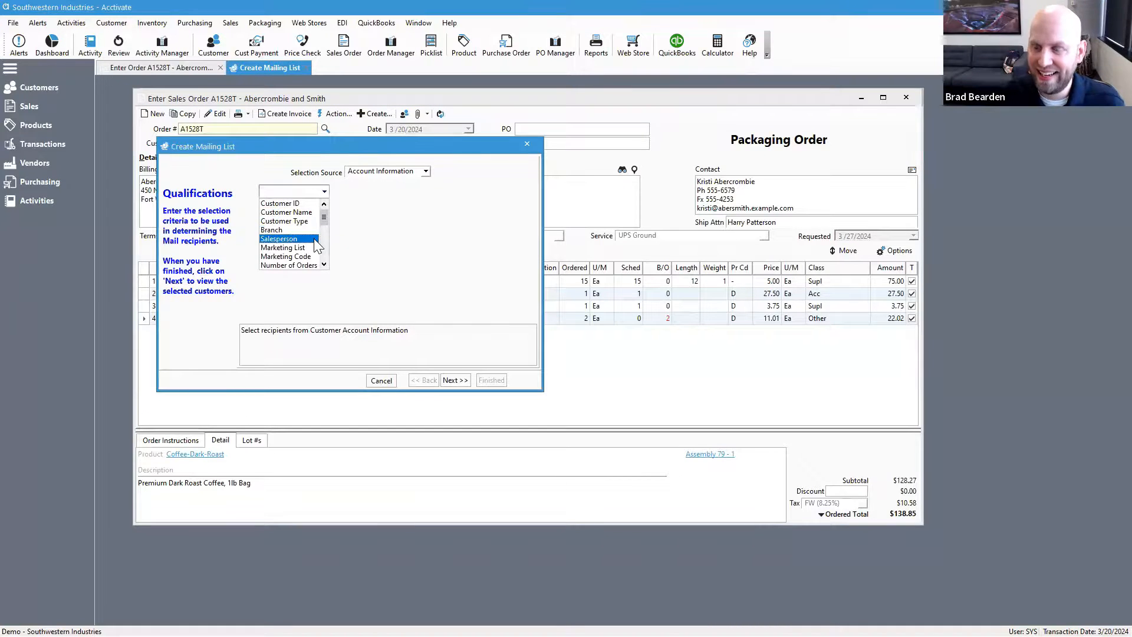
pyautogui.click(323, 264)
pyautogui.click(323, 265)
pyautogui.click(323, 265)
pyautogui.click(324, 265)
pyautogui.click(324, 265)
pyautogui.click(323, 265)
pyautogui.click(324, 264)
pyautogui.click(324, 265)
pyautogui.click(324, 265)
pyautogui.click(324, 265)
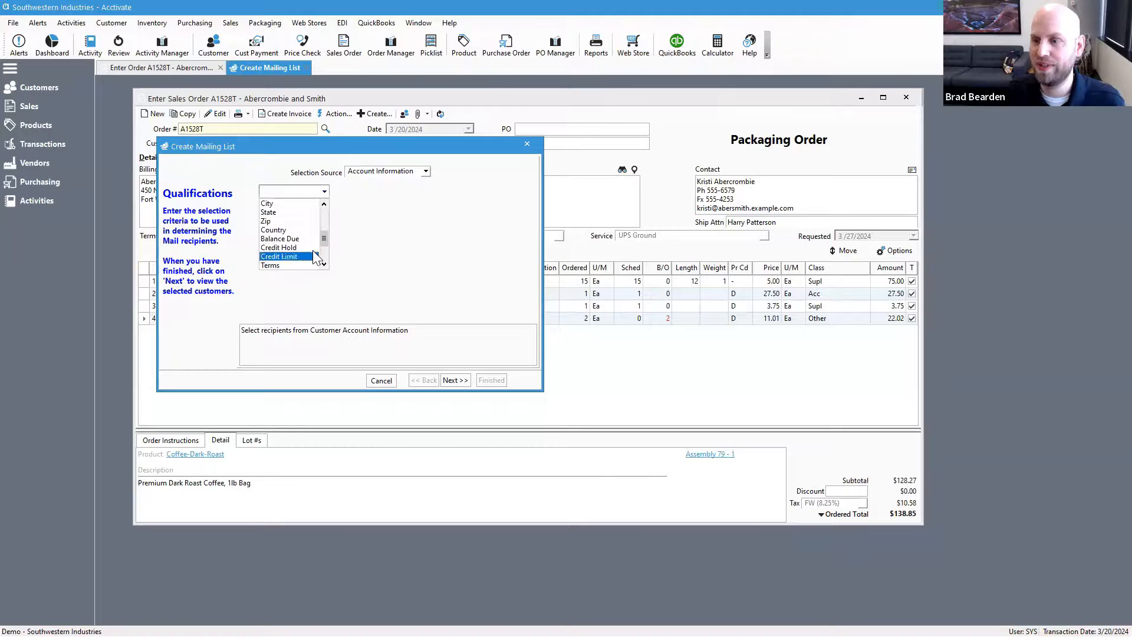
pyautogui.scroll(-2, 312, 247)
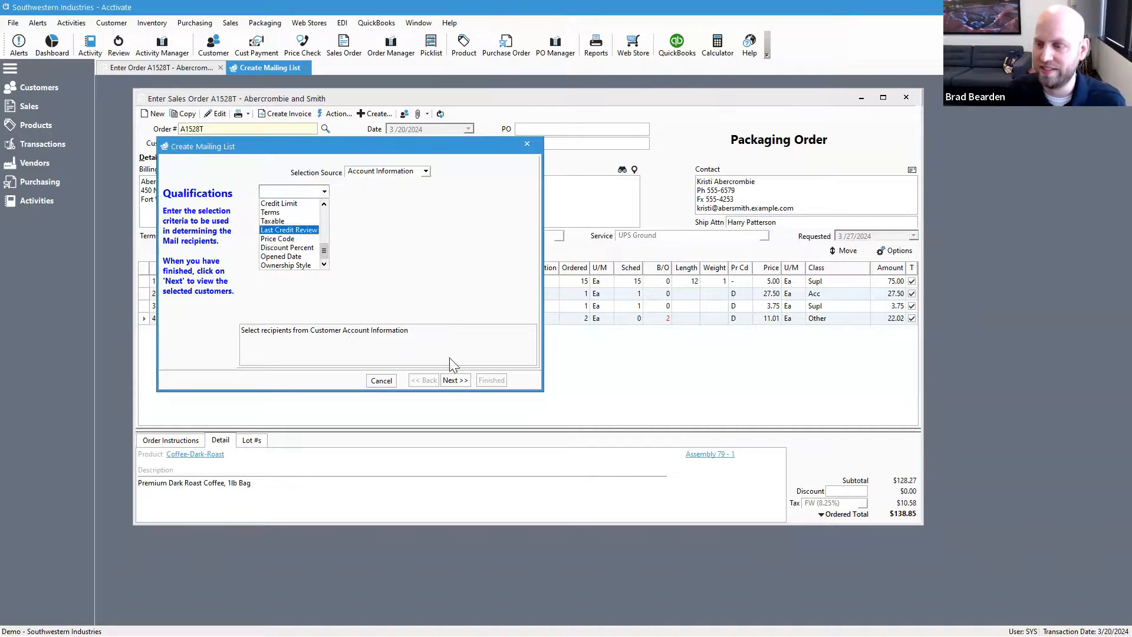
pyautogui.click(527, 145)
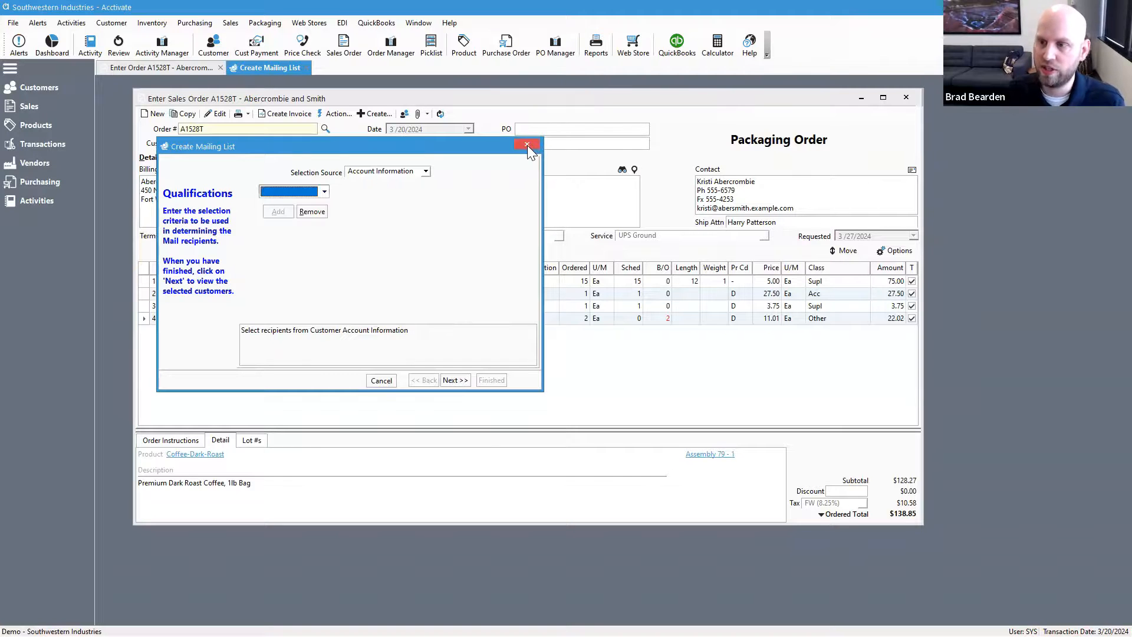
pyautogui.click(527, 145)
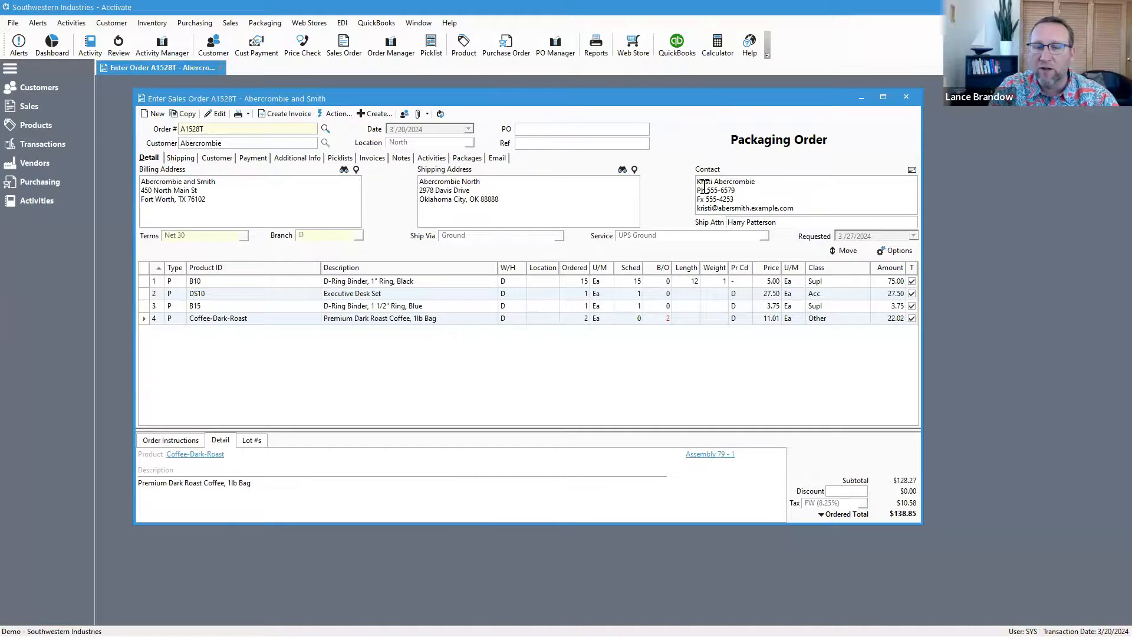
# Review the activities, email and notes recorded on the Abercrombie sales order
pyautogui.click(430, 161)
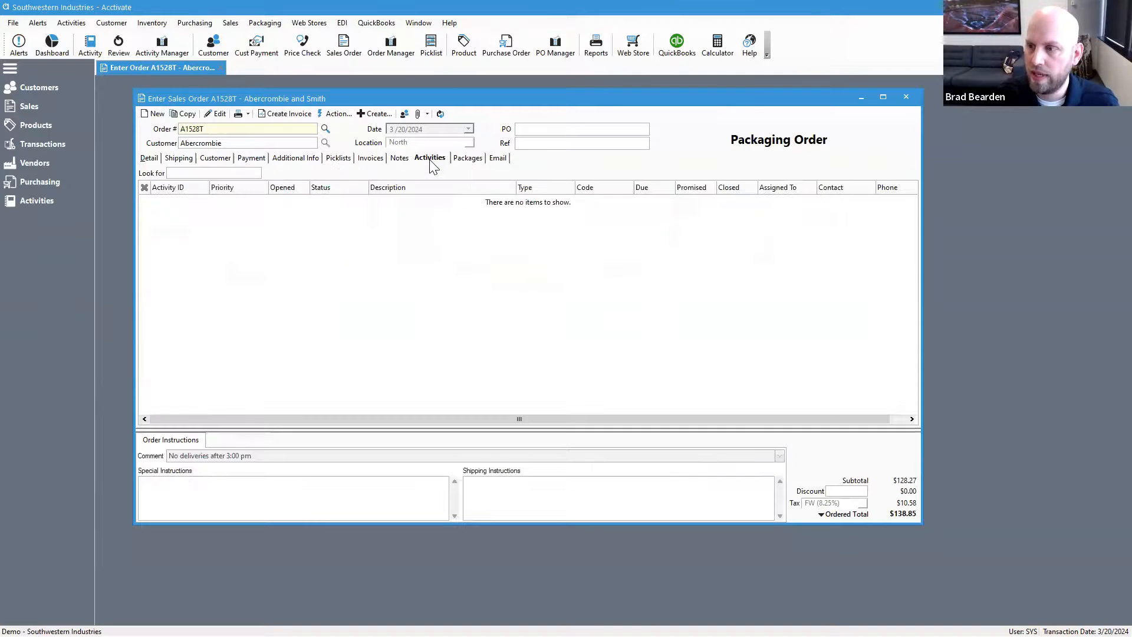
pyautogui.click(489, 162)
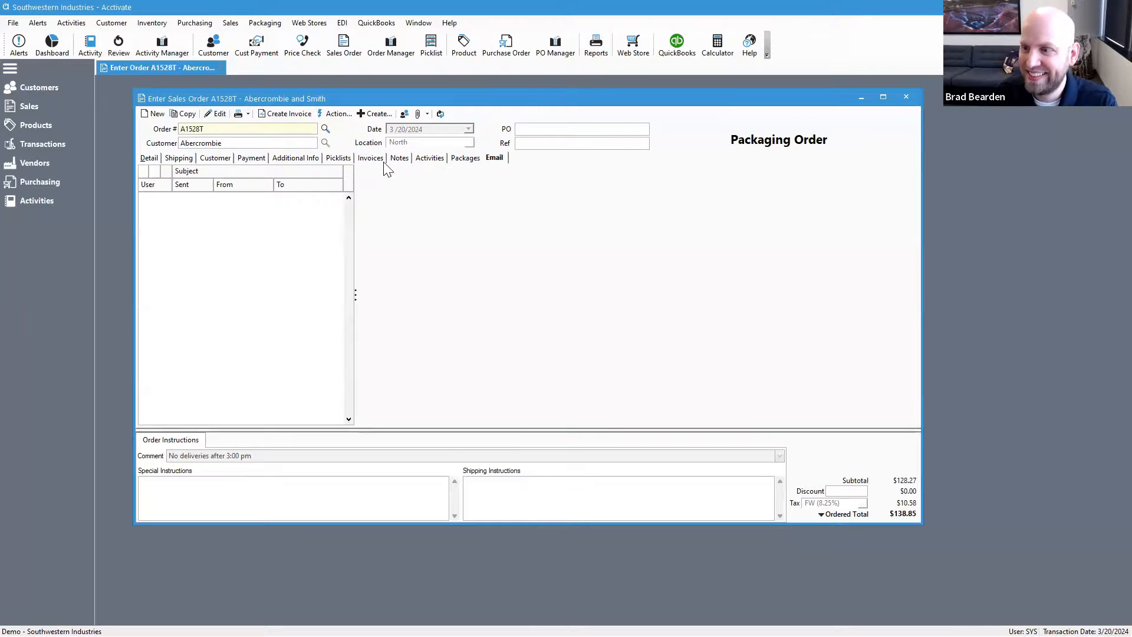
pyautogui.click(398, 158)
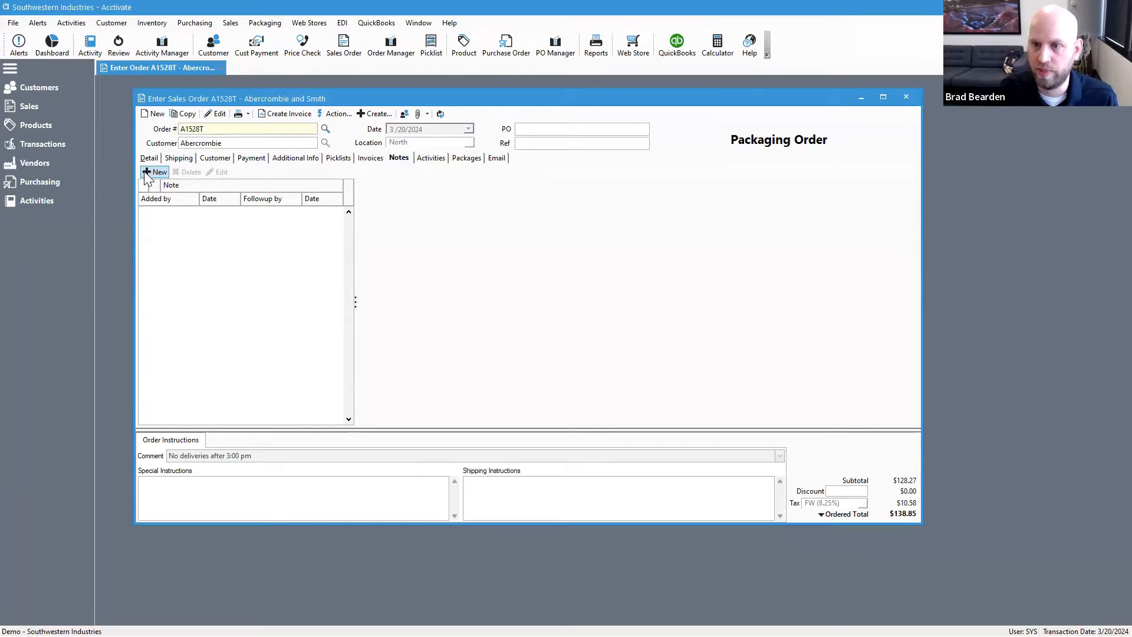
# Create a new note on the sales order reading "Called customer on status"
pyautogui.click(149, 175)
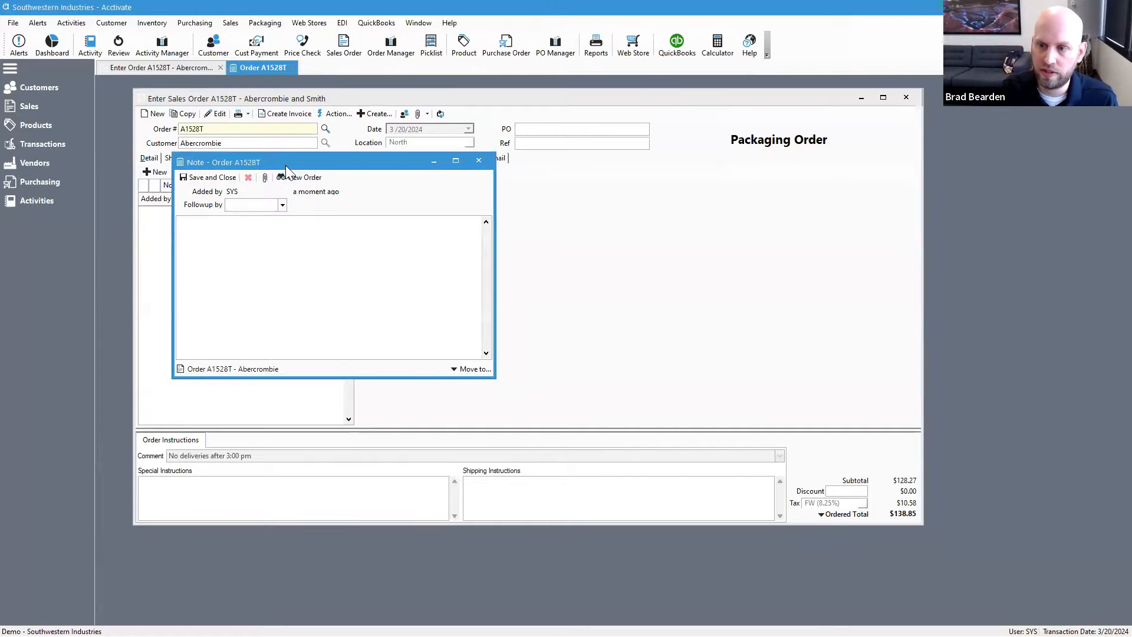
pyautogui.moveTo(285, 165); pyautogui.dragTo(306, 221)
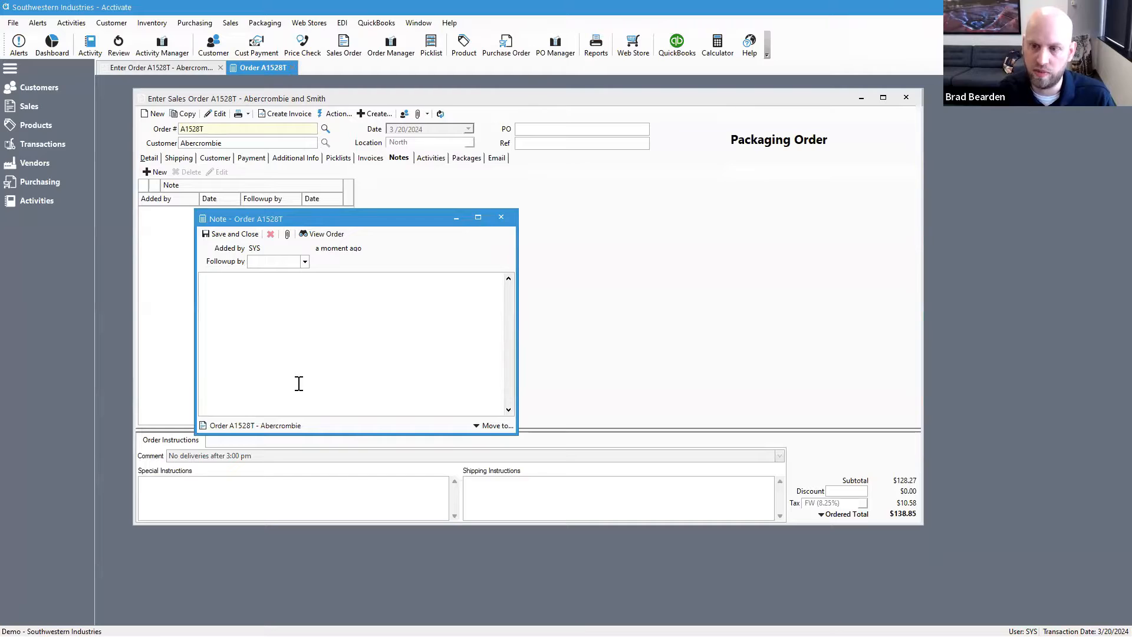
pyautogui.write('C')
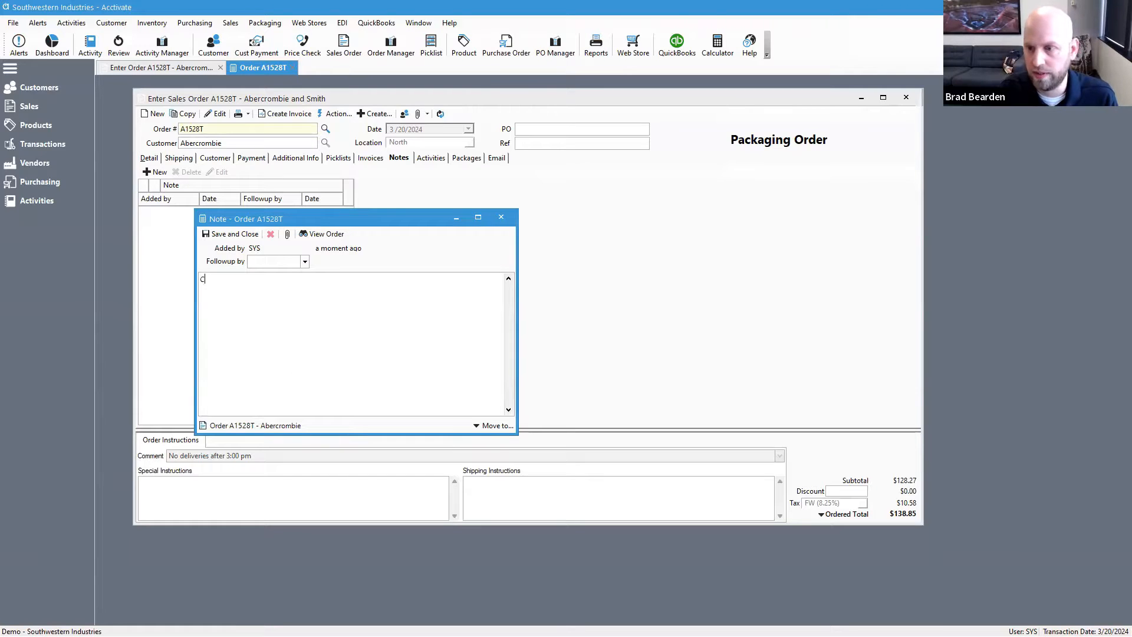
pyautogui.write('alled customer ao')
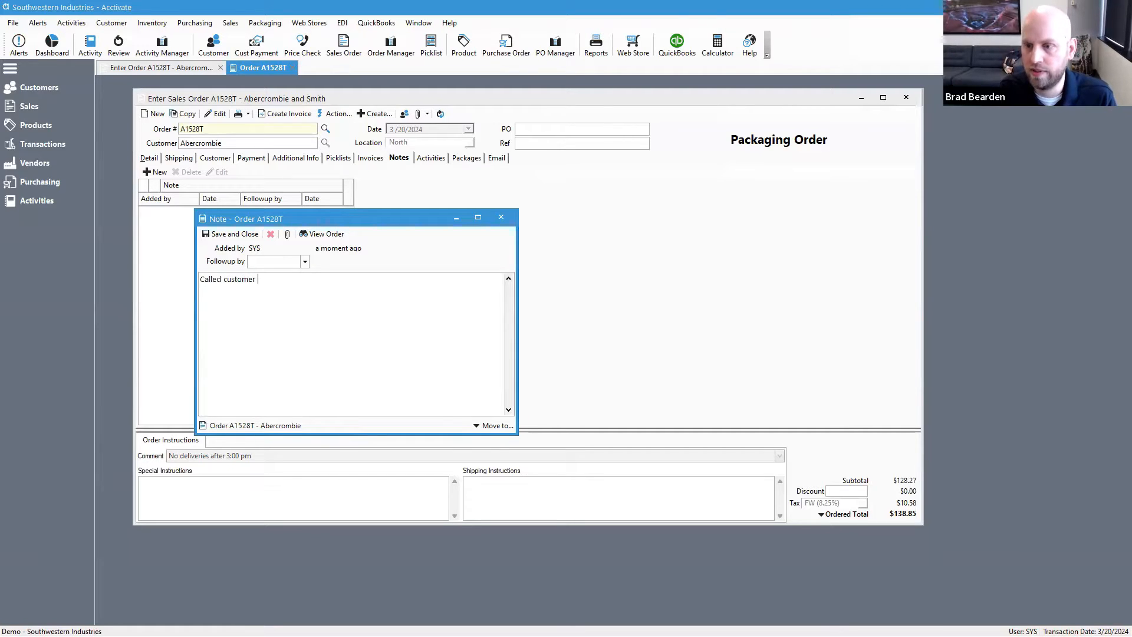
pyautogui.press('BackSpace')
pyautogui.press('BackSpace')
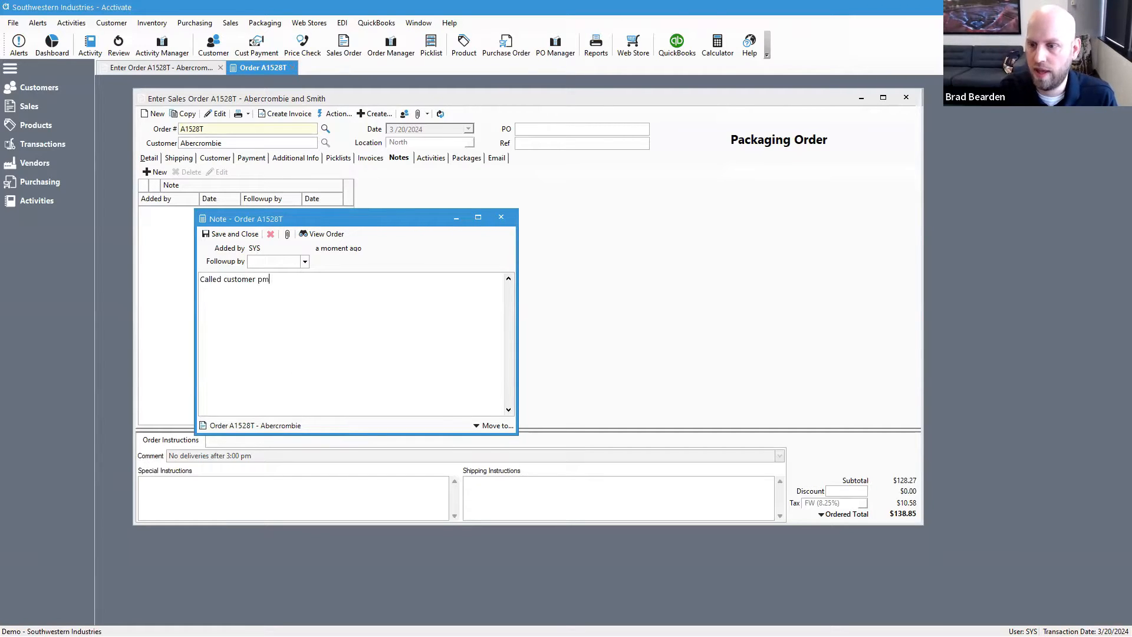
pyautogui.write('ons ')
pyautogui.write('status')
# Assign the note's follow-up to SYS, save and close it, and return to the order's line-item detail
pyautogui.click(302, 263)
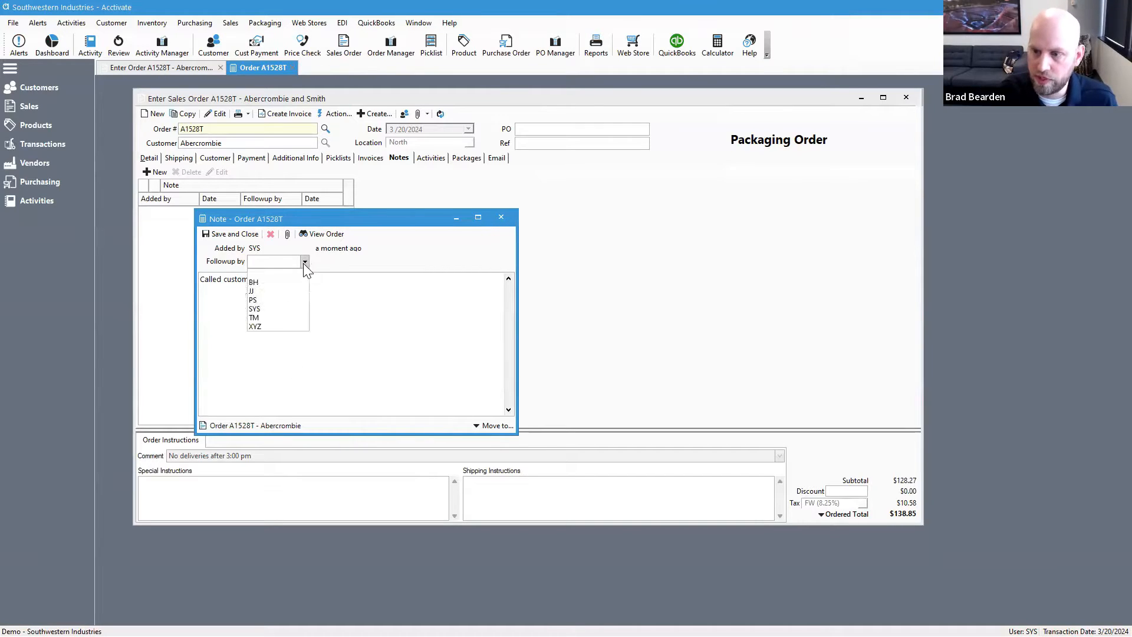
pyautogui.click(289, 309)
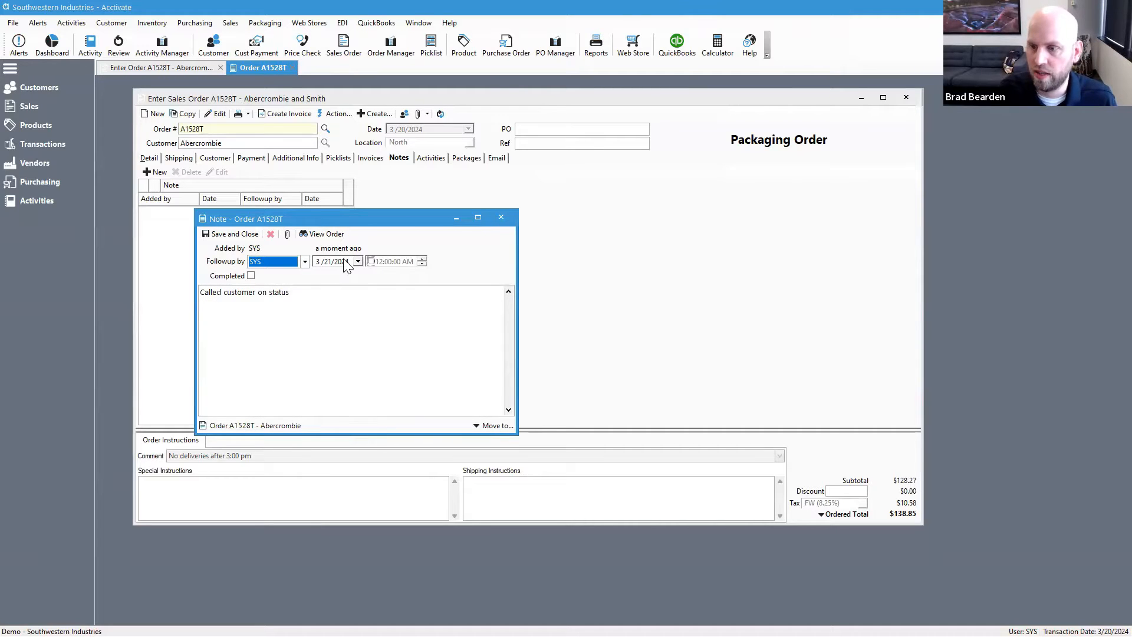
pyautogui.click(222, 234)
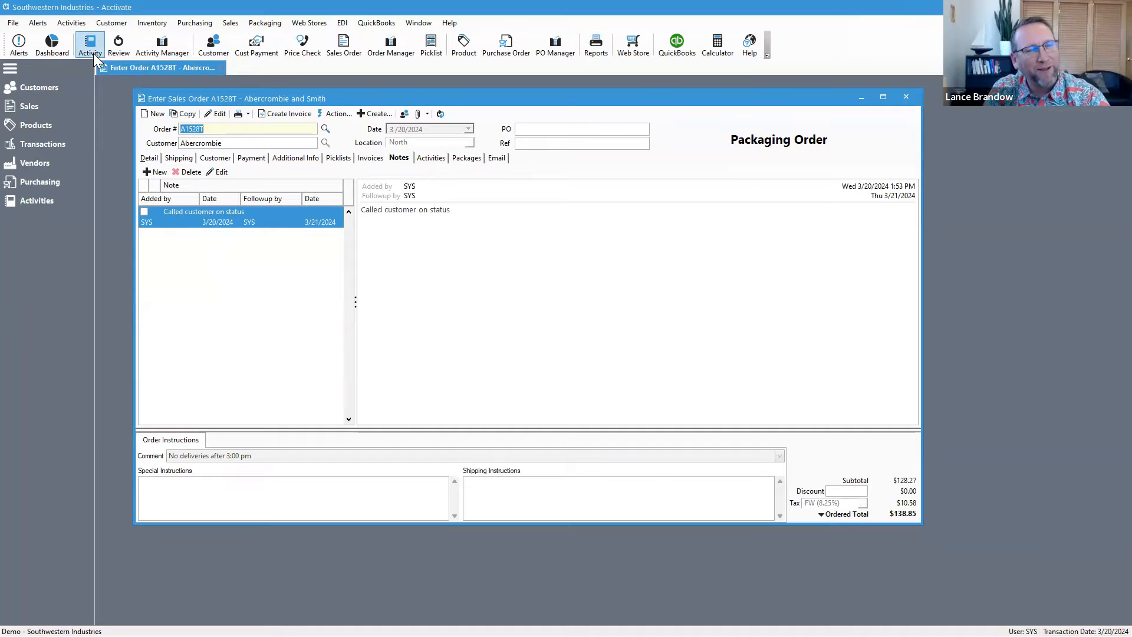
pyautogui.click(156, 158)
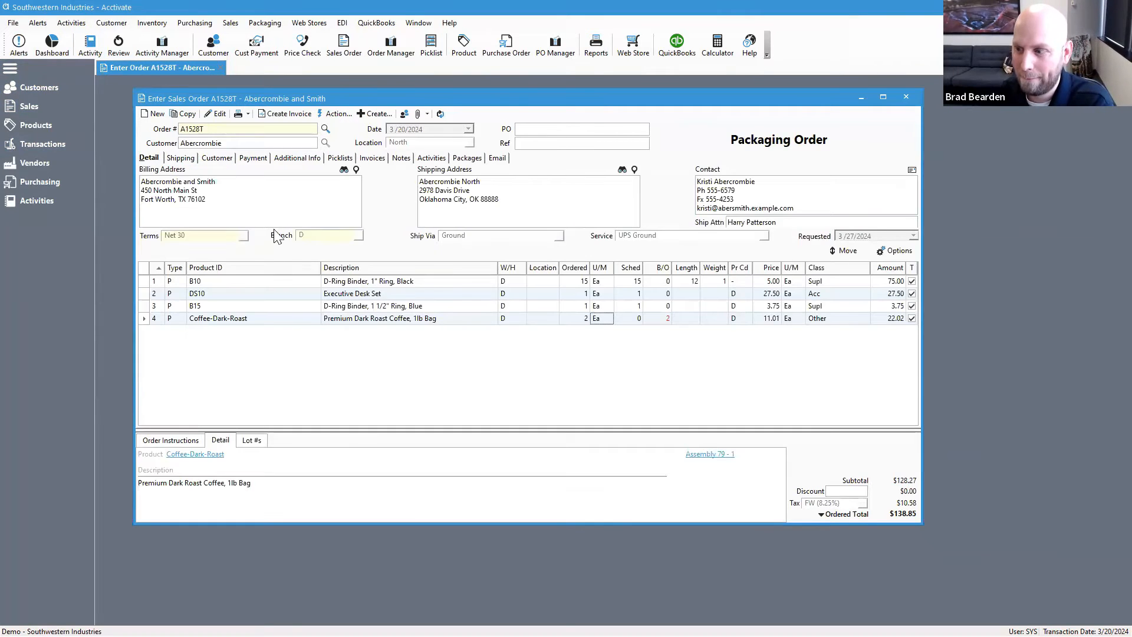